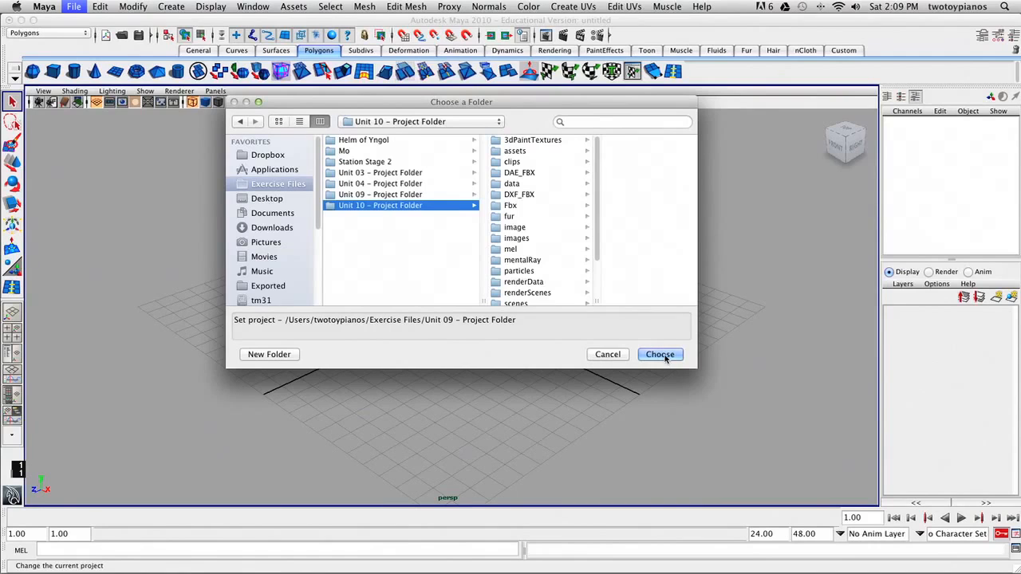
Set the project to the Unit 10 – Project Folder and open the scene book.mb.
left_click(662, 355)
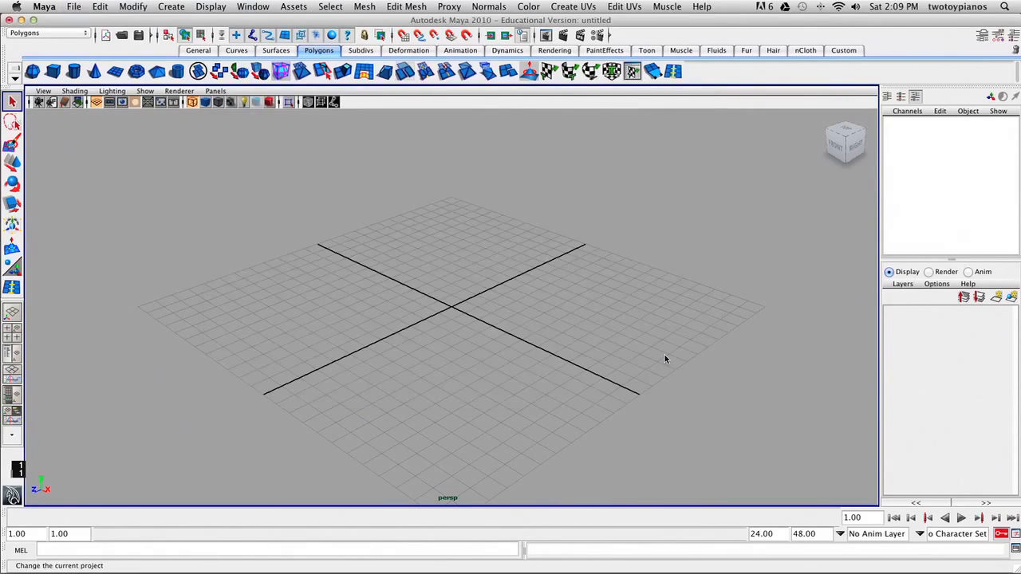
left_click(74, 6)
left_click(92, 39)
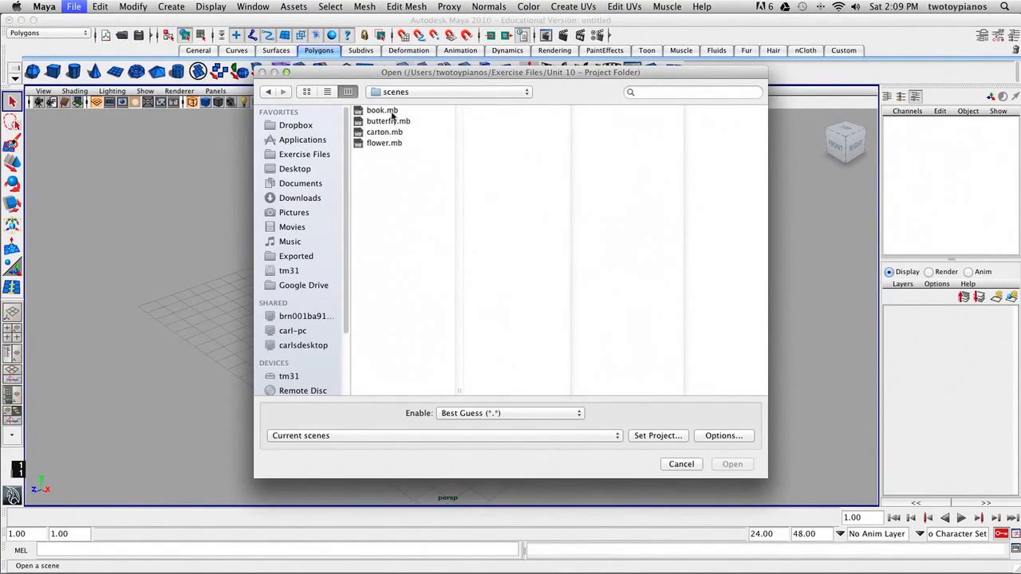
left_click(392, 112)
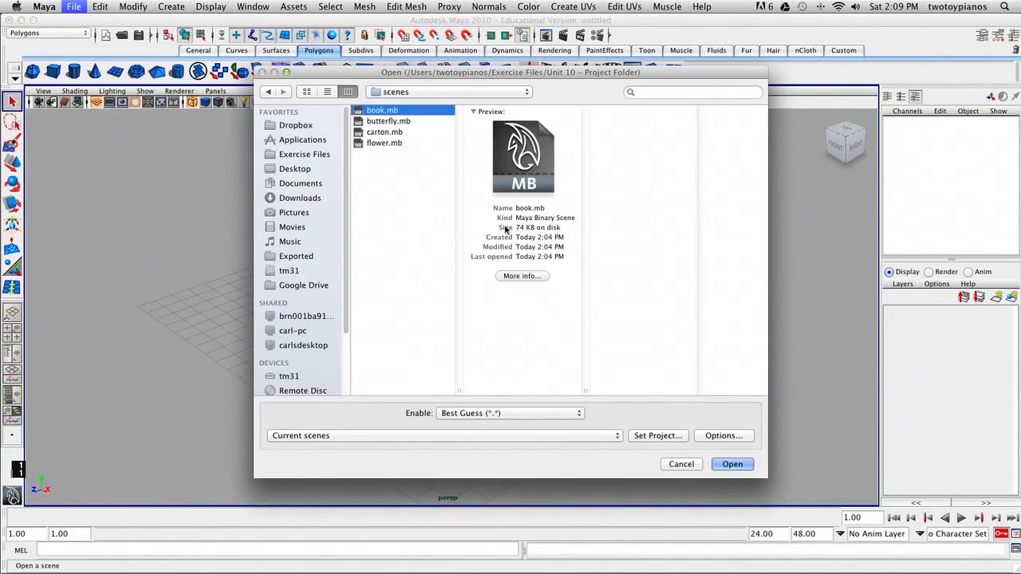
left_click(725, 463)
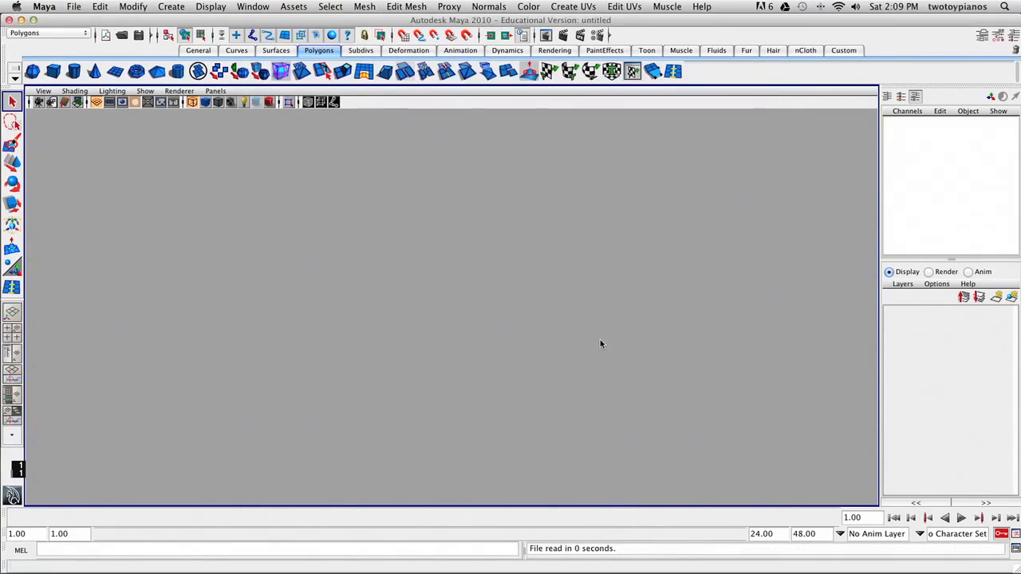
Select the book and set up a two-pane layout with a widened UV Texture Editor beside the perspective view.
left_click_drag(552, 339, 529, 304, "alt")
left_click(477, 325)
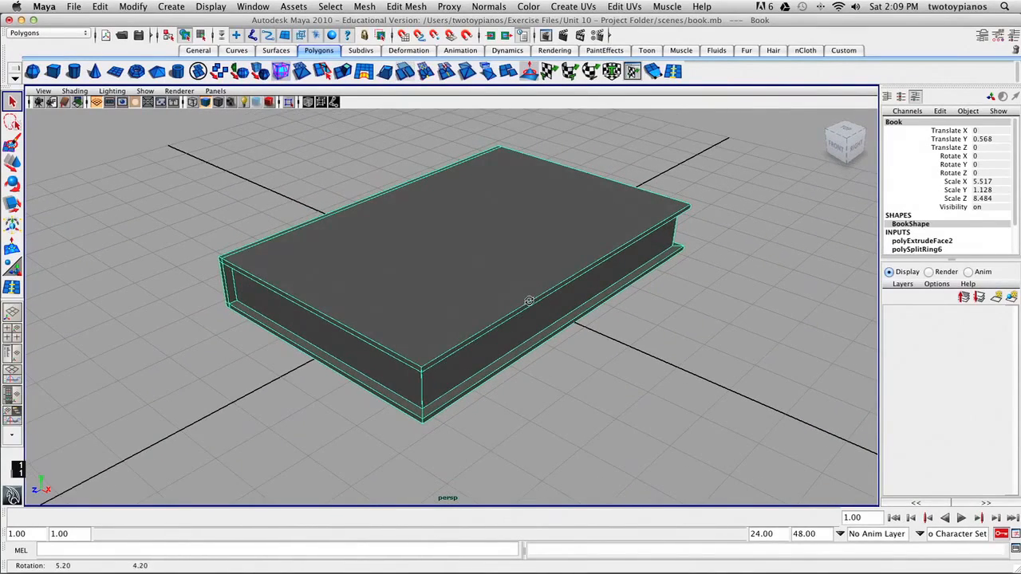
left_click(14, 356)
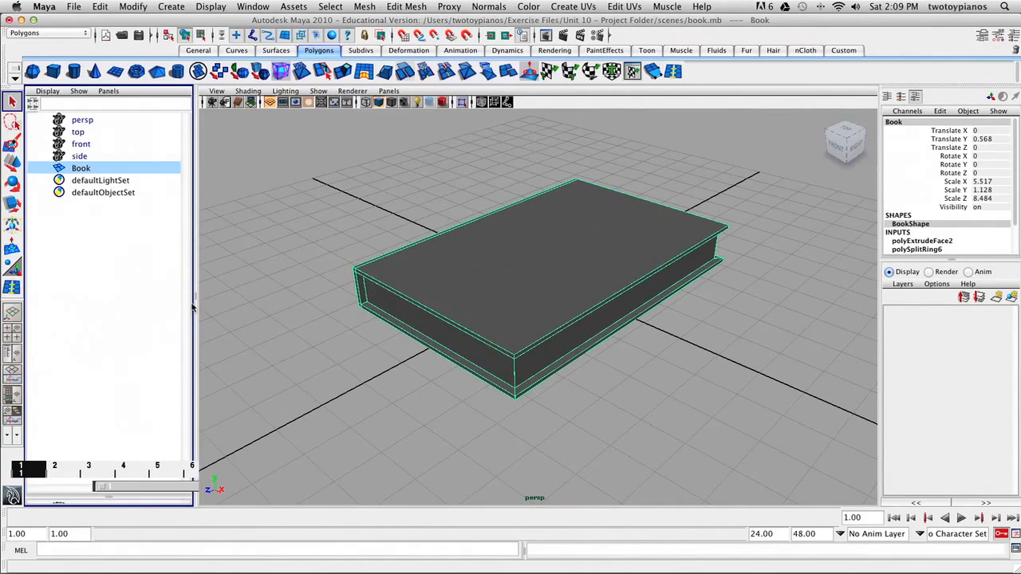
left_click_drag(196, 295, 437, 296)
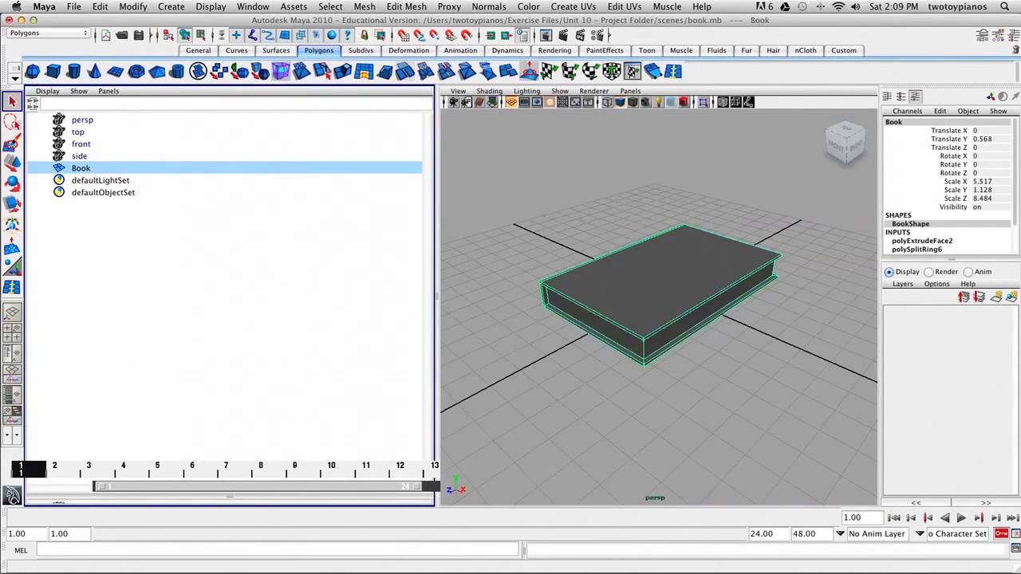
left_click(107, 91)
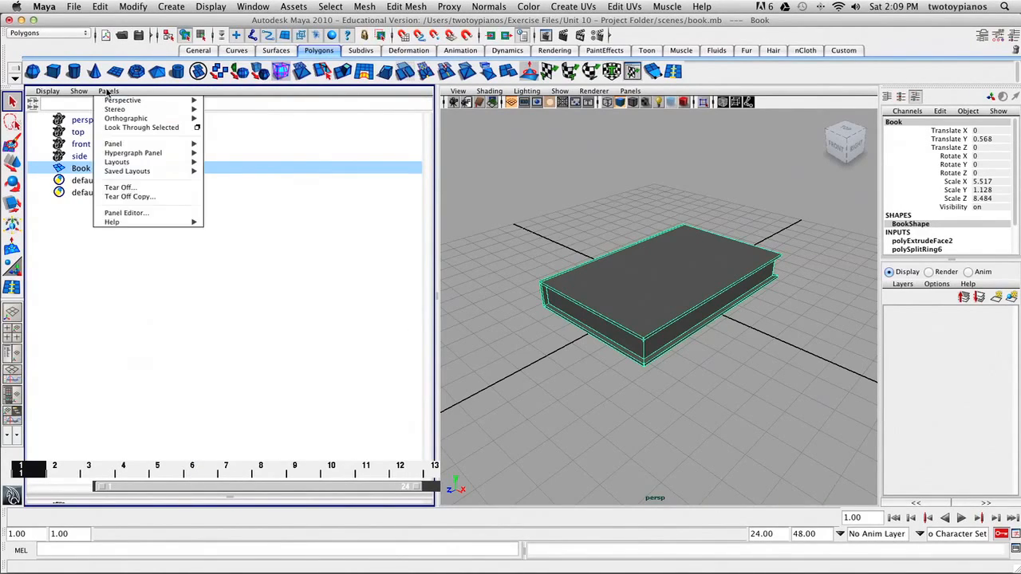
mouse_move(134, 145)
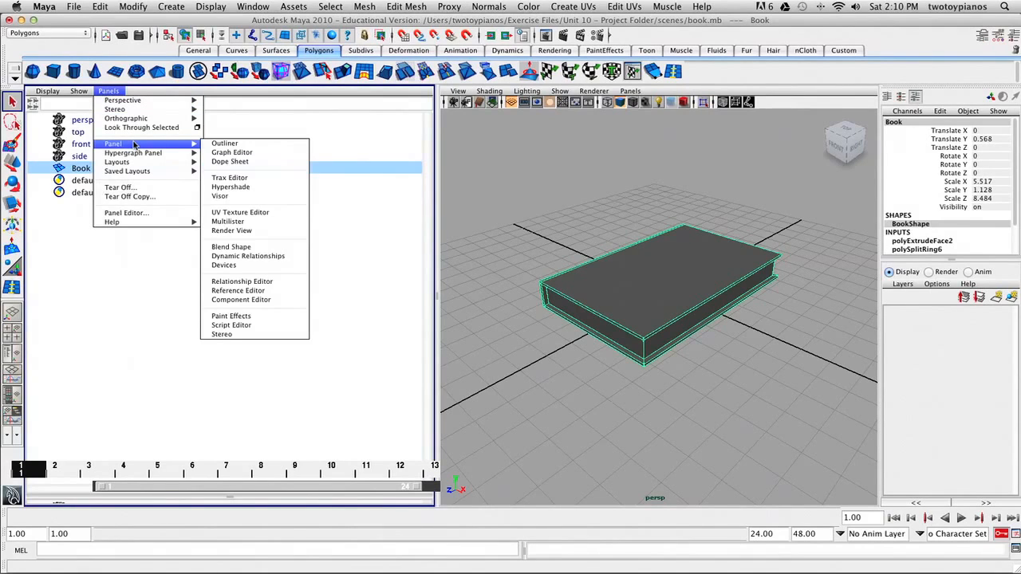
left_click(293, 215)
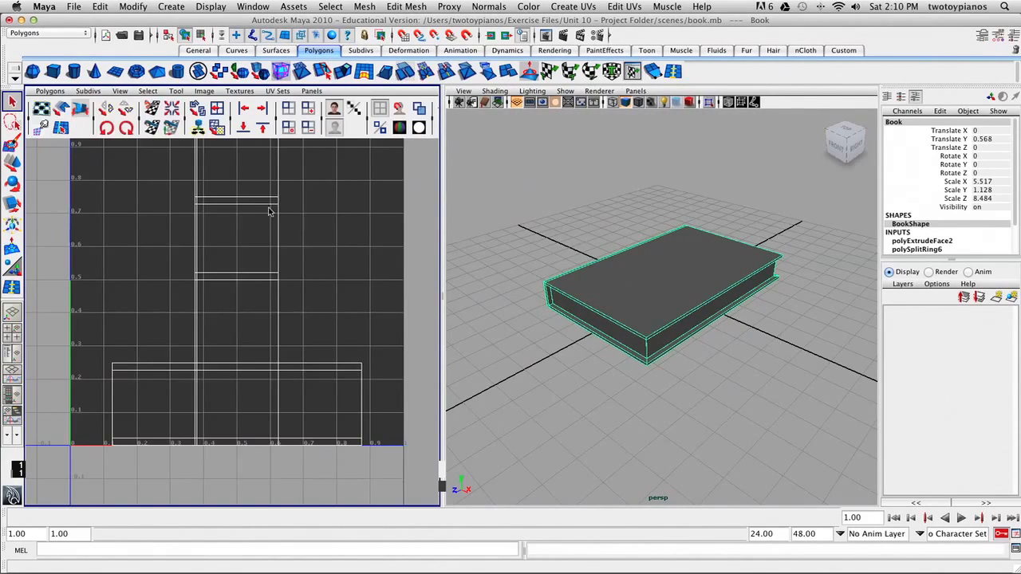
Apply Automatic Mapping to the book with 6 planes, optimized for fewer pieces, inserting the projection before deformers.
right_click_drag(342, 289, 226, 268, "alt")
middle_click_drag(226, 269, 217, 288, "alt")
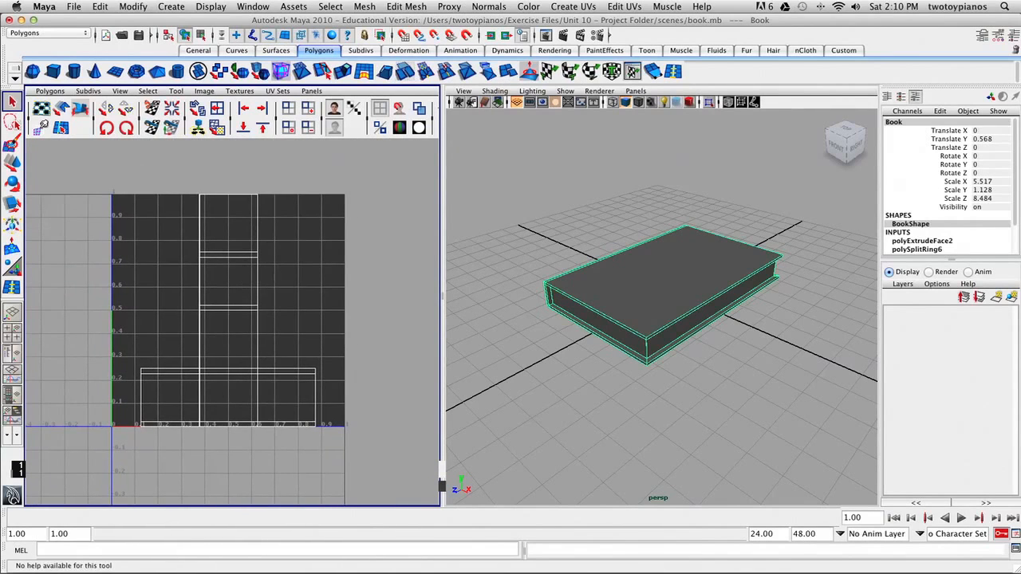
left_click_drag(685, 307, 662, 311, "alt")
right_click_drag(662, 311, 624, 313, "alt")
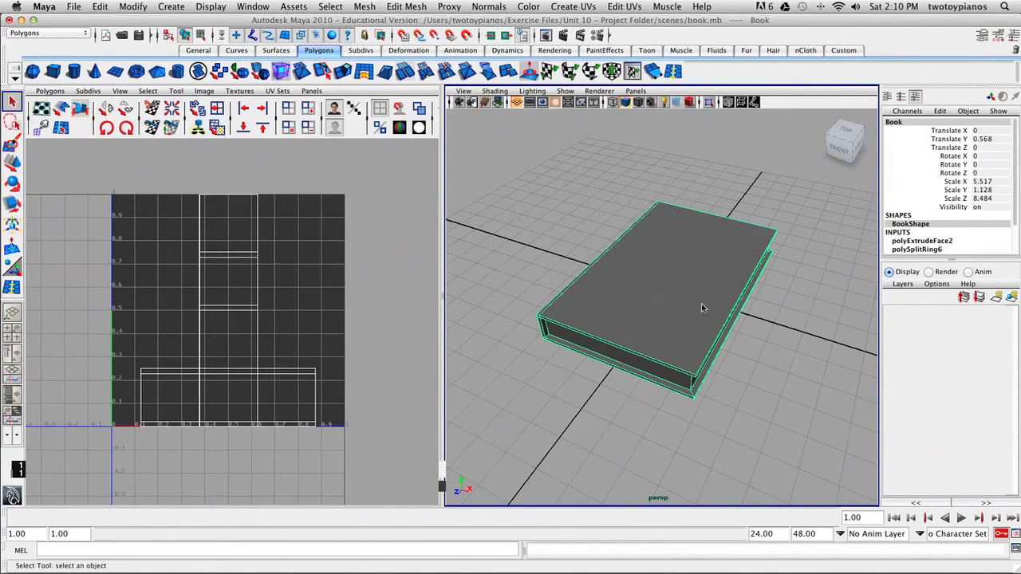
mouse_move(645, 299)
left_mouse_down("alt")
mouse_move(619, 292)
mouse_move(634, 295)
left_mouse_up("alt")
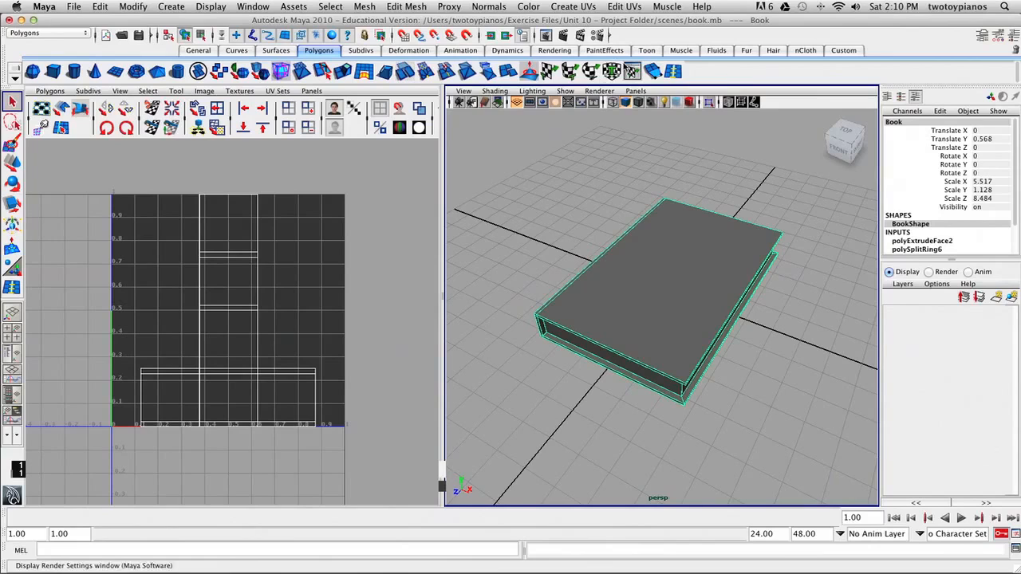
left_click(575, 7)
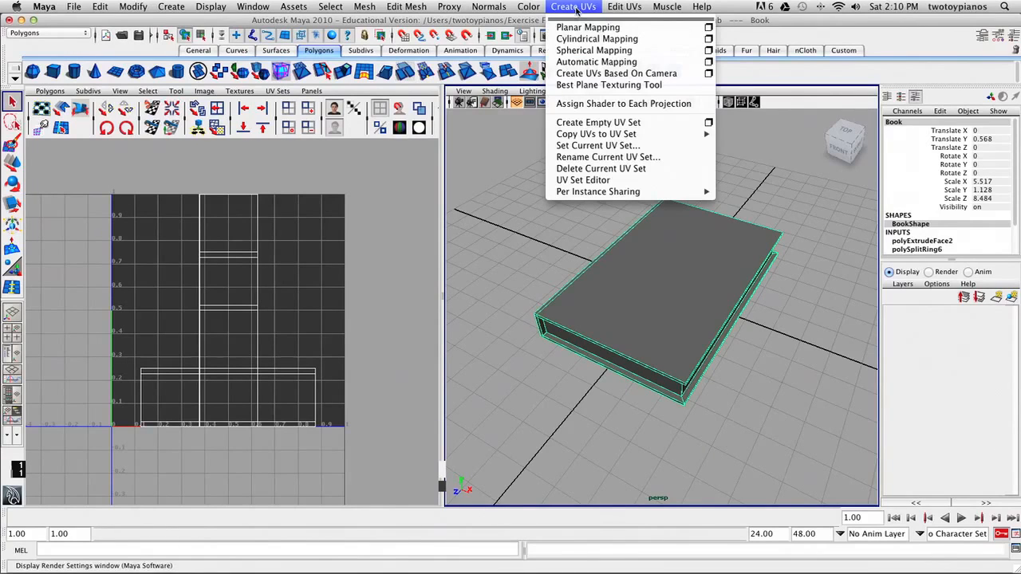
left_click(709, 61)
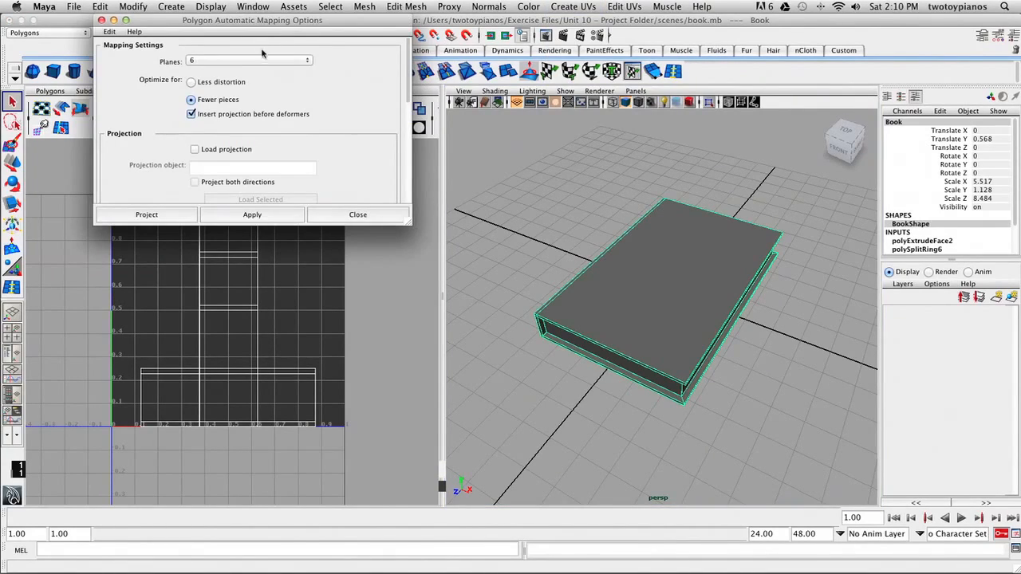
left_click_drag(267, 30, 342, 34)
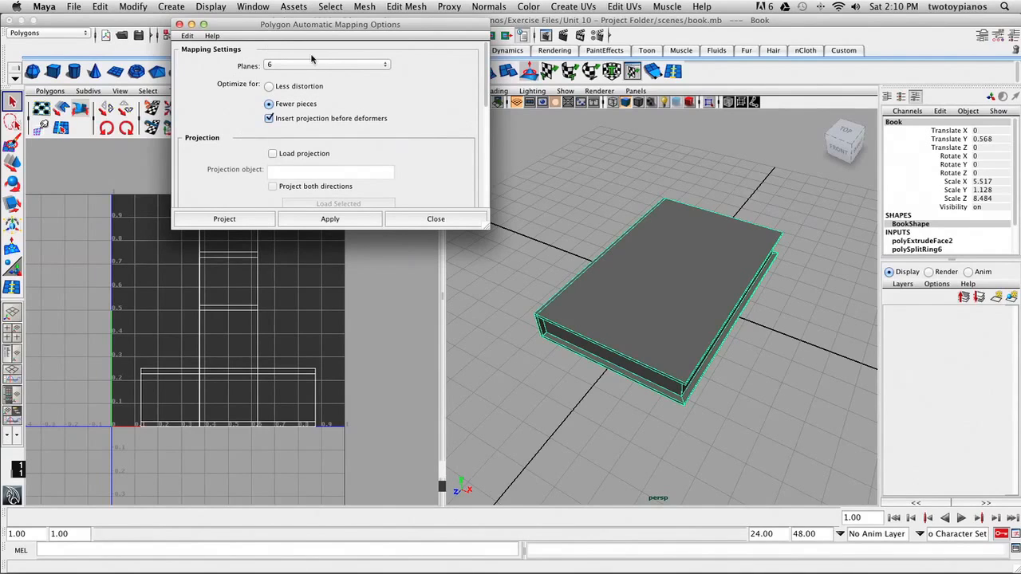
left_click(225, 219)
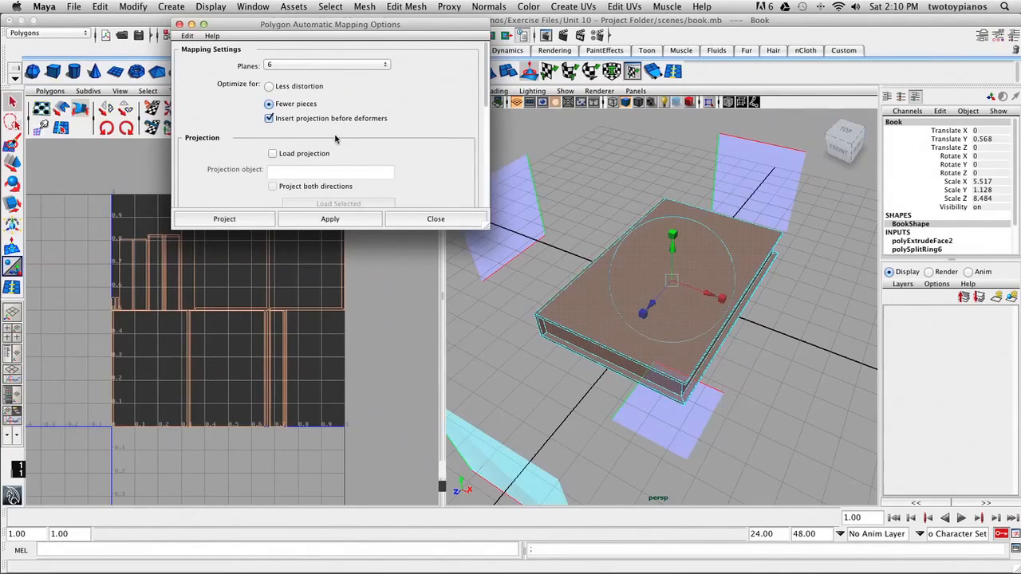
Examine the projection planes around the book and the resulting UV layout.
right_click_drag(652, 236, 622, 221, "alt")
left_click_drag(584, 225, 616, 225, "alt")
right_click_drag(630, 225, 592, 208, "alt")
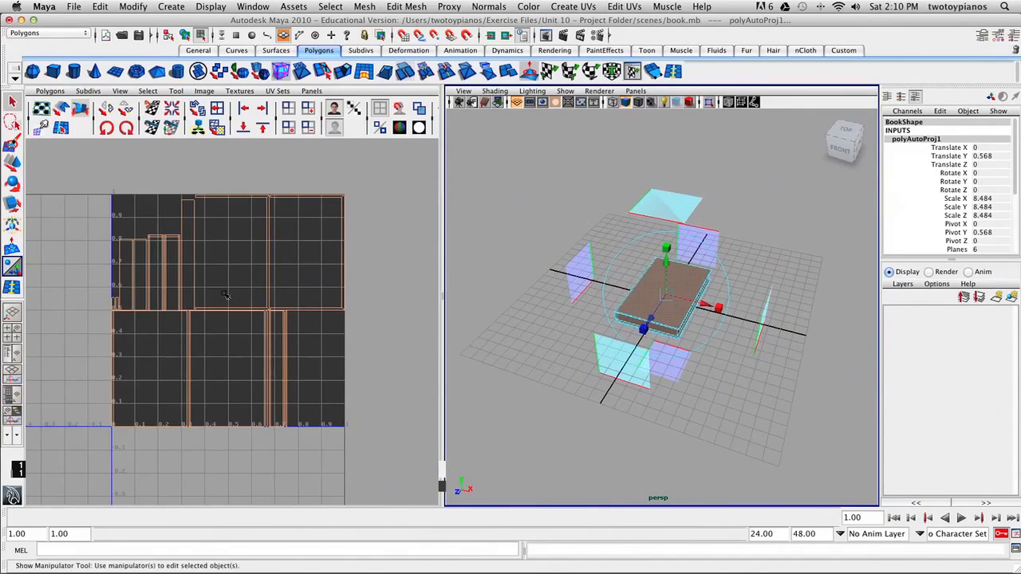
right_click_drag(191, 249, 259, 239, "alt")
middle_click_drag(259, 239, 266, 228, "alt")
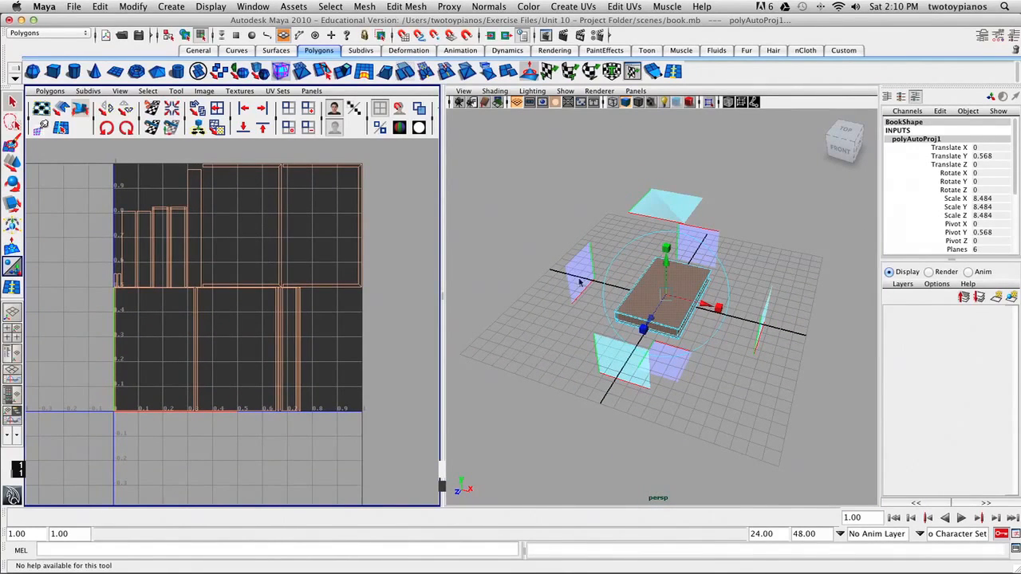
right_click_drag(645, 279, 779, 278, "alt")
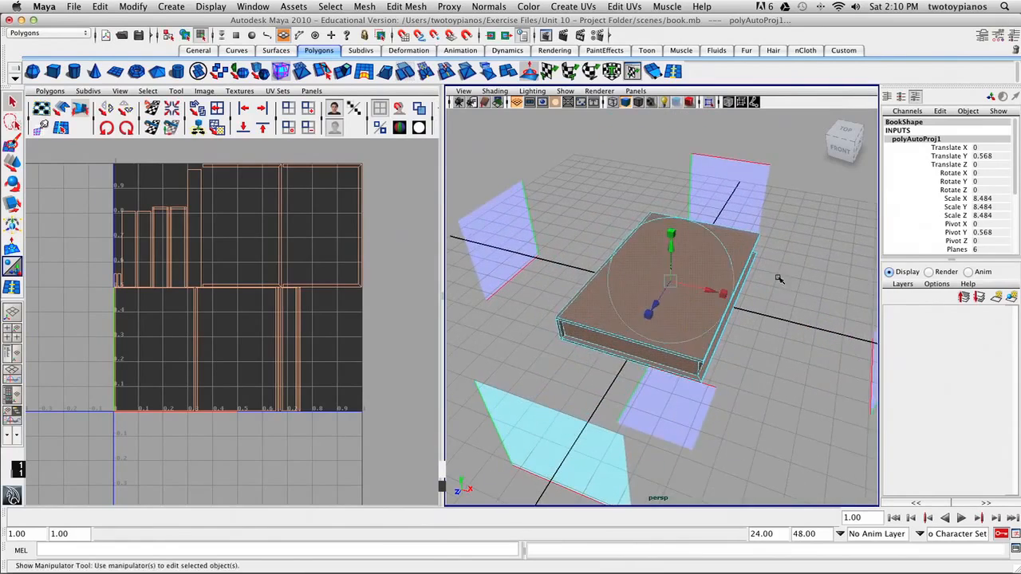
middle_click_drag(742, 288, 702, 266, "alt")
left_click_drag(671, 268, 671, 266, "alt")
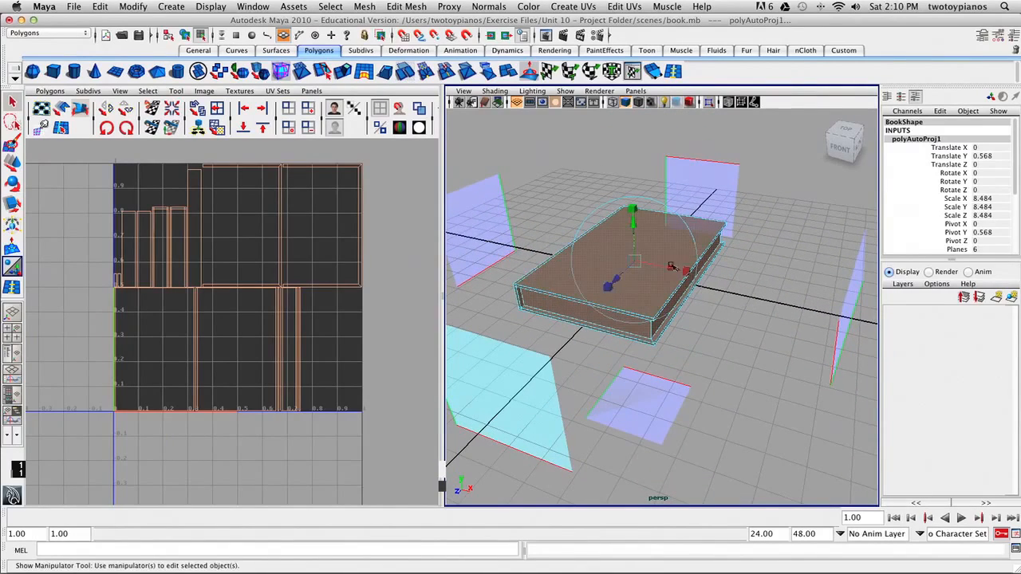
Select the book's three page-edge faces: the front end, the long open side and the back end.
left_click(732, 308)
right_click_drag(590, 310, 647, 315, "alt")
left_click_drag(645, 314, 643, 303, "alt")
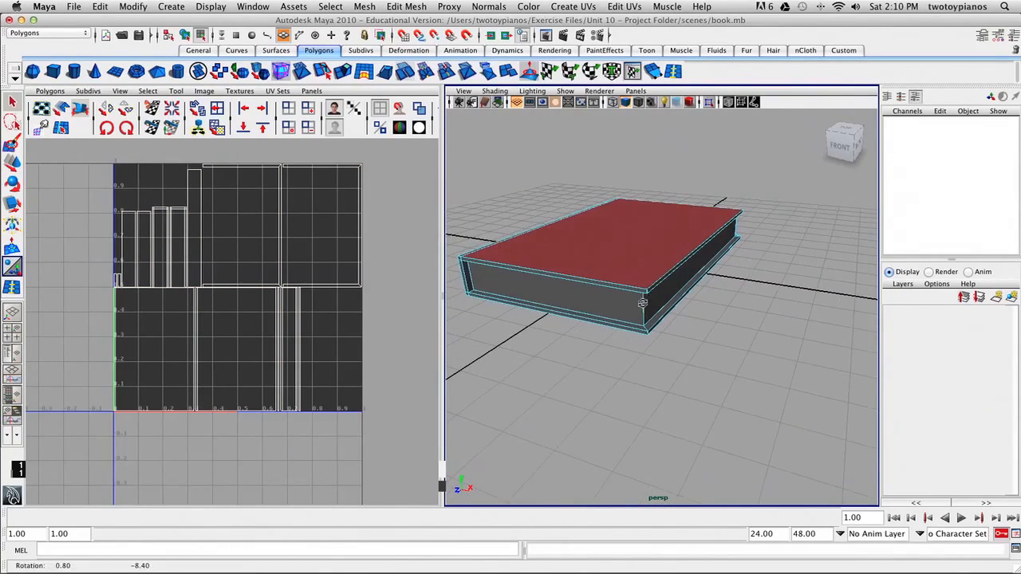
left_click(504, 282)
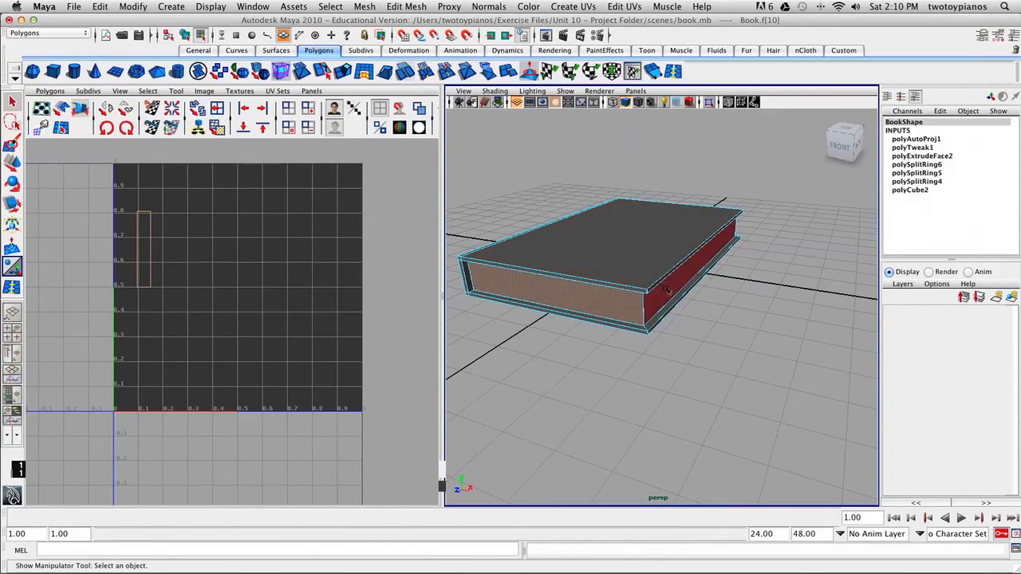
left_click(667, 293, "shift")
left_click_drag(667, 292, 567, 296, "alt")
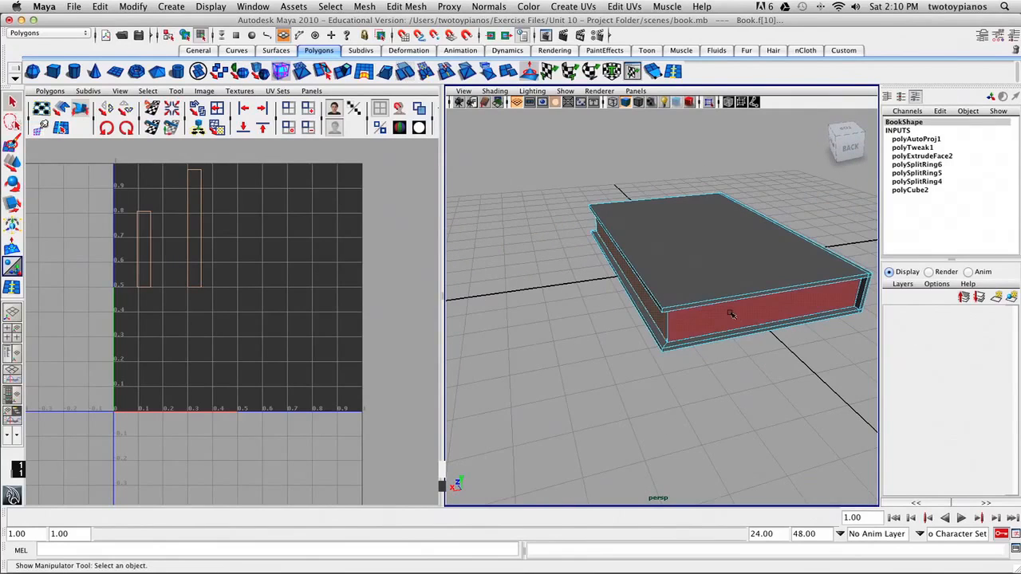
left_click(731, 314, "shift")
left_click_drag(731, 314, 706, 292, "alt")
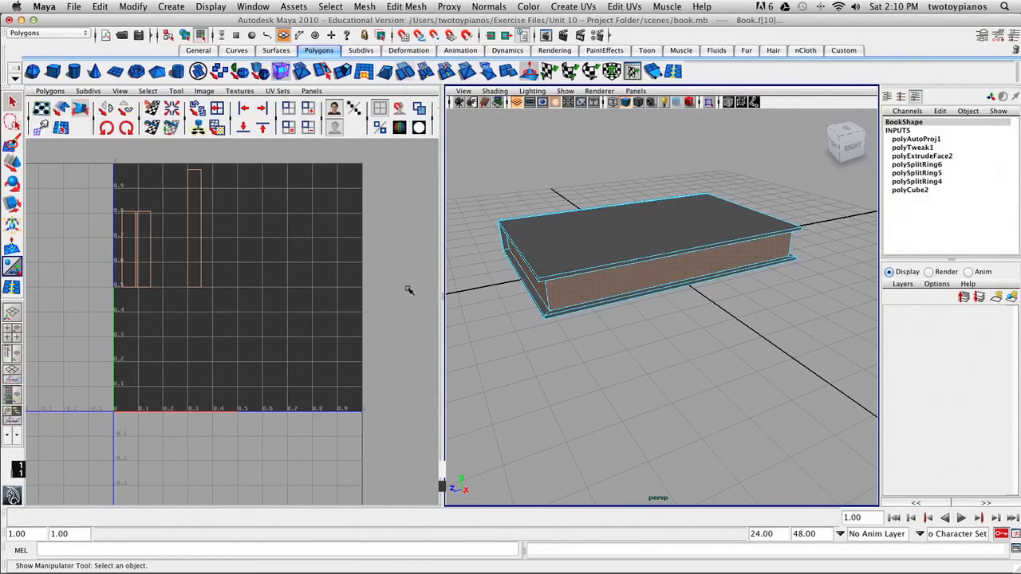
Examine the UV shells of the three page-edge faces up close, toggling the image dimming on and off.
middle_click_drag(160, 269, 198, 295, "alt")
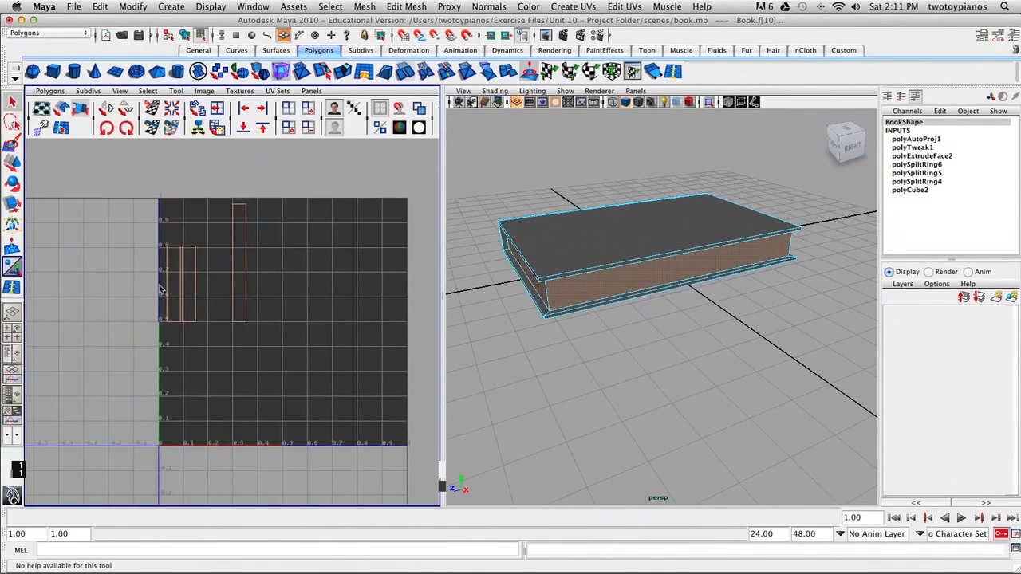
right_click_drag(162, 291, 344, 282, "alt")
middle_click_drag(265, 256, 260, 308, "alt")
right_click_drag(164, 294, 266, 289, "alt")
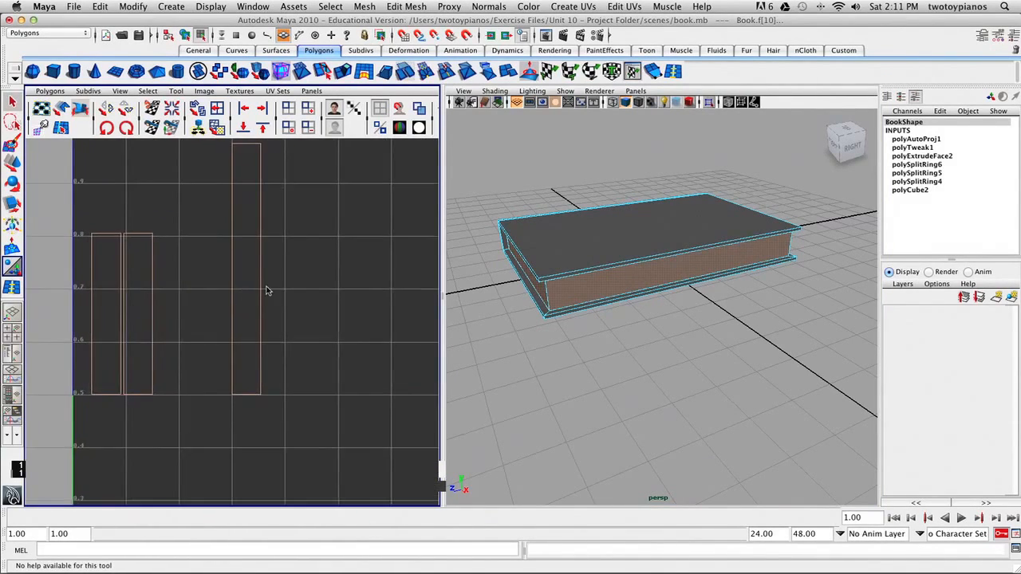
middle_click_drag(265, 289, 285, 324, "alt")
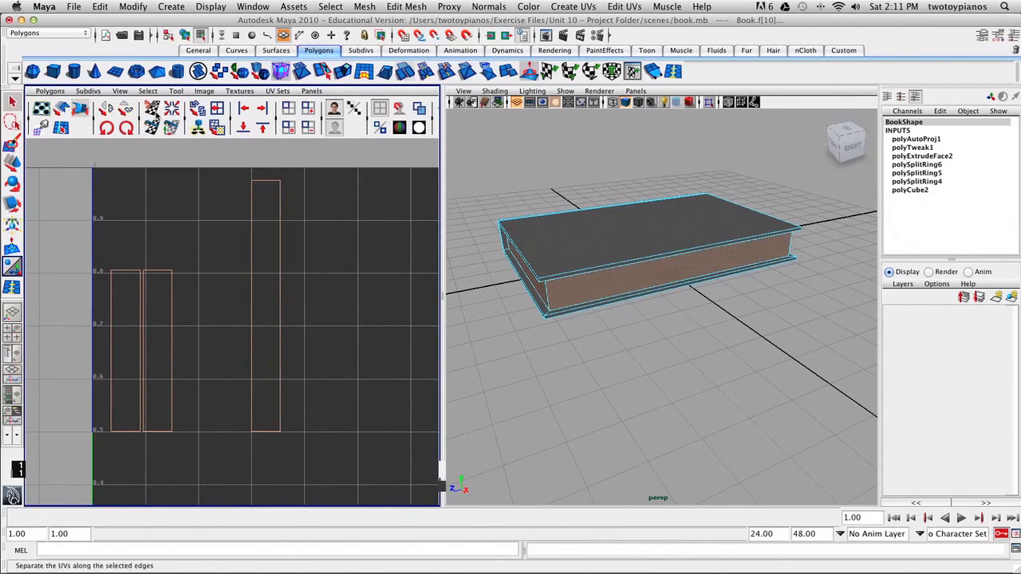
left_click(334, 129)
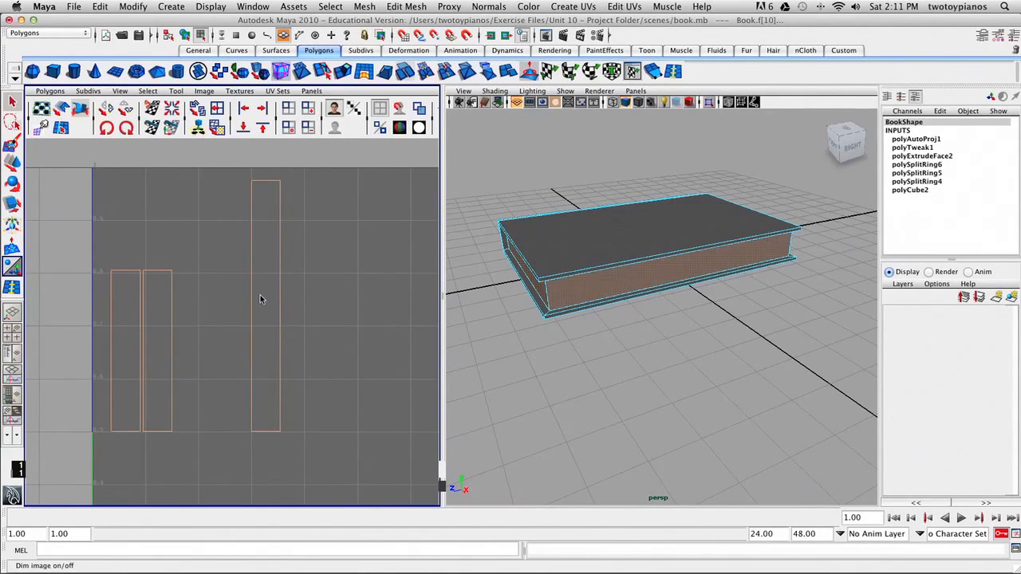
left_click(334, 129)
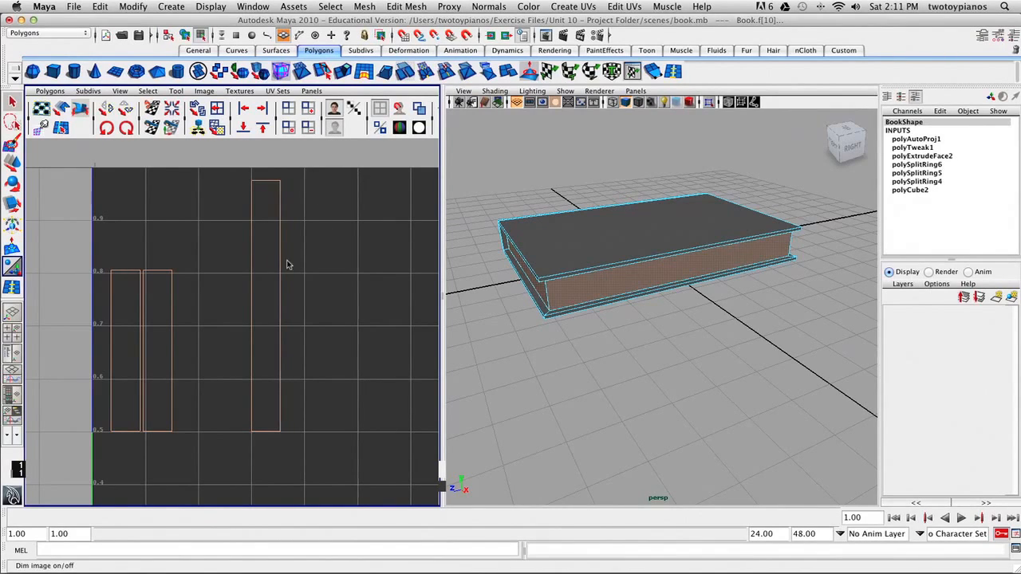
Clear the selection and select only the long page-edge face through its tall UV shell.
right_click_drag(288, 265, 248, 257, "alt")
left_click(191, 268)
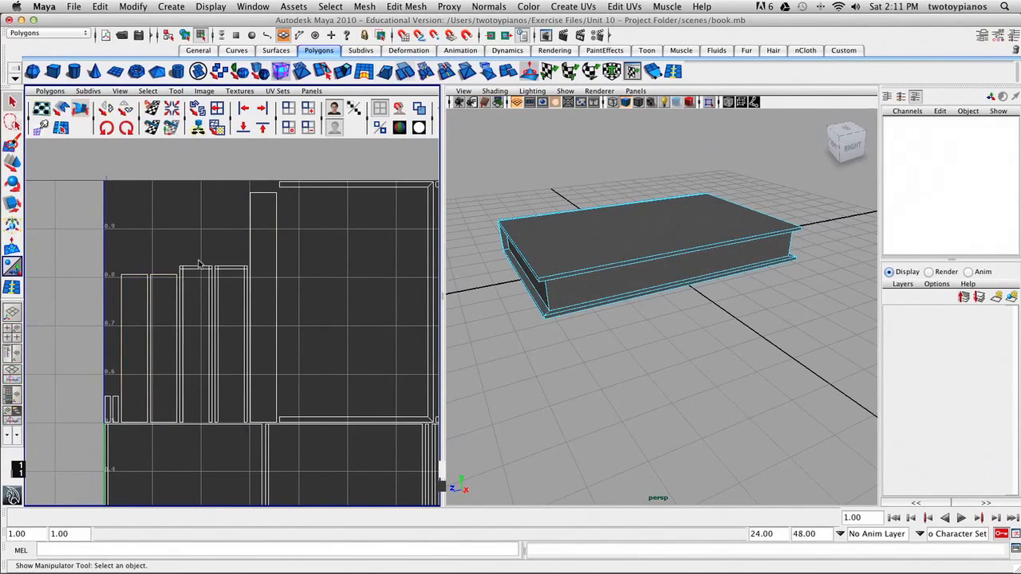
left_click(267, 202)
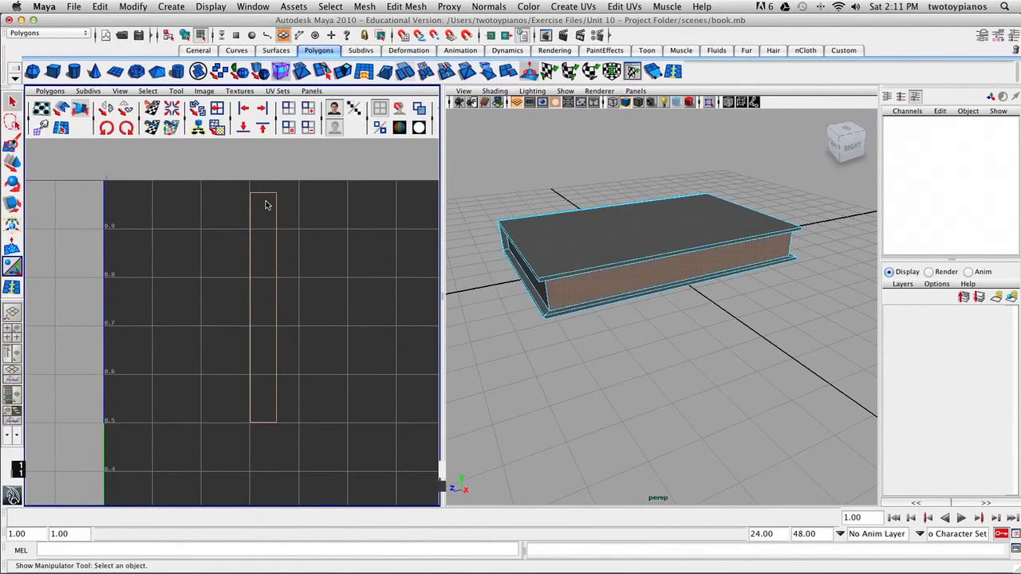
left_click_drag(610, 286, 649, 279, "alt")
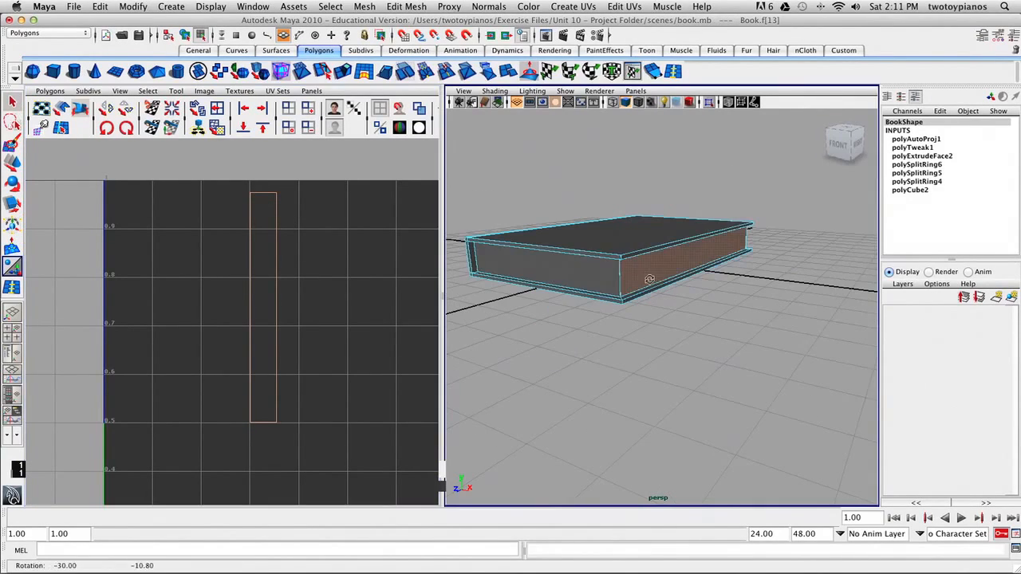
Switch to UV component selection and select the corner UVs of the tall page-edge shell.
right_click_drag(252, 197, 280, 194)
left_click_drag(244, 184, 277, 197)
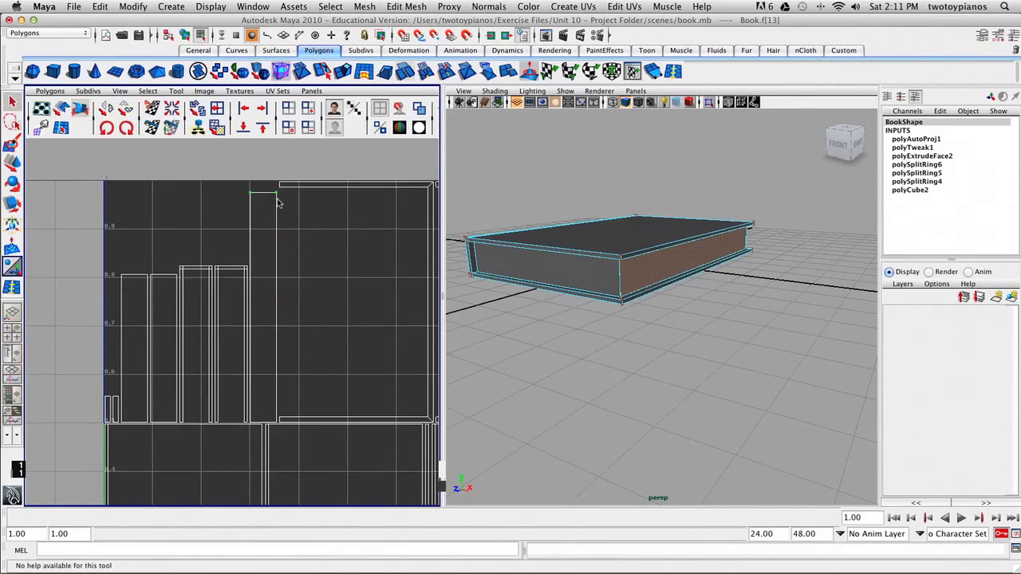
right_click_drag(258, 196, 316, 286)
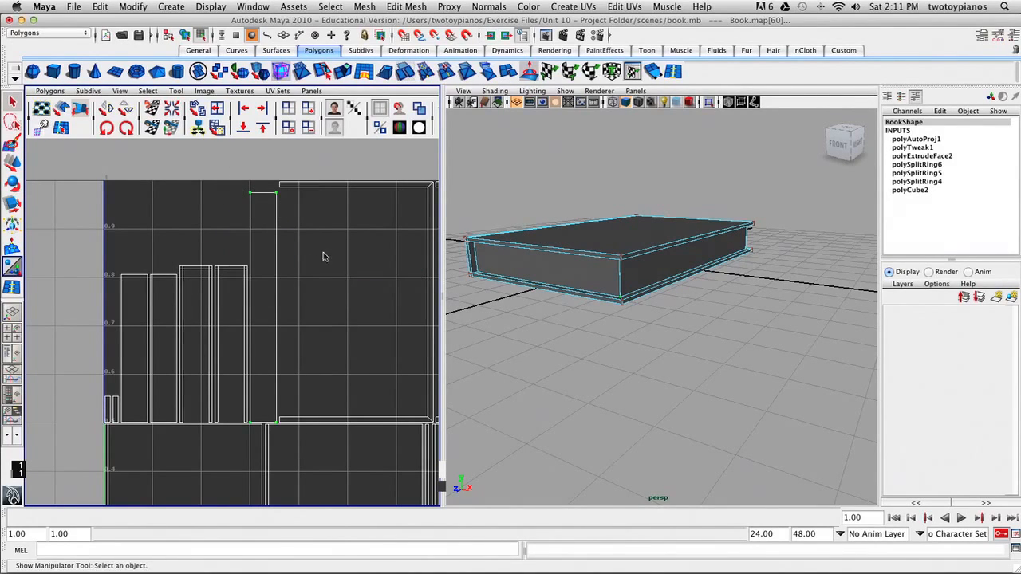
Move the tall page-edge UV shell out of the 0-1 texture square into negative U and clear the selection.
key("w")
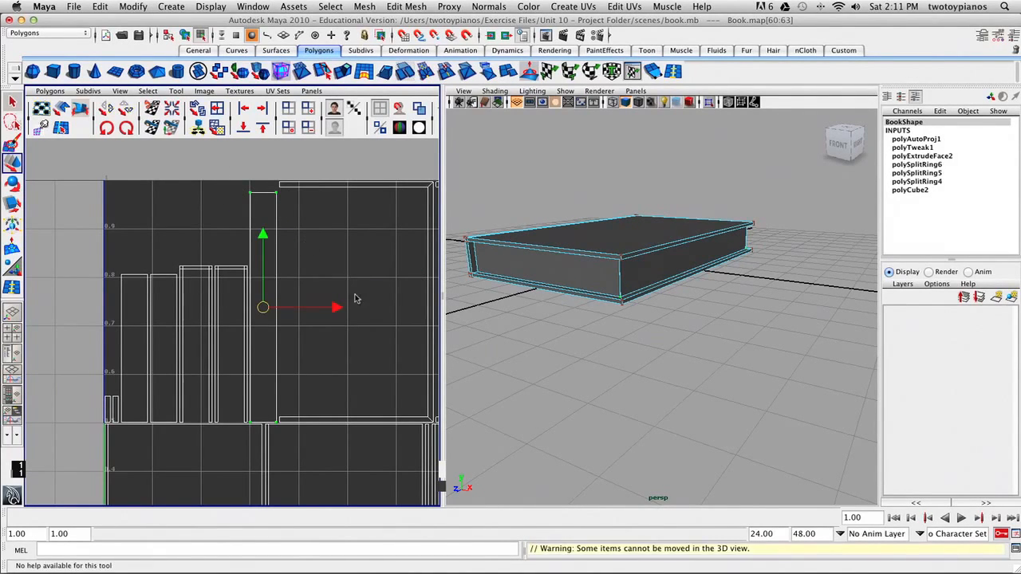
scroll(356, 296, "down", 2)
left_click_drag(278, 317, 207, 316)
left_click(212, 263)
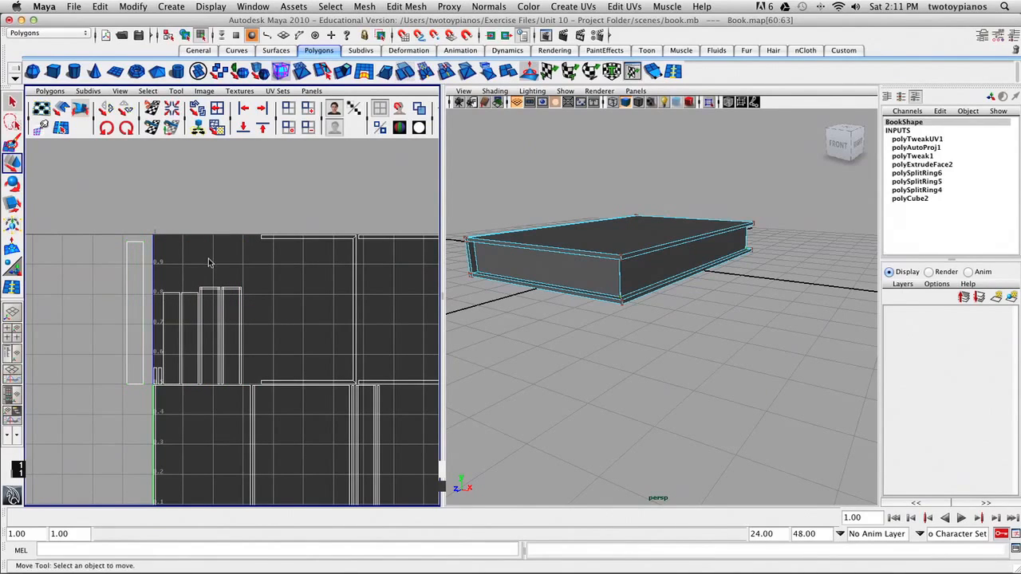
Select the two short page-edge faces at the book's ends to identify their UV shells, and clear the selection.
left_click_drag(619, 258, 648, 266, "alt")
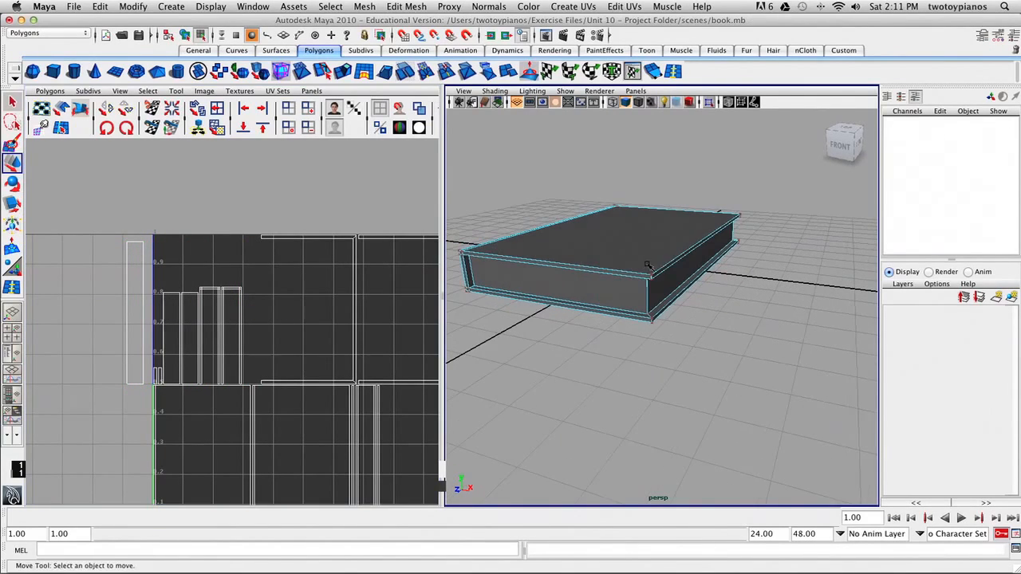
right_click_drag(557, 285, 561, 305)
left_click(568, 290)
left_click_drag(680, 281, 721, 276, "alt")
left_click(736, 280)
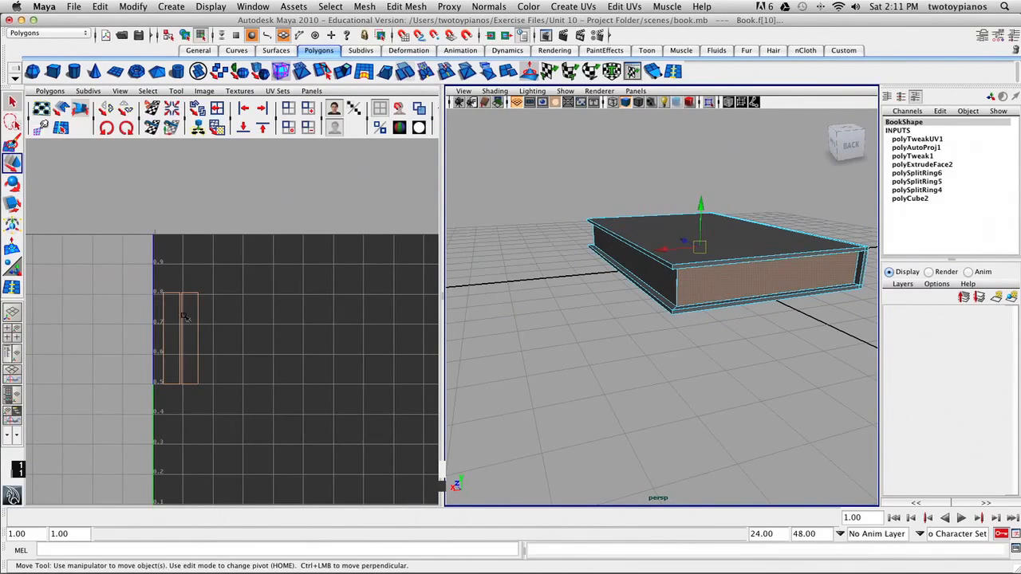
right_click_drag(160, 317, 569, 324, "alt")
middle_click_drag(171, 306, 290, 262, "alt")
right_click_drag(200, 256, 338, 244, "alt")
middle_click_drag(338, 244, 333, 260, "alt")
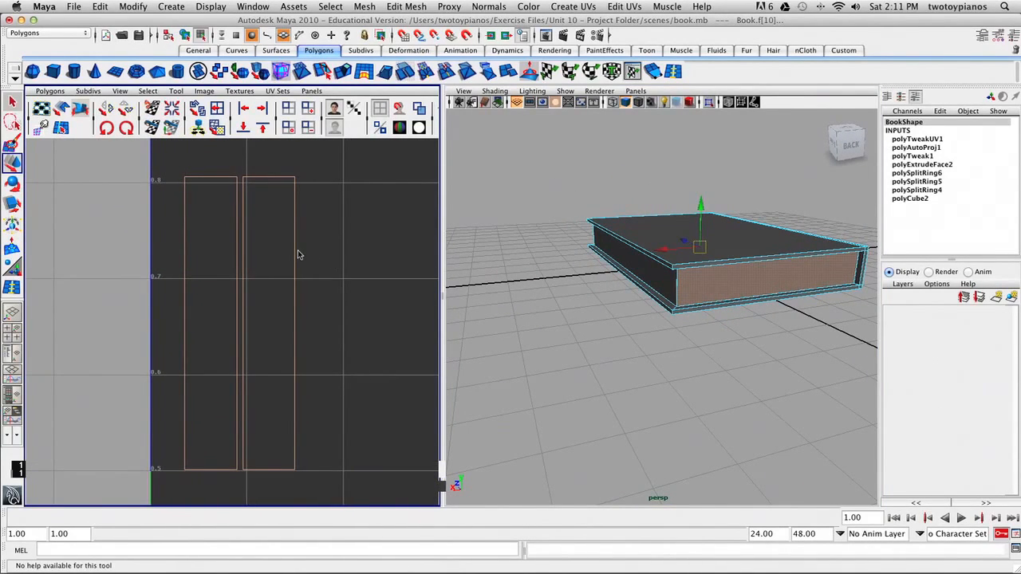
left_click(319, 245)
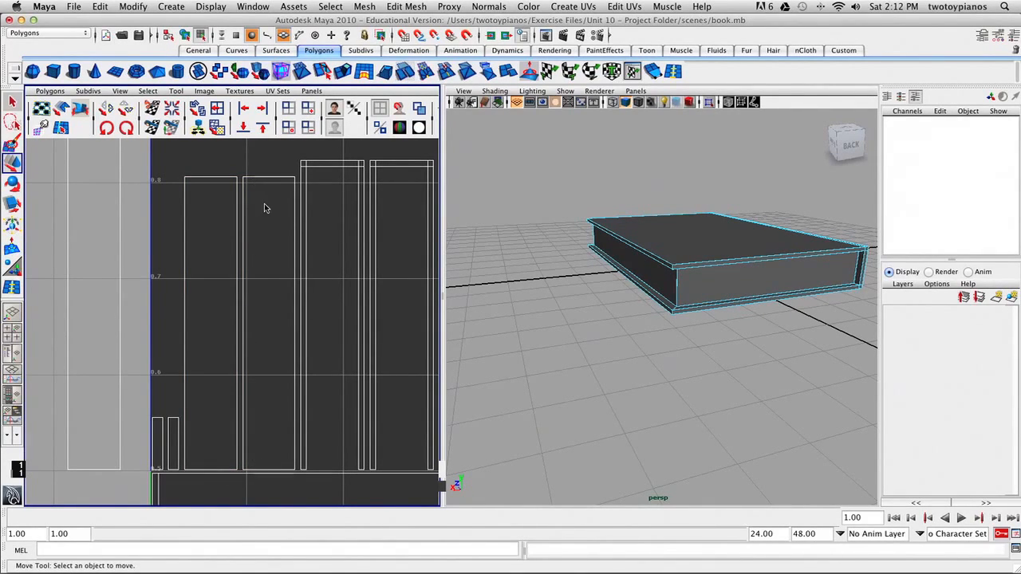
Select the UVs of the two short page-edge shells and move them outside the texture square, beside the tall page-edge shell.
right_click_drag(266, 208, 331, 242, "alt")
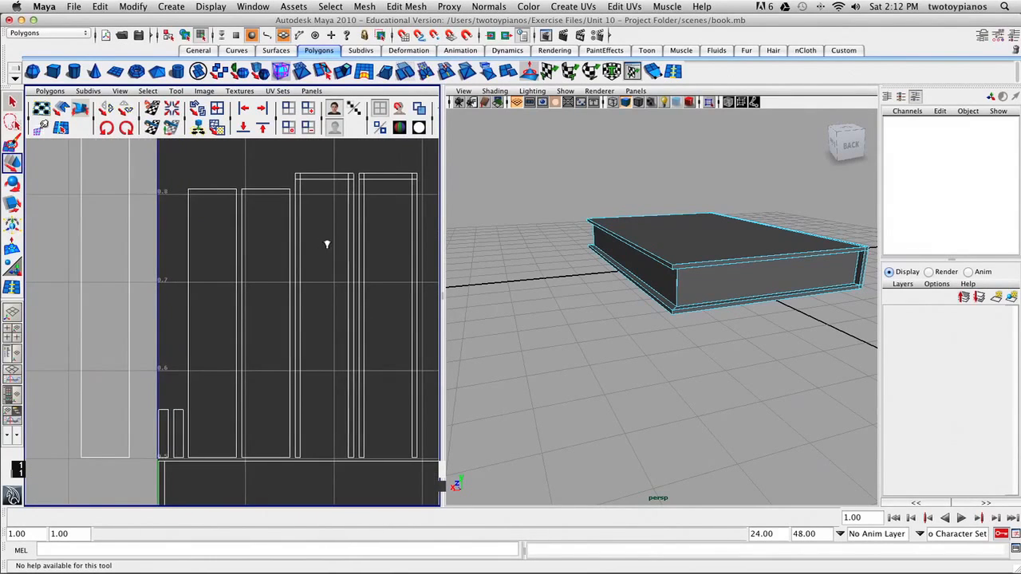
right_click_drag(189, 191, 244, 185)
left_click_drag(188, 186, 294, 461)
key("w")
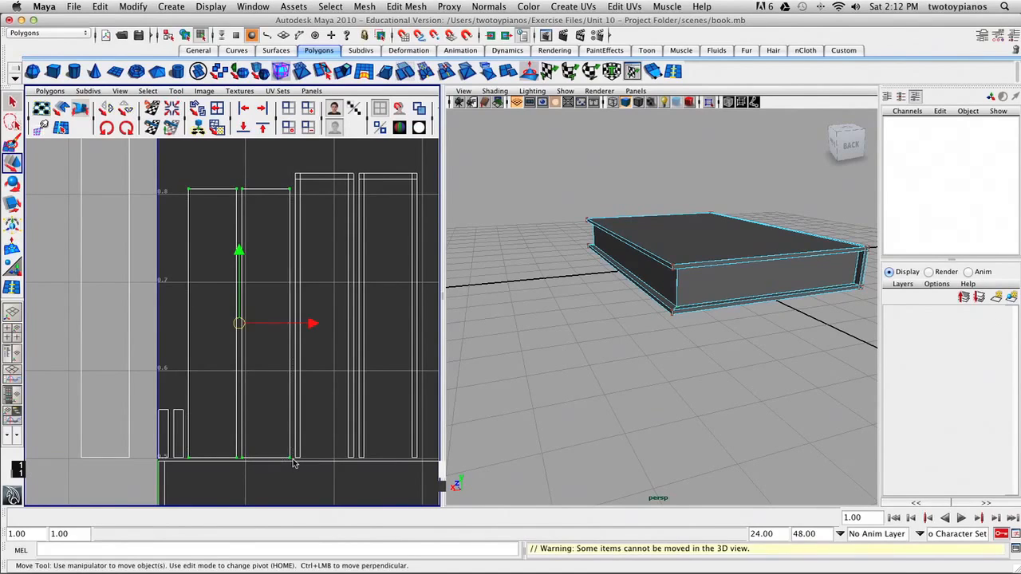
left_click_drag(312, 325, 92, 327)
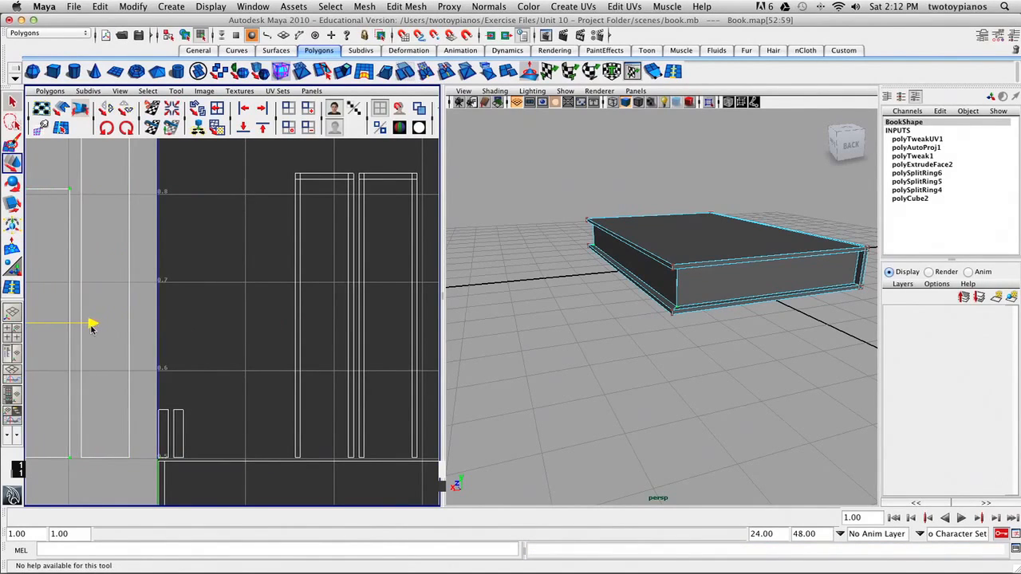
right_click_drag(266, 327, 221, 280, "alt")
middle_click_drag(221, 280, 167, 195, "alt")
right_click_drag(212, 247, 196, 244, "alt")
right_click_drag(299, 241, 276, 238, "alt")
middle_click_drag(313, 217, 279, 203, "alt")
Switch to face selection and select the book's top cover, spine and bottom cover to check their UV shells.
left_click_drag(675, 242, 597, 224, "alt")
left_click_drag(702, 247, 741, 261, "alt")
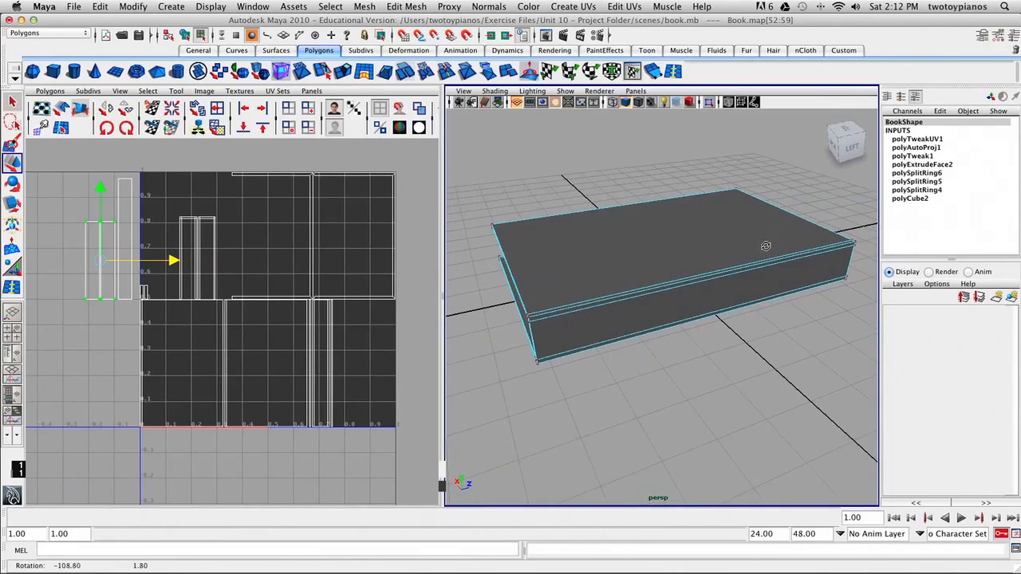
right_click_drag(654, 263, 661, 289)
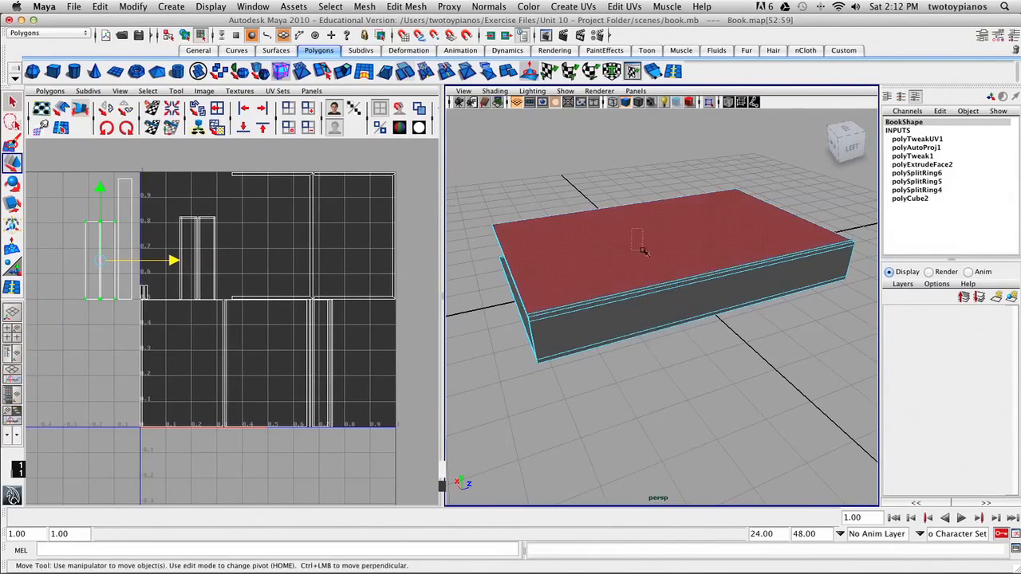
left_click_drag(643, 250, 641, 301)
left_click(636, 232, "shift")
right_click_drag(640, 301, 730, 295, "alt")
left_click_drag(708, 273, 685, 357, "alt")
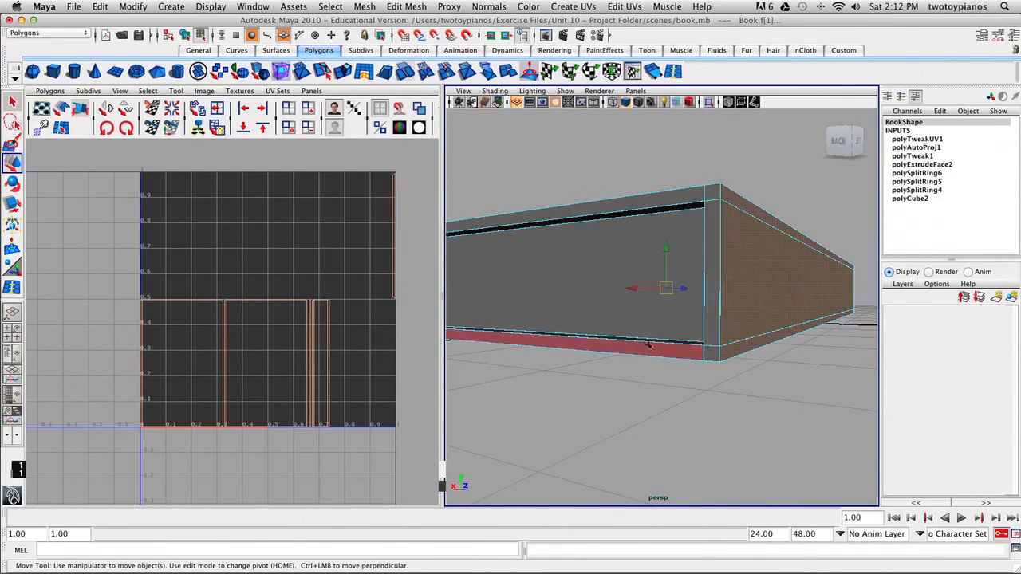
left_click_drag(713, 323, 508, 358, "alt")
right_click_drag(675, 312, 692, 308, "alt")
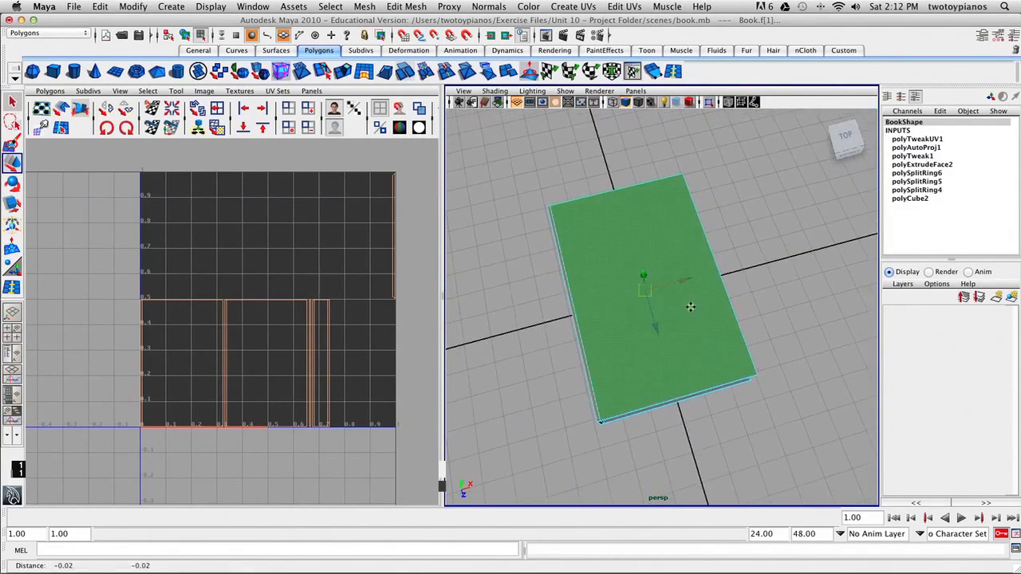
middle_click_drag(692, 307, 711, 276, "alt")
left_click_drag(708, 280, 645, 264, "alt")
key("w")
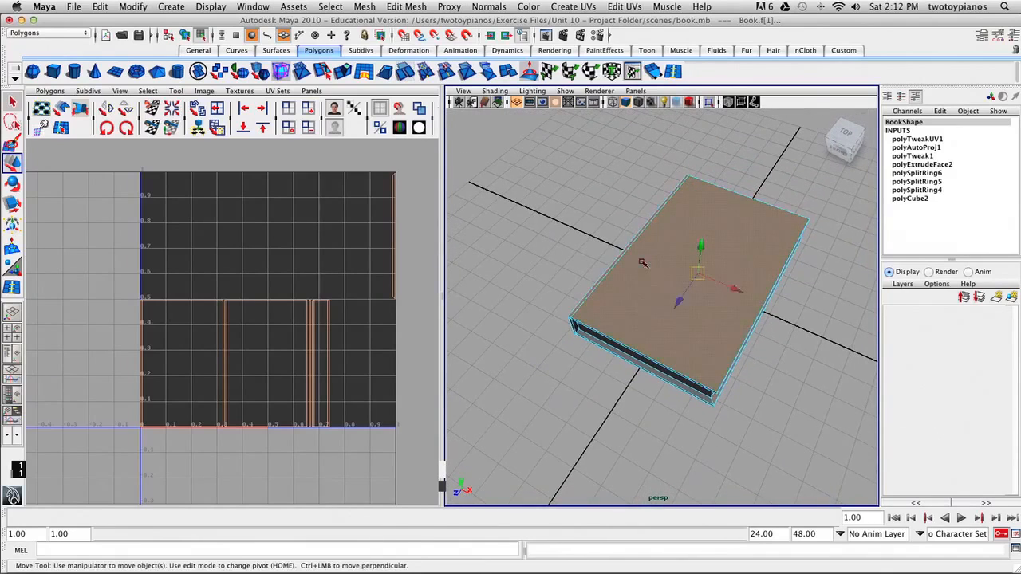
Clear the selection, select only the top cover face to locate its UV shell, and examine that shell up close.
left_click(762, 337)
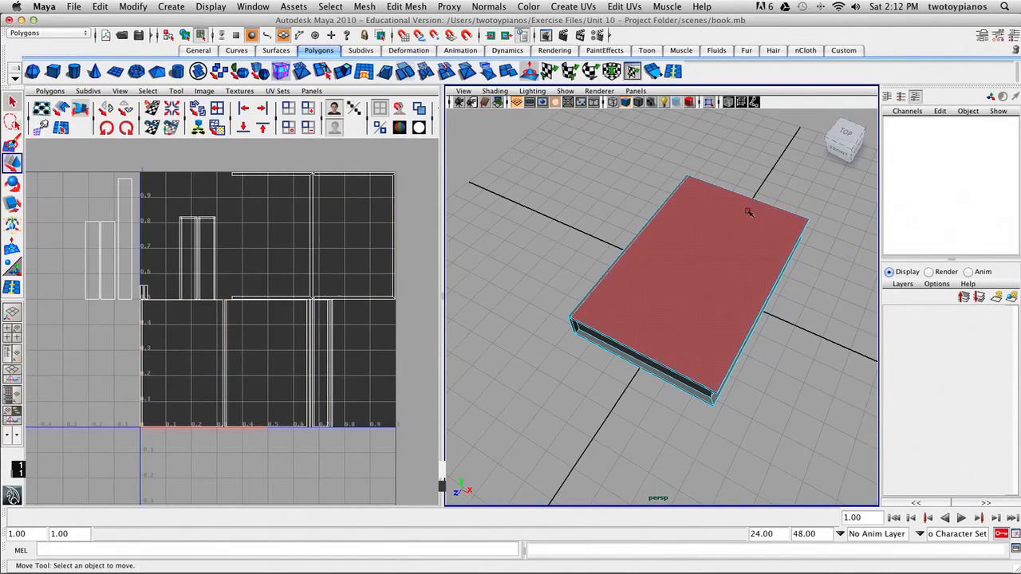
left_click(715, 250)
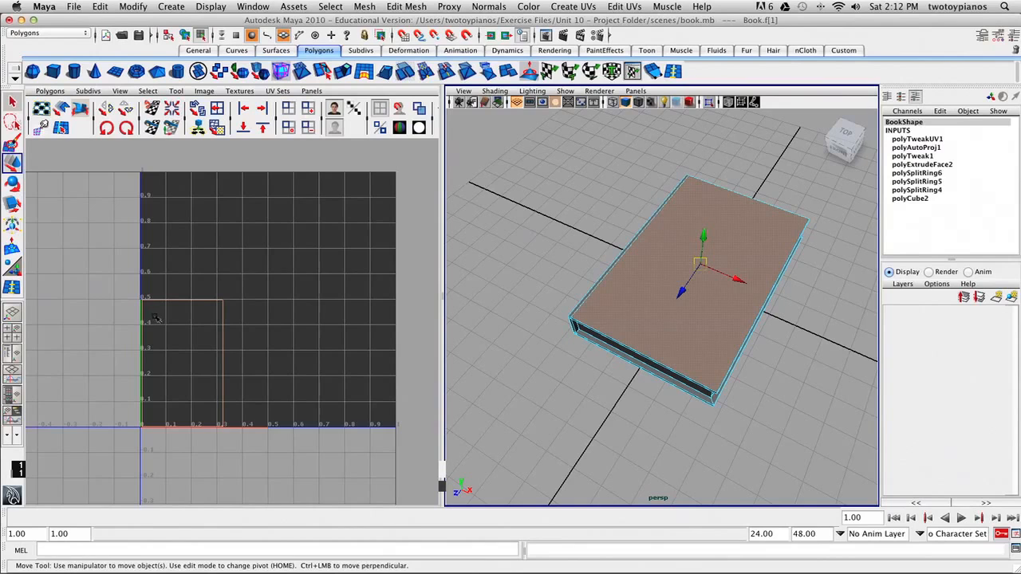
right_click_drag(285, 303, 248, 298, "alt")
middle_click_drag(248, 299, 266, 270, "alt")
right_click_drag(266, 270, 351, 269, "alt")
left_click(125, 276)
right_click_drag(125, 276, 325, 284, "alt")
right_click_drag(90, 249, 120, 255, "alt")
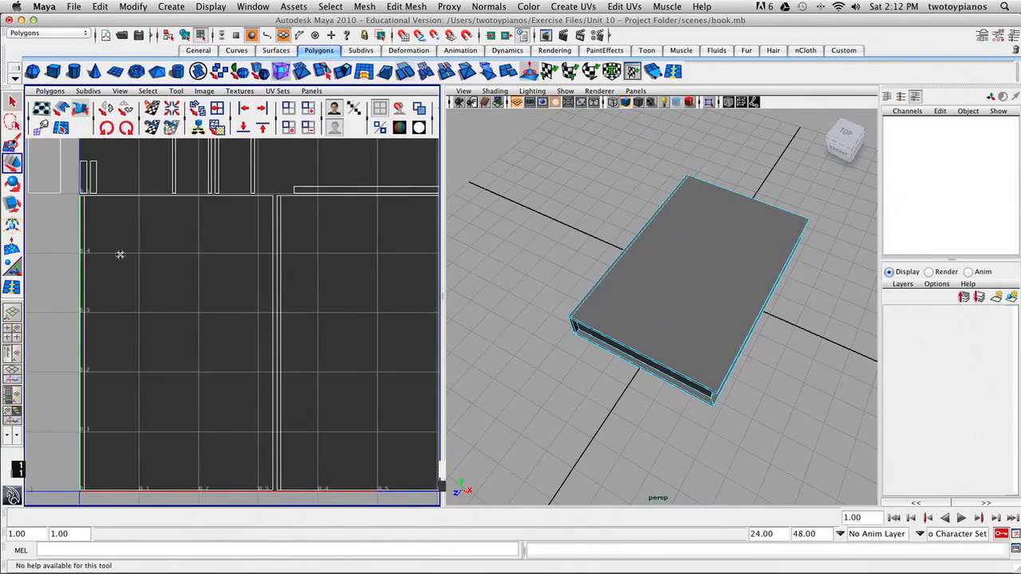
middle_click_drag(121, 255, 242, 248, "alt")
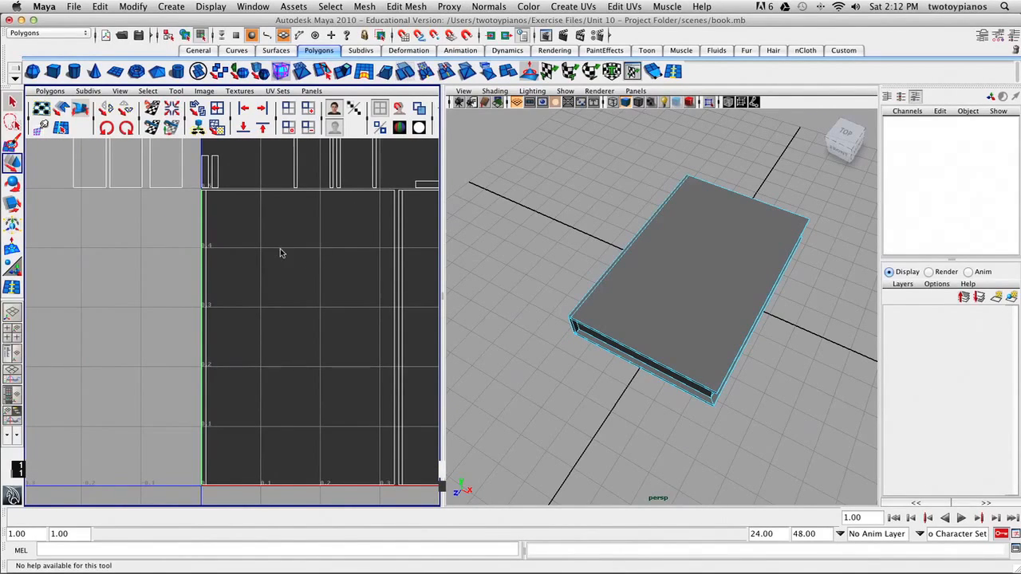
Identify the UV pieces of the narrow strip along the top cover's long edge and of the top cover face by selecting each.
right_click_drag(691, 248, 905, 250, "alt")
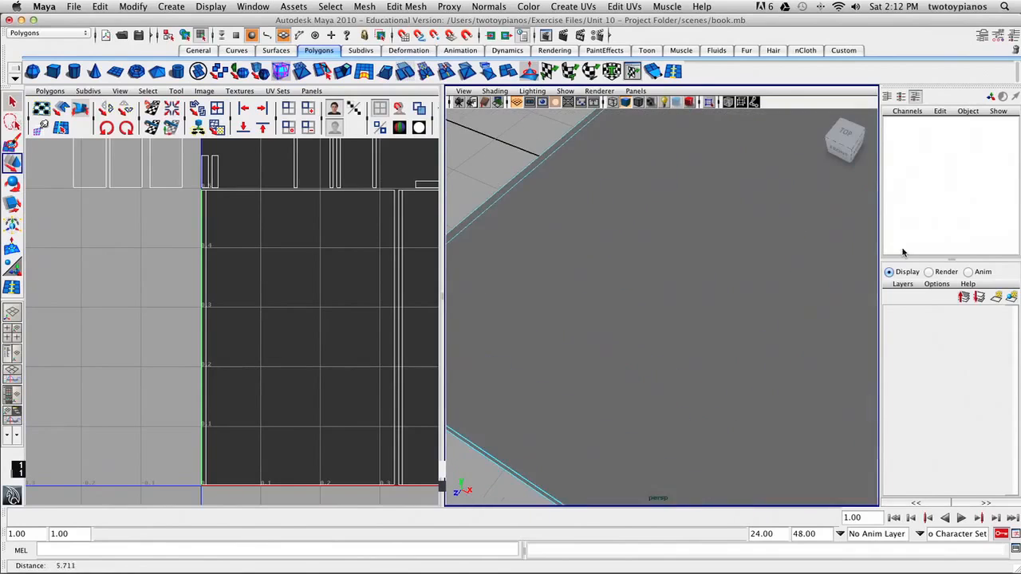
middle_click_drag(691, 220, 776, 294, "alt")
left_click(626, 214)
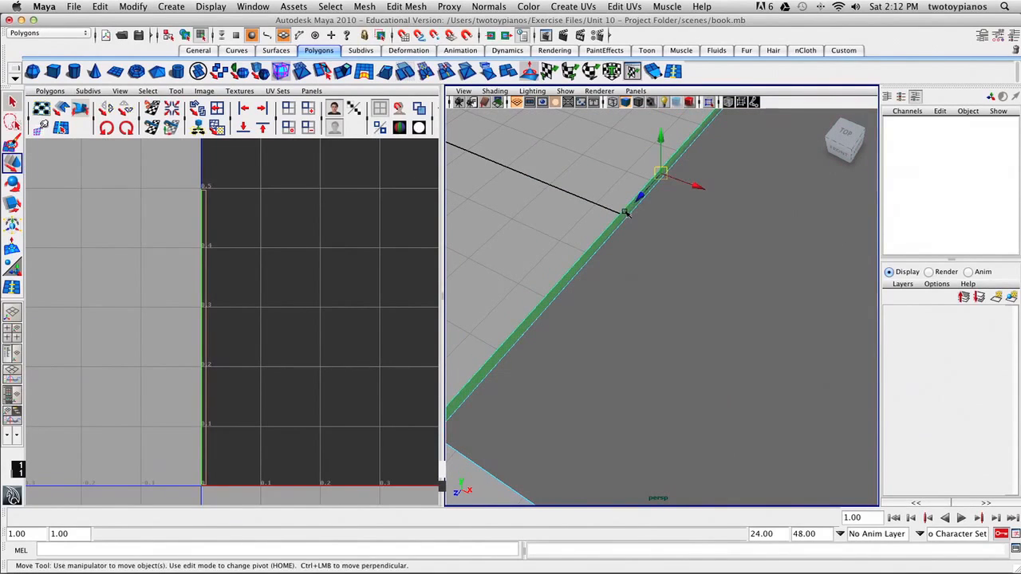
scroll(662, 284, "down", 5)
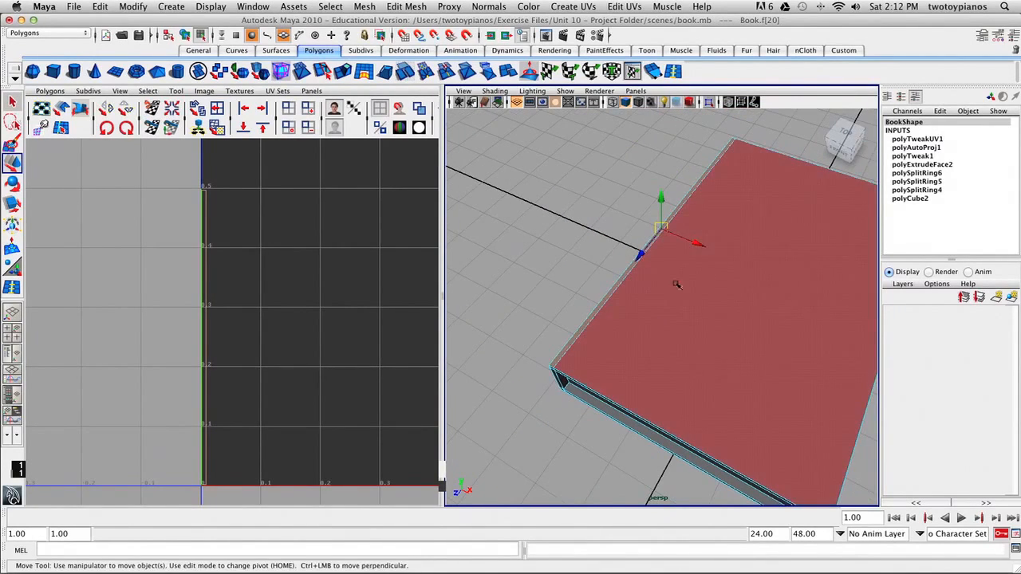
left_click(255, 293)
left_click(248, 261)
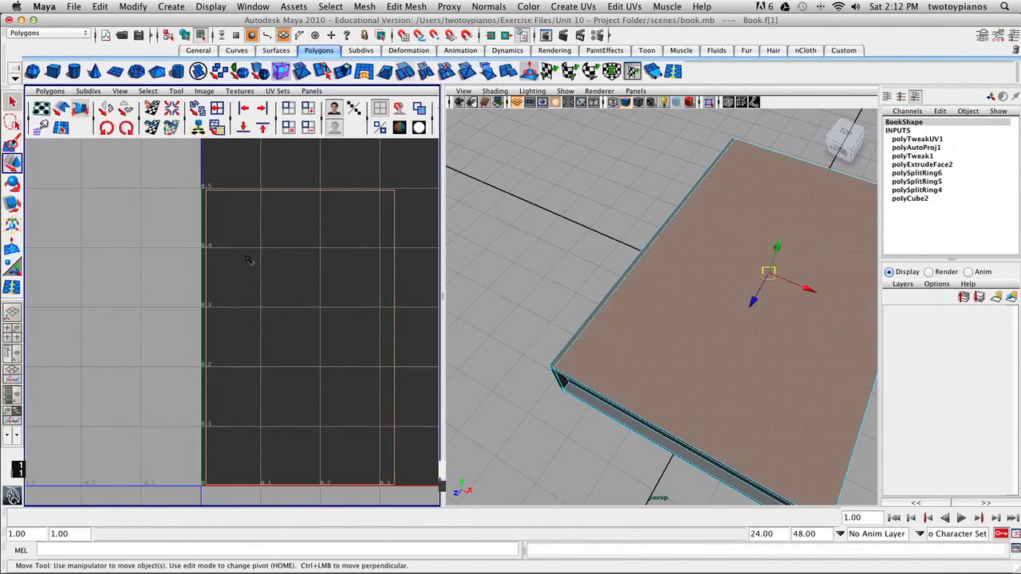
Select the corner UVs of the top cover shell, move the shell outside the texture square into negative U and V, and clear the selection.
scroll(272, 228, "down", 2)
right_click_drag(290, 216, 318, 219)
left_click(373, 244)
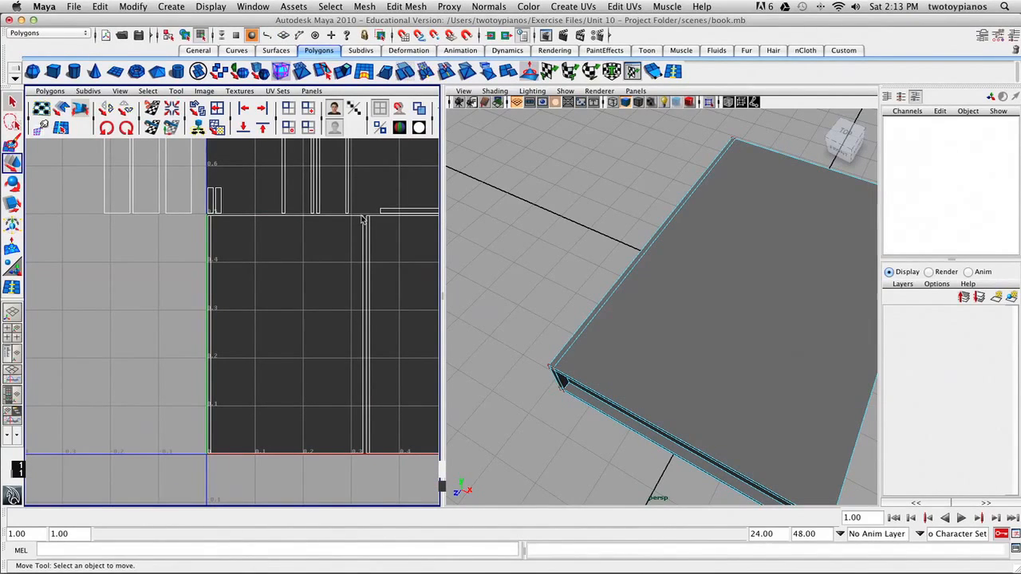
right_click_drag(213, 456, 267, 554)
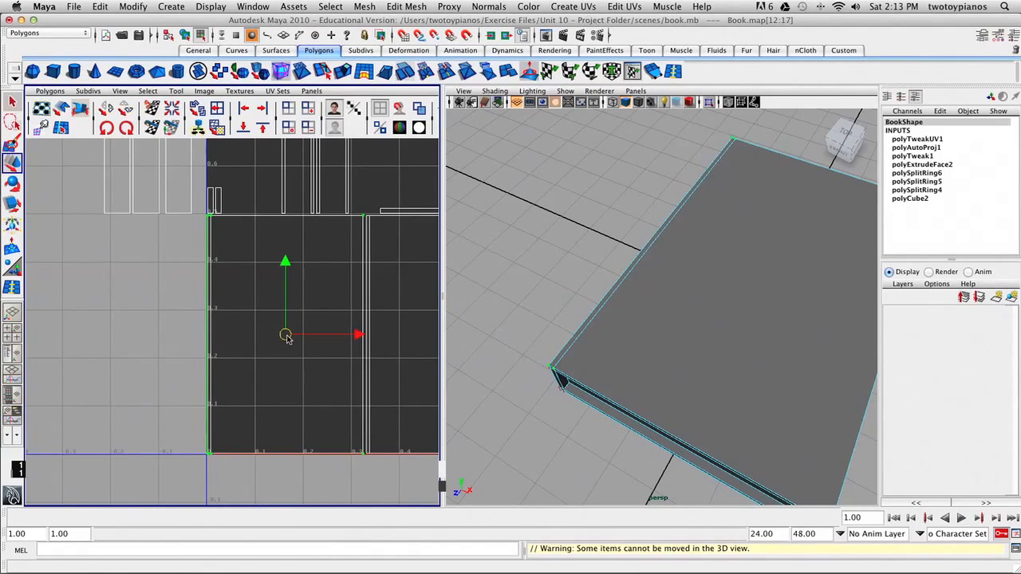
left_click_drag(288, 338, 131, 359)
right_click_drag(251, 352, 135, 351, "alt")
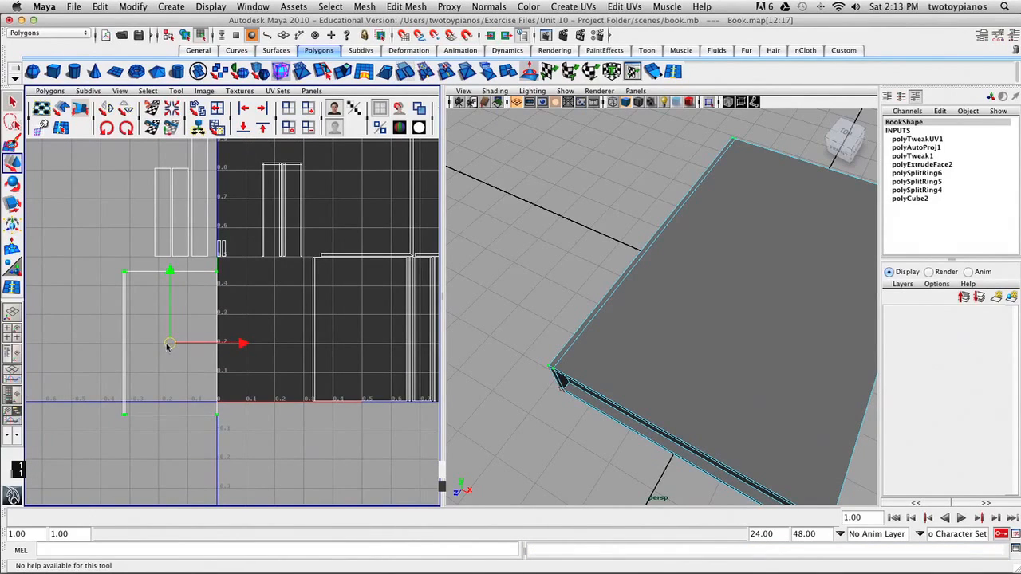
left_click_drag(168, 345, 168, 420)
right_click_drag(272, 370, 54, 367, "alt")
middle_click_drag(202, 376, 217, 323, "alt")
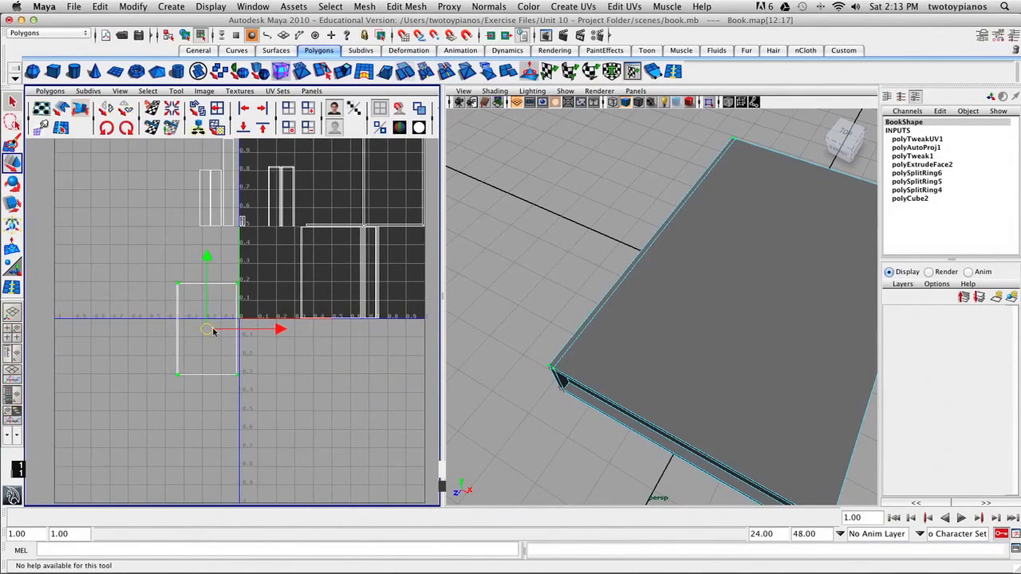
left_click_drag(213, 331, 209, 367)
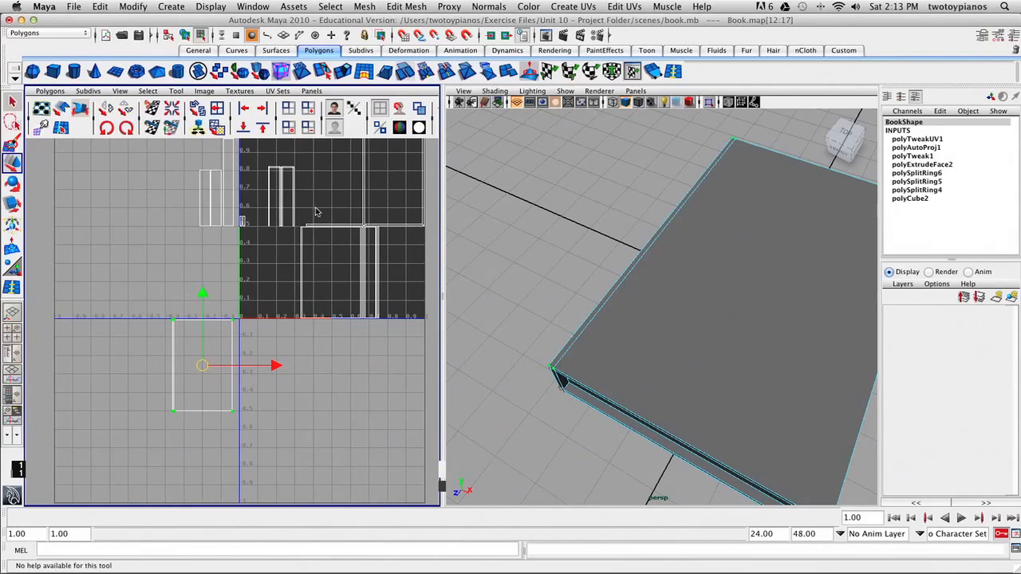
left_click(278, 272)
scroll(238, 299, "up", 2)
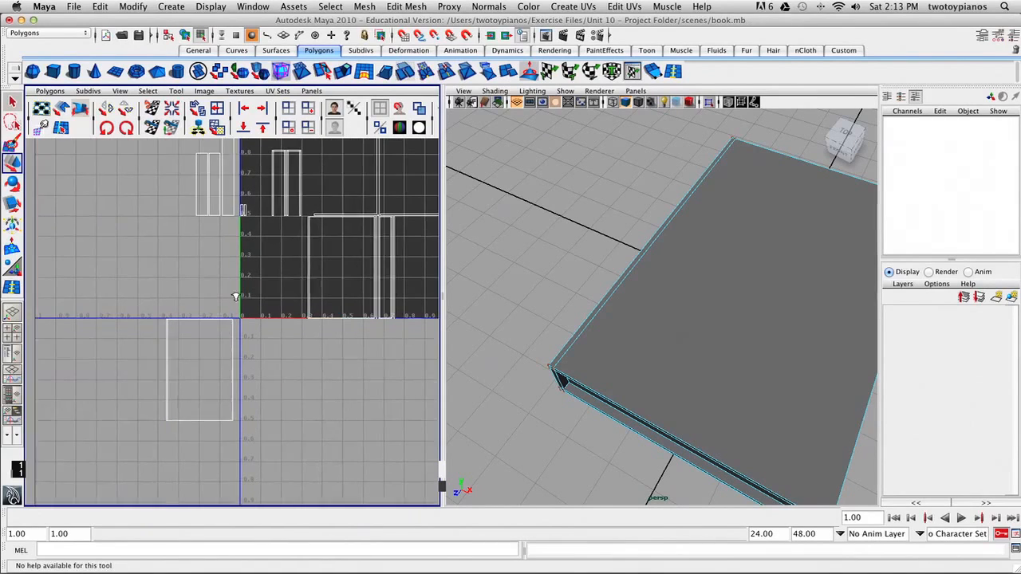
Switch to edge selection and select the outer long edge of the top cover on the spine side.
left_click_drag(573, 274, 661, 249, "alt")
right_click_drag(600, 261, 694, 262, "alt")
left_click_drag(694, 261, 707, 258, "alt")
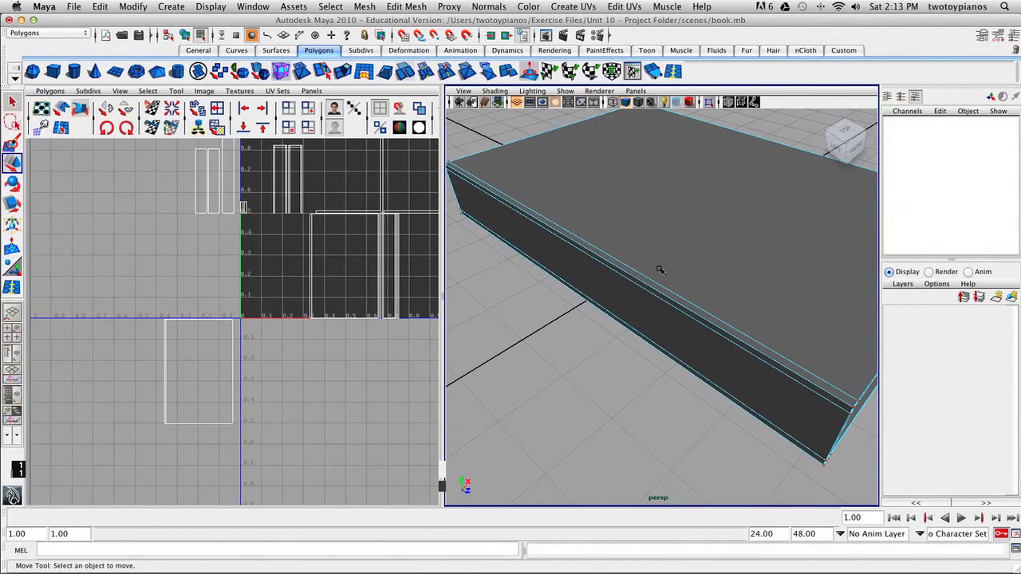
right_click_drag(659, 271, 659, 247)
left_click(641, 283)
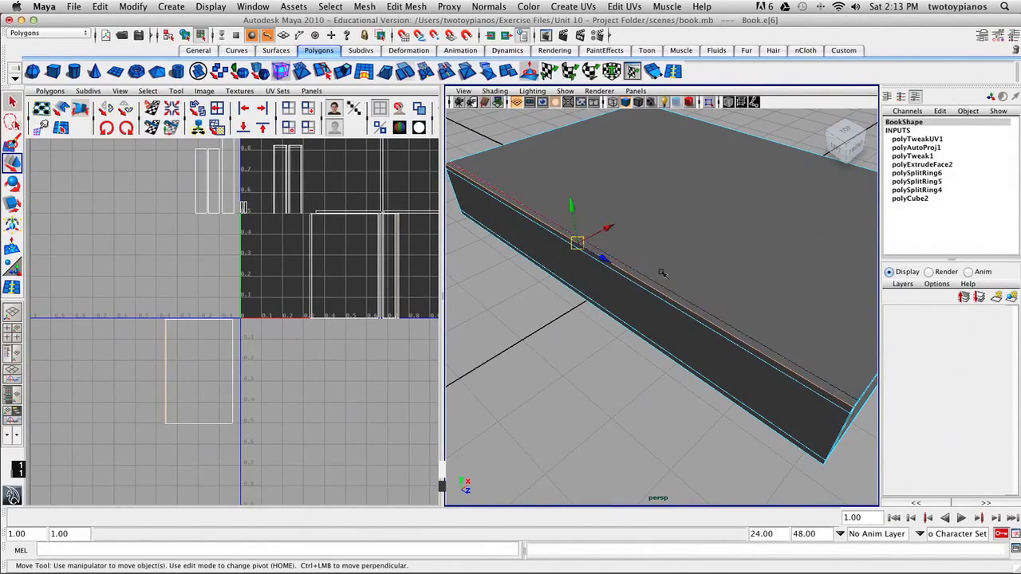
Examine where the selected edge lies on the moved top cover shell and on the narrow spine shells in the UV layout.
right_click_drag(151, 380, 335, 367, "alt")
middle_click_drag(328, 359, 312, 269, "alt")
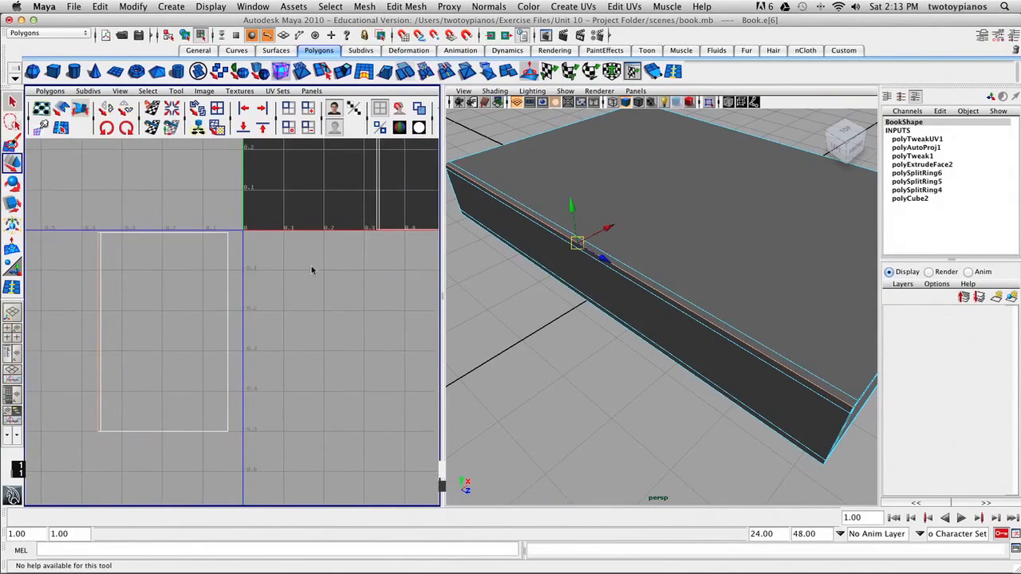
right_click_drag(311, 270, 126, 291, "alt")
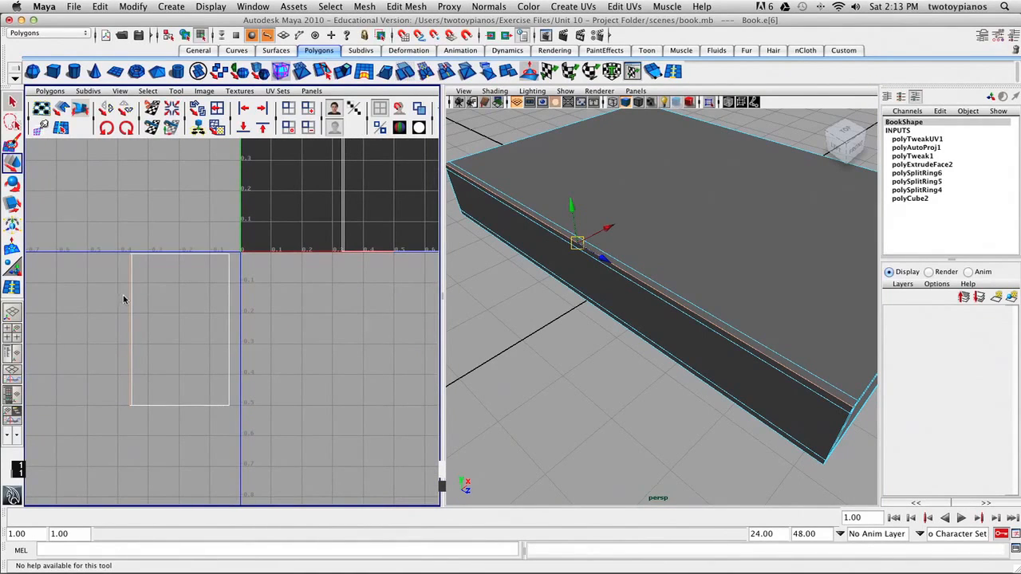
middle_click_drag(287, 230, 125, 398, "alt")
right_click_drag(163, 343, 366, 317, "alt")
middle_click_drag(364, 315, 312, 284, "alt")
right_click_drag(310, 284, 335, 205, "alt")
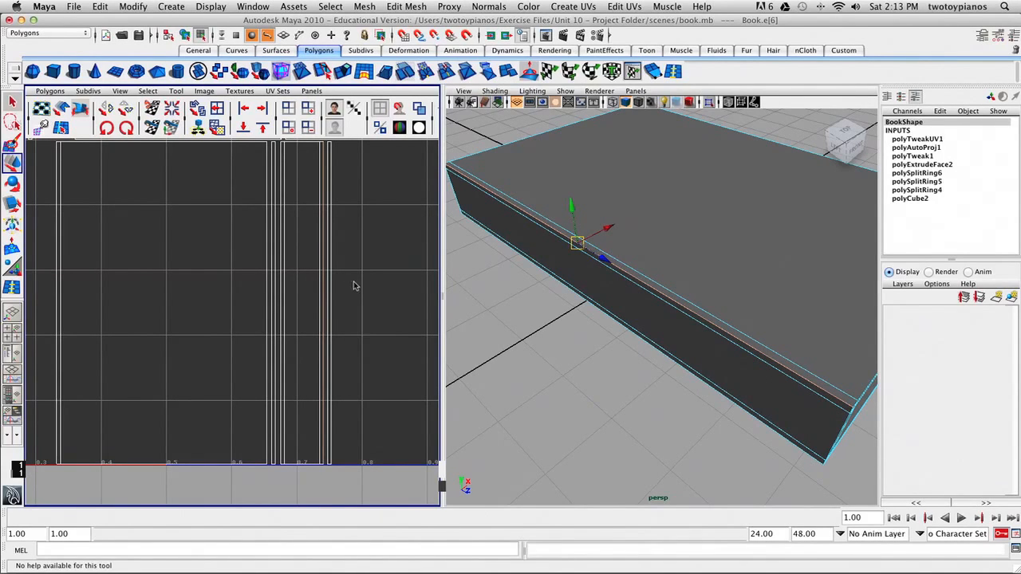
right_click_drag(359, 246, 201, 272, "alt")
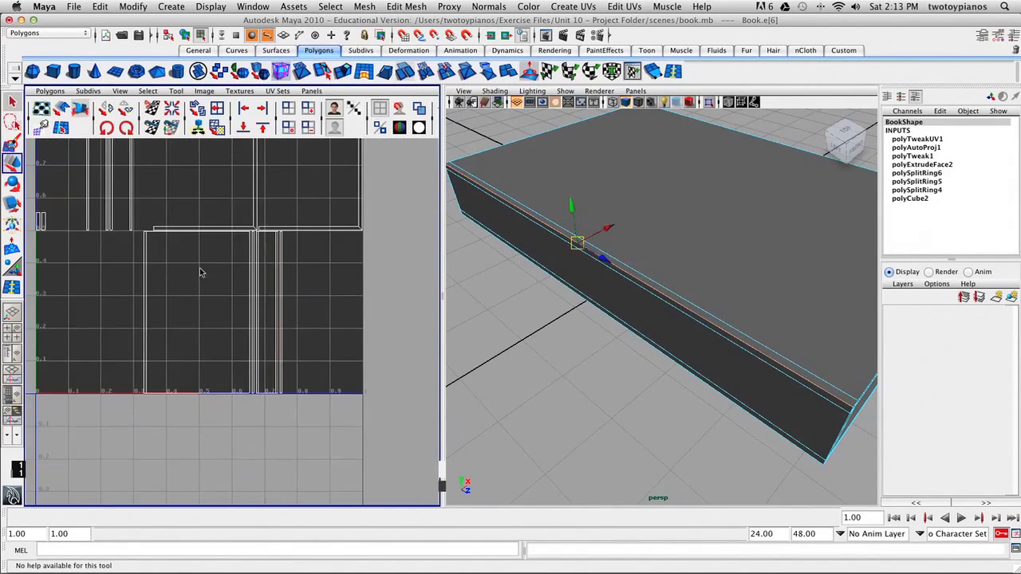
middle_click_drag(132, 290, 290, 192, "alt")
right_click_drag(289, 191, 245, 209, "alt")
middle_click_drag(245, 208, 246, 206, "alt")
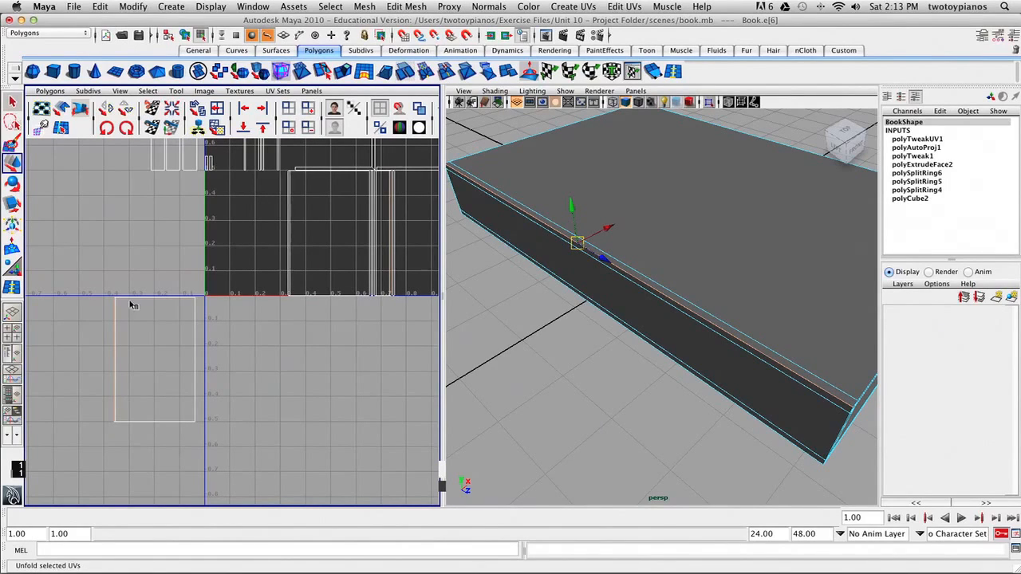
Try to move and sew the selected spine-side edge of the top cover, and undo the sew.
left_click(173, 127)
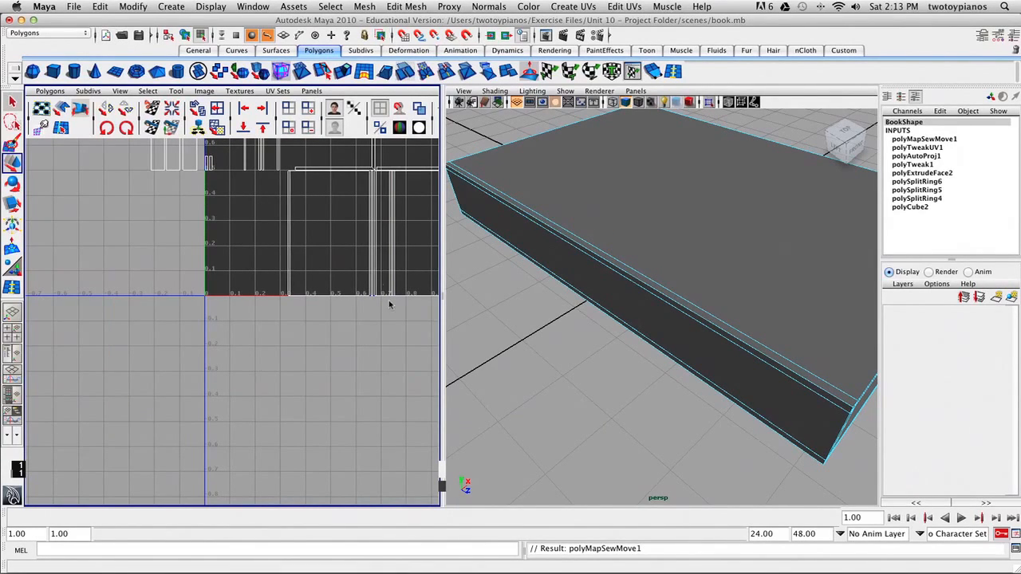
right_click_drag(423, 279, 319, 266, "alt")
middle_click_drag(319, 267, 217, 301, "alt")
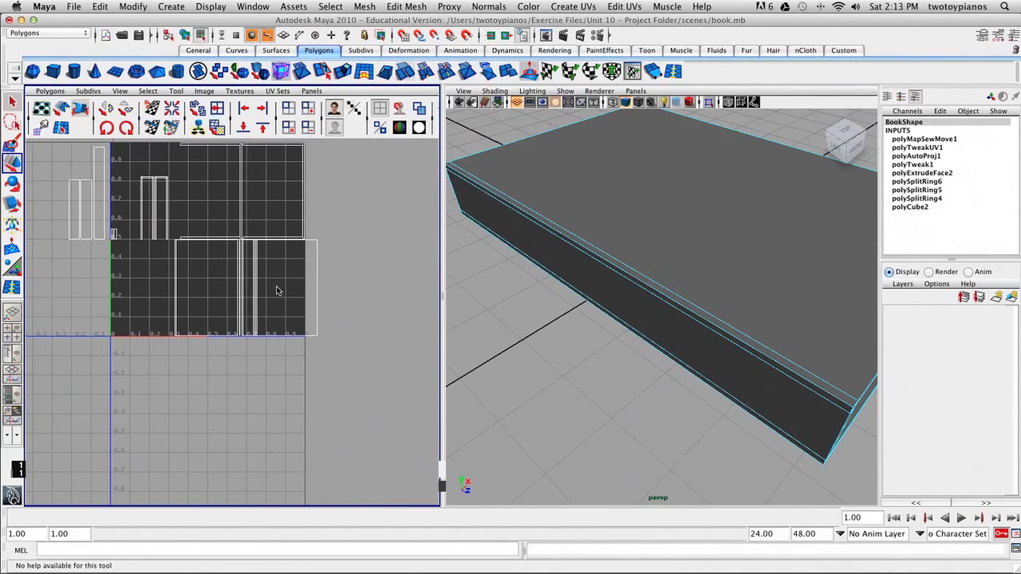
key("ctrl+z")
Select a UV at the base of the narrow spine strips and expand the selection to the whole spine shell.
right_click_drag(214, 258, 279, 286, "alt")
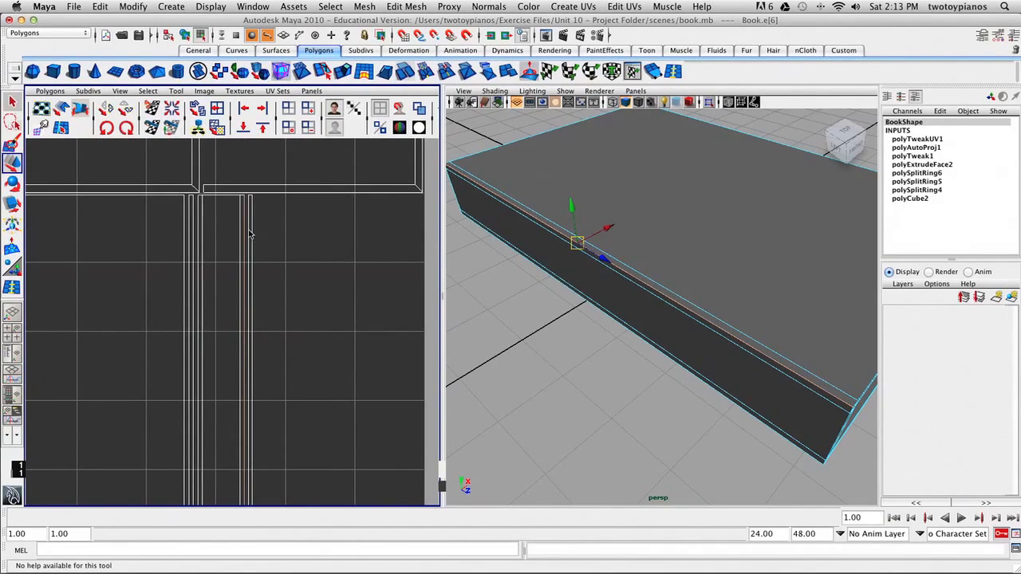
middle_click_drag(283, 237, 337, 176, "alt")
right_click_drag(337, 176, 280, 182, "alt")
middle_click_drag(258, 351, 261, 229, "alt")
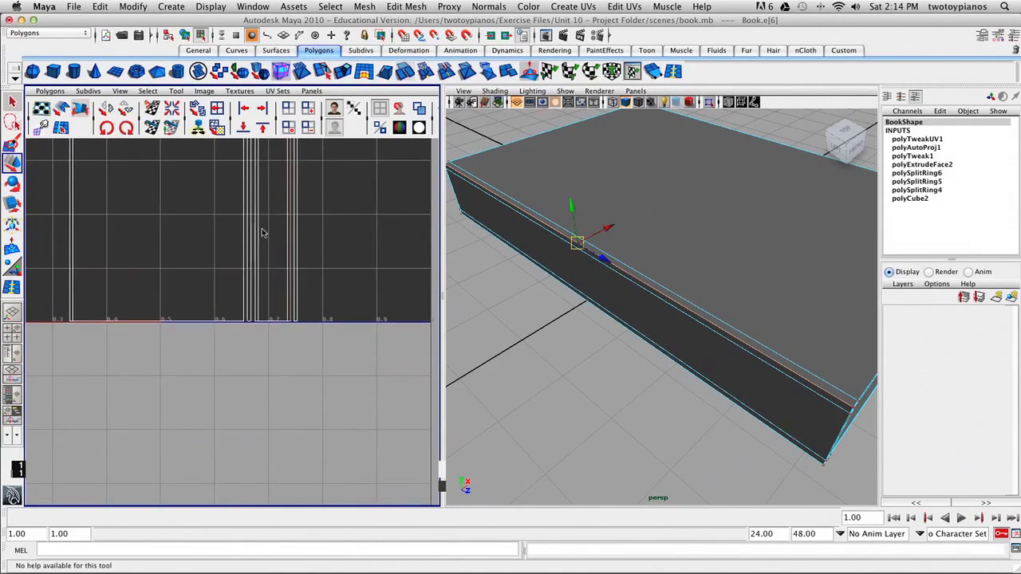
right_click_drag(262, 233, 317, 323, "alt")
left_click_drag(316, 331, 317, 335)
middle_click_drag(288, 276, 258, 411, "alt")
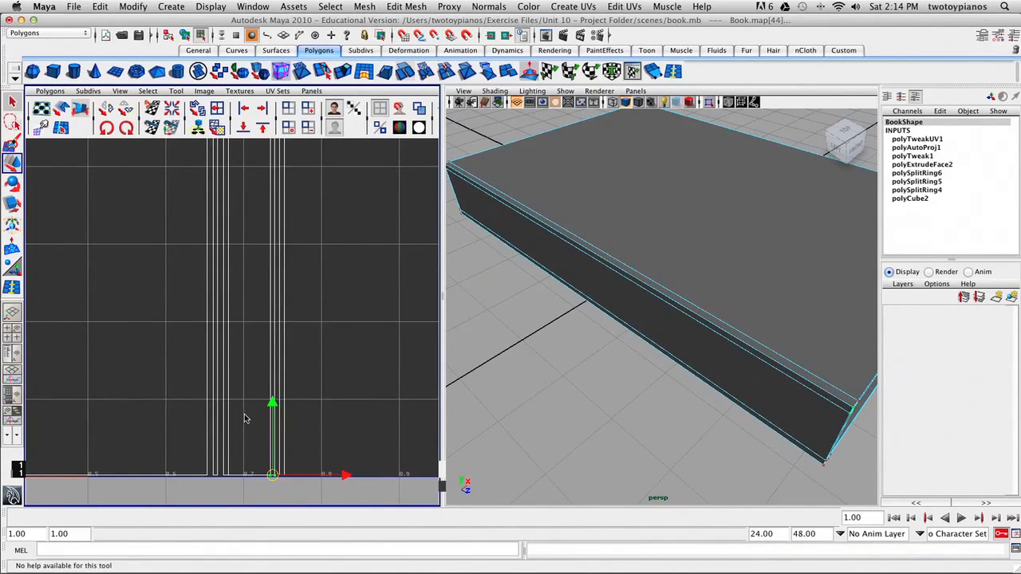
right_click(248, 415)
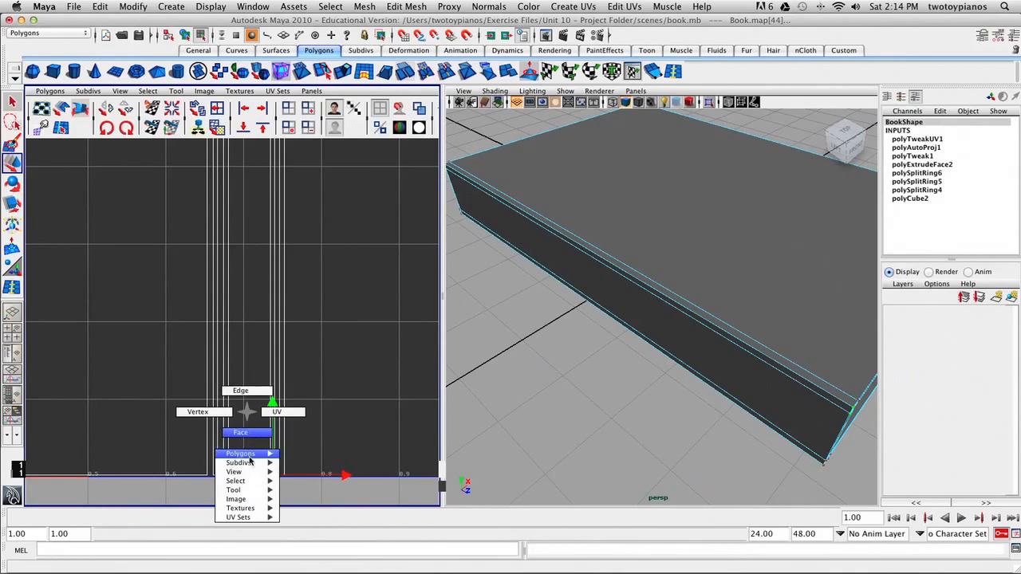
mouse_move(239, 481)
left_click(307, 505)
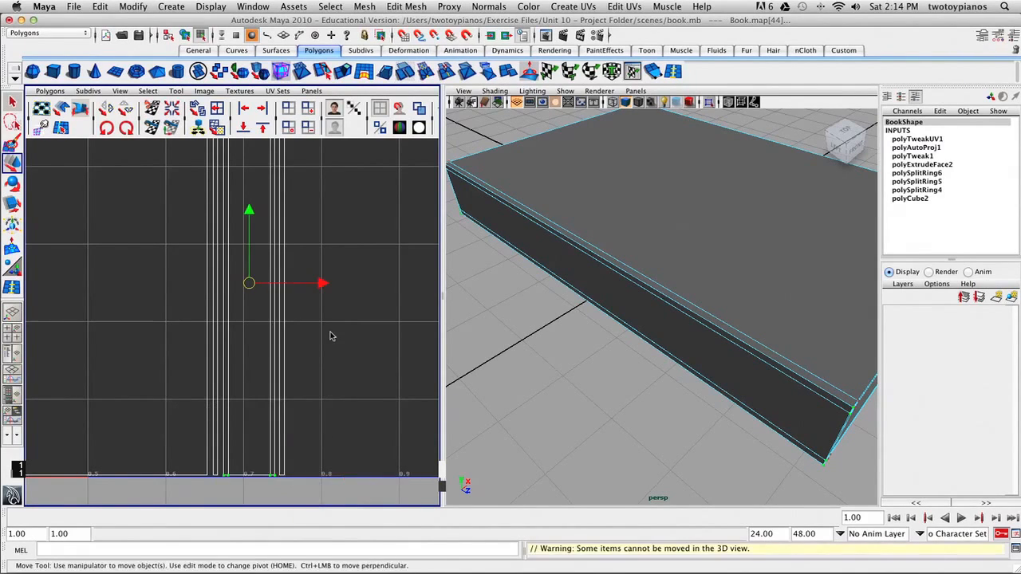
Move the spine shell out of the texture square into negative U and V, beside the top cover shell.
right_click_drag(330, 335, 71, 280, "alt")
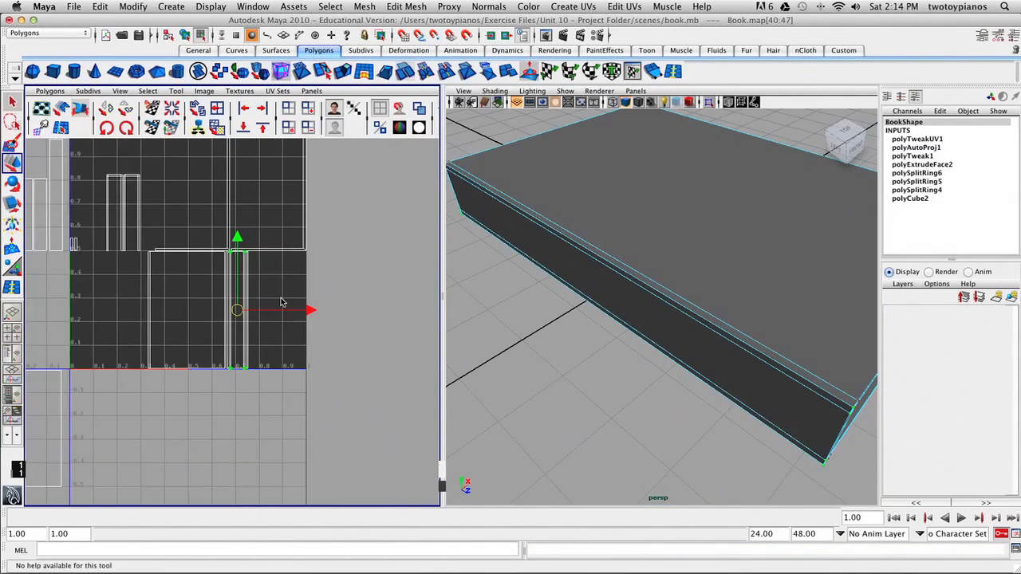
right_click_drag(282, 302, 204, 296, "alt")
middle_click_drag(201, 295, 248, 225, "alt")
left_click_drag(280, 247, 67, 339)
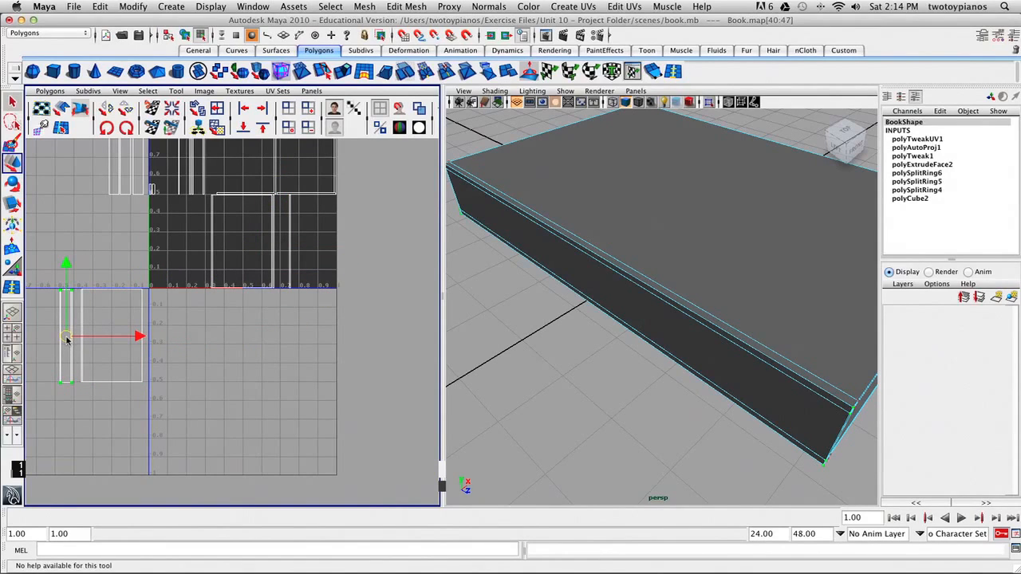
Switch to edge selection, select the long edge shared by the spine and top cover shells, and move and sew it.
middle_click_drag(152, 290, 275, 284, "alt")
right_click_drag(141, 290, 511, 296, "alt")
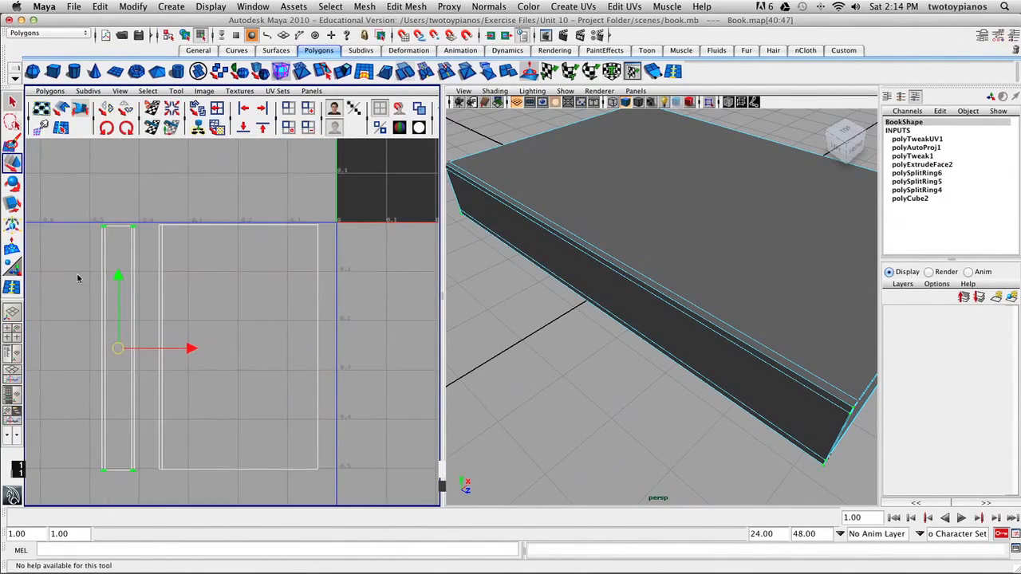
right_click_drag(77, 279, 245, 277, "alt")
middle_click_drag(245, 277, 288, 240, "alt")
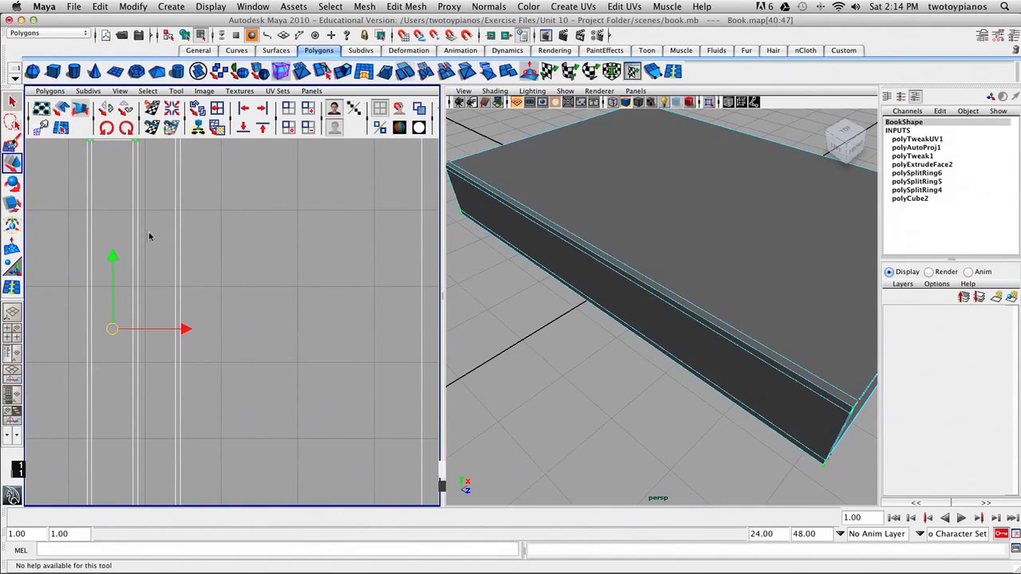
right_click_drag(125, 237, 133, 216)
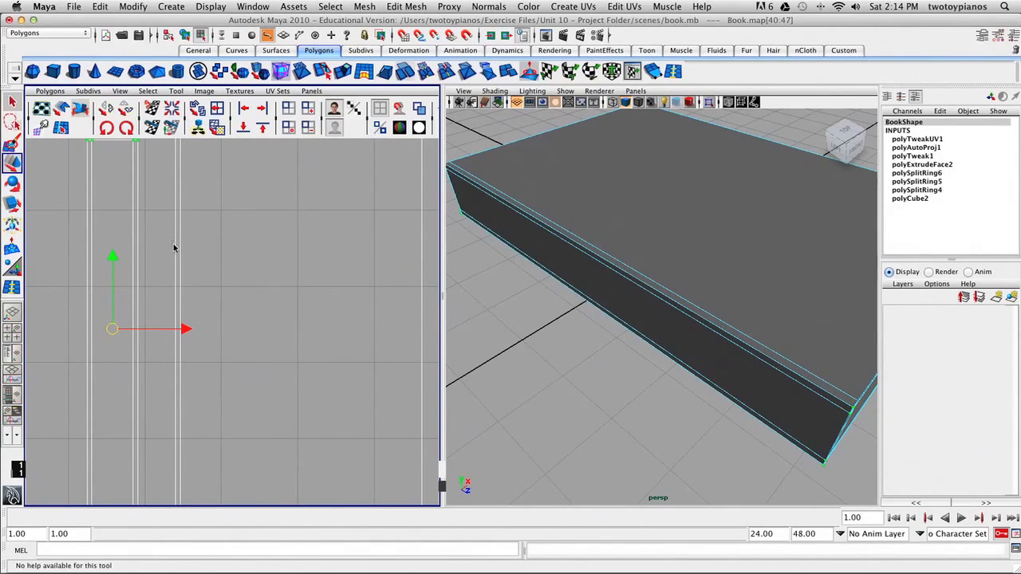
left_click_drag(176, 250, 180, 250)
right_click_drag(260, 250, 158, 249, "alt")
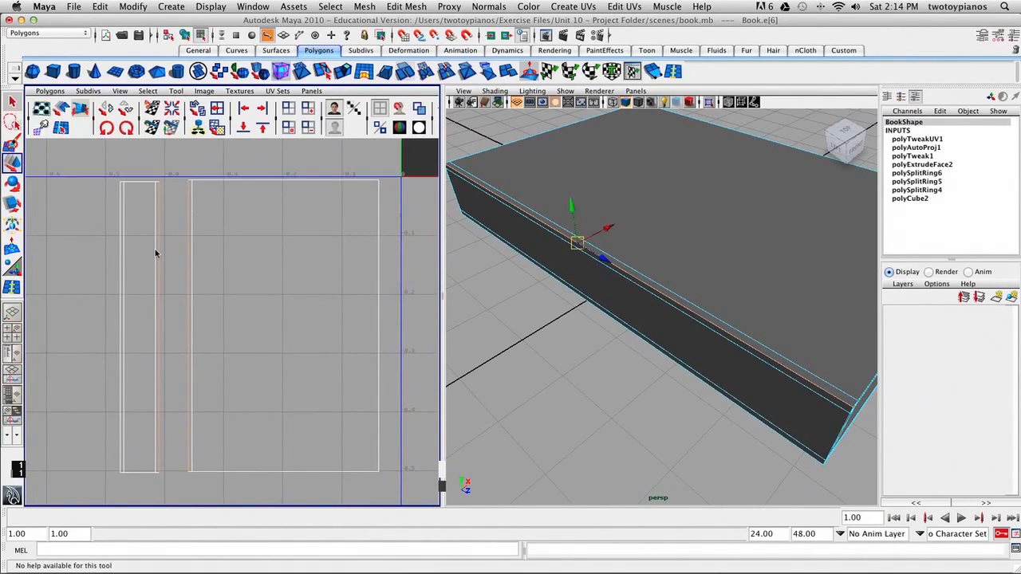
left_click(172, 129)
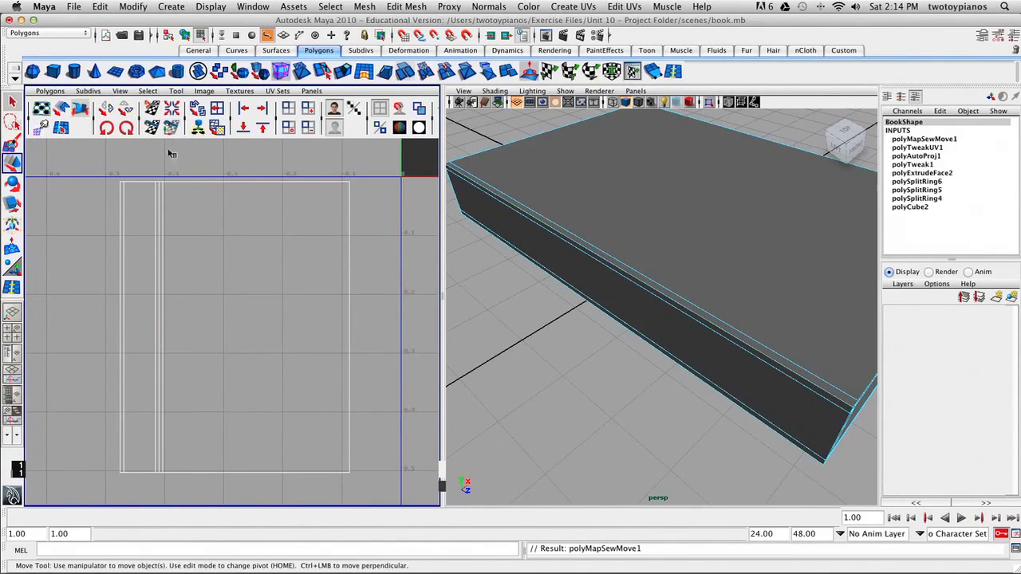
Select the spine shell's outer long edge on the bottom cover side, and move and sew the bottom cover shell to it.
right_click_drag(302, 274, 114, 254, "alt")
middle_click_drag(294, 248, 378, 239, "alt")
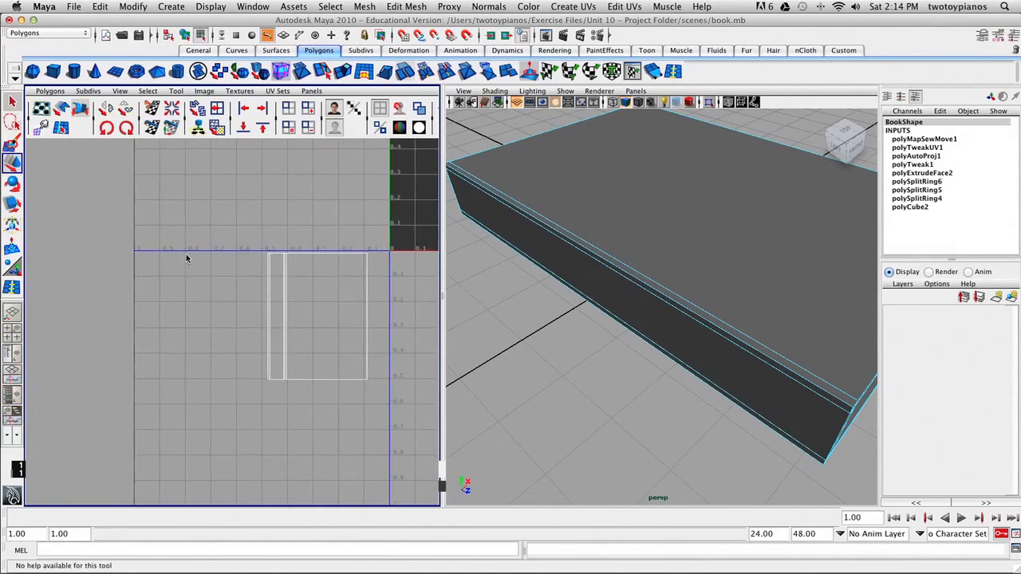
right_click_drag(189, 259, 481, 263, "alt")
middle_click_drag(365, 257, 237, 265, "alt")
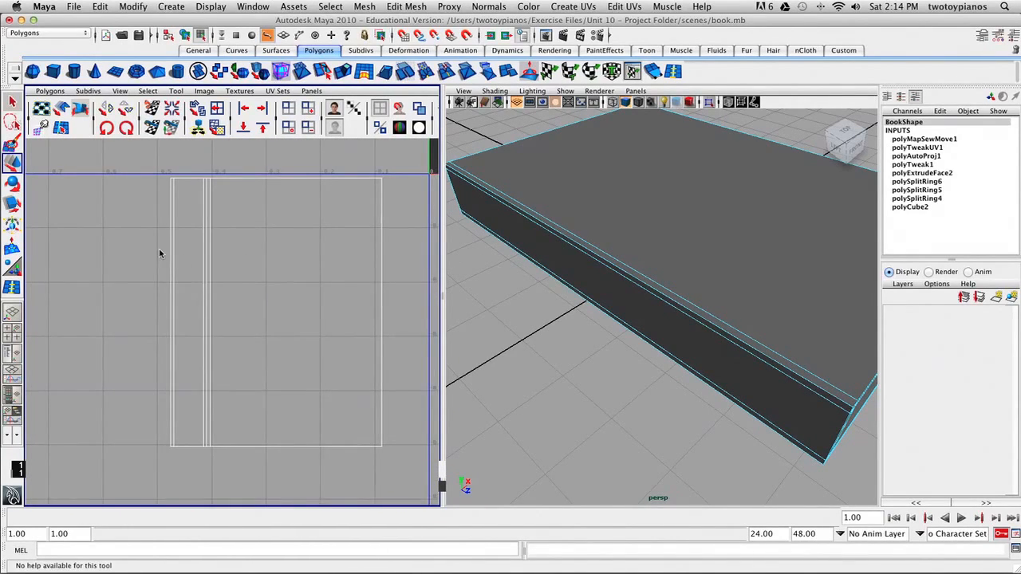
left_click_drag(171, 273, 176, 278)
right_click_drag(303, 241, 151, 229, "alt")
middle_click_drag(383, 220, 197, 287, "alt")
right_click_drag(197, 286, 237, 207, "alt")
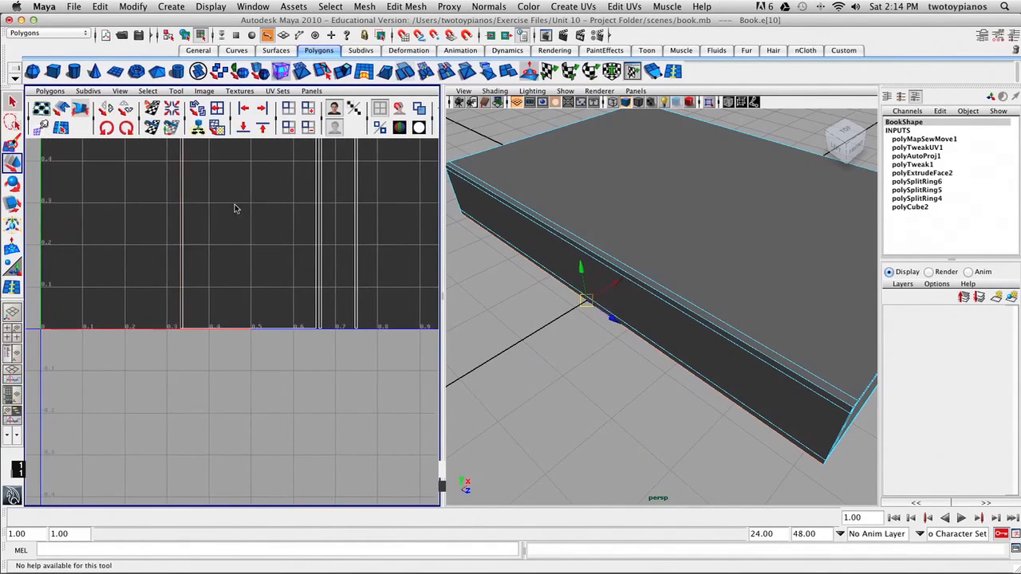
right_click_drag(278, 249, 53, 251, "alt")
right_click_drag(203, 272, 158, 273, "alt")
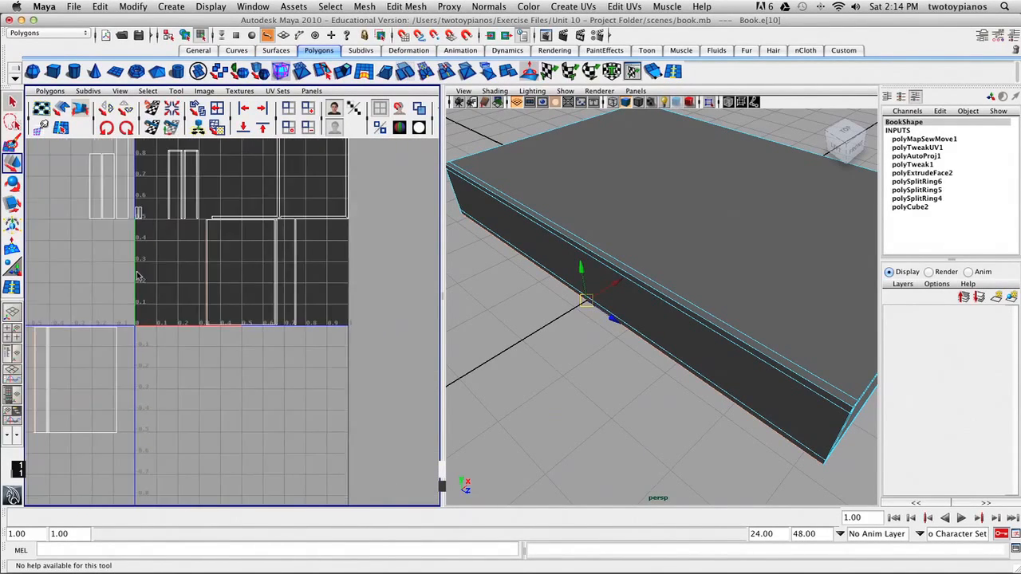
middle_click_drag(173, 273, 247, 267, "alt")
left_click(171, 127)
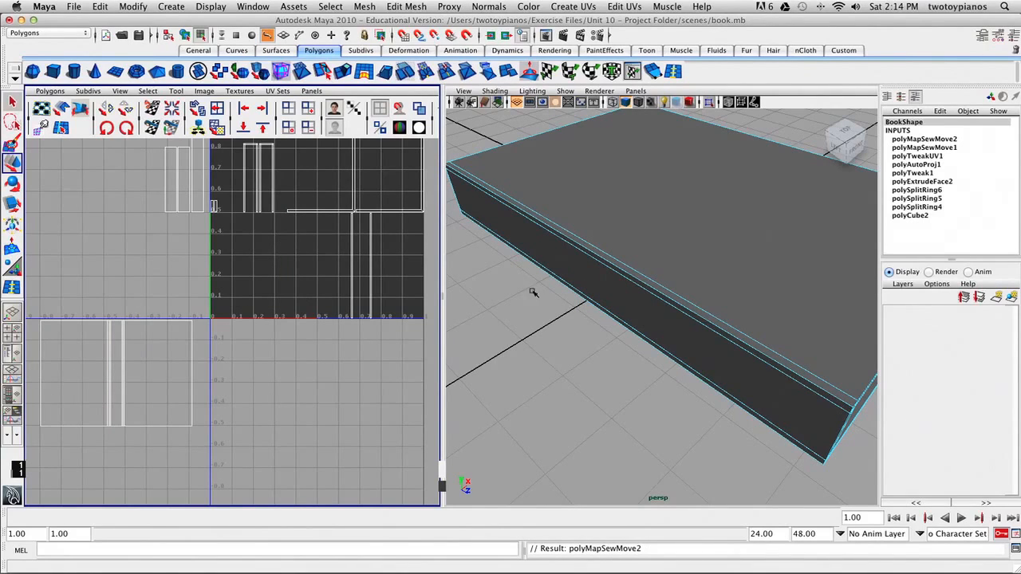
Select all edges of the joined cover-and-spine shell in the UV layout.
middle_click_drag(206, 355, 259, 313, "alt")
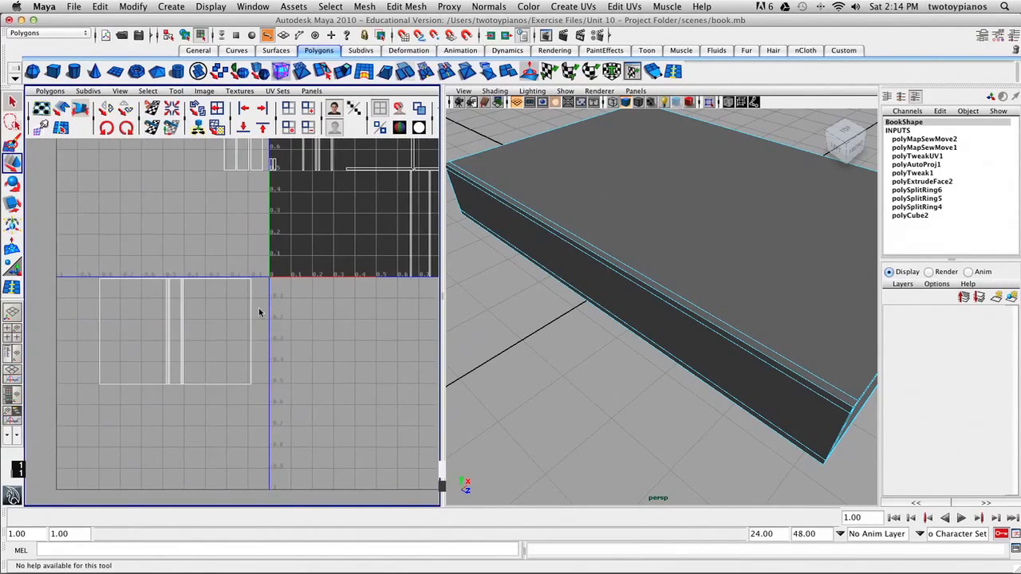
right_click_drag(176, 303, 172, 279)
left_click_drag(82, 255, 162, 388)
left_click_drag(247, 428, 248, 429)
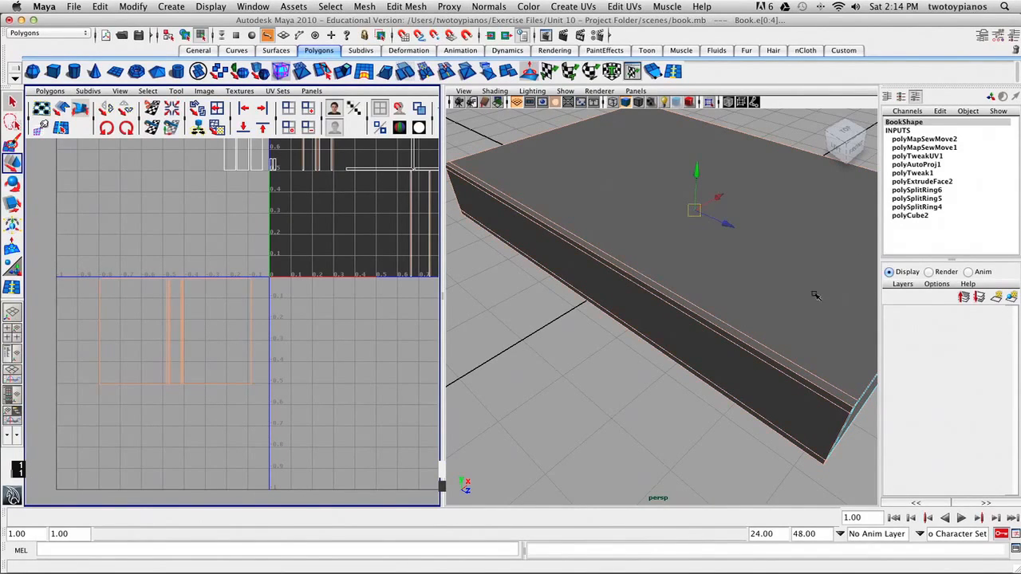
Examine where the joined shell's selected edges lie on the book model and on the remaining UV strips.
left_click_drag(686, 263, 773, 239, "alt")
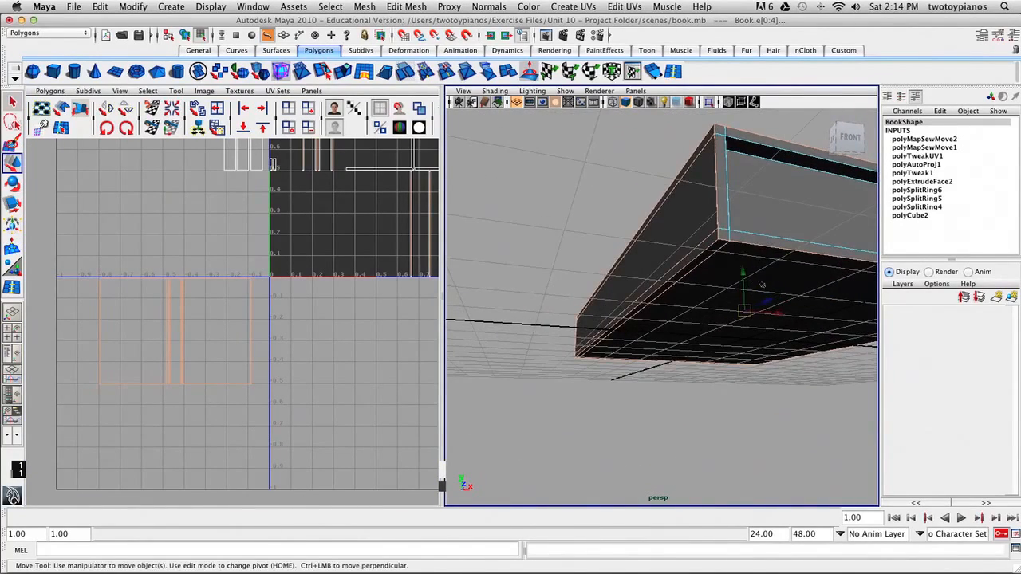
left_click_drag(762, 285, 541, 315, "alt")
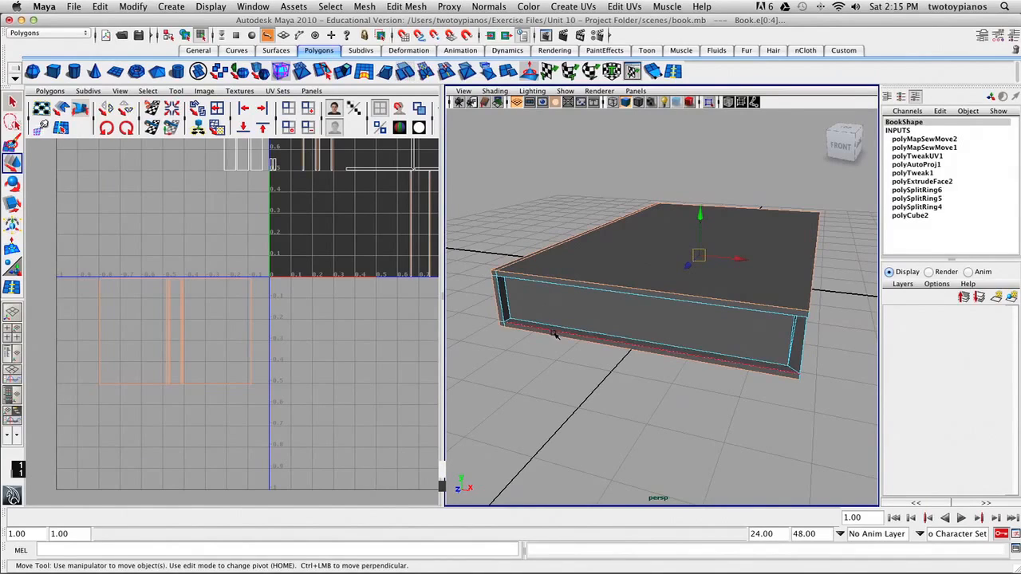
left_click_drag(732, 339, 752, 338, "alt")
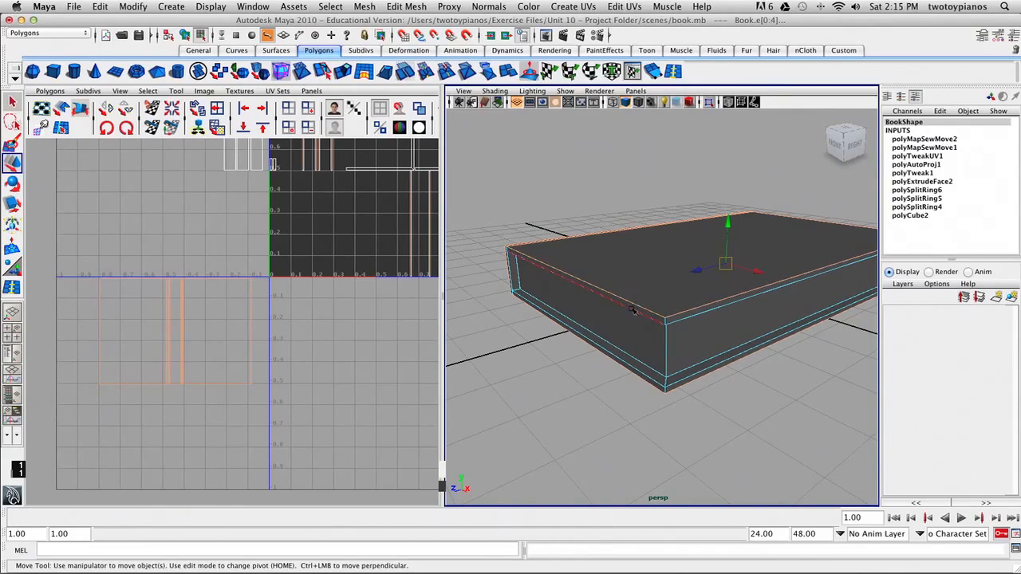
middle_click_drag(270, 209, 153, 356, "alt")
right_click_drag(152, 356, 230, 355, "alt")
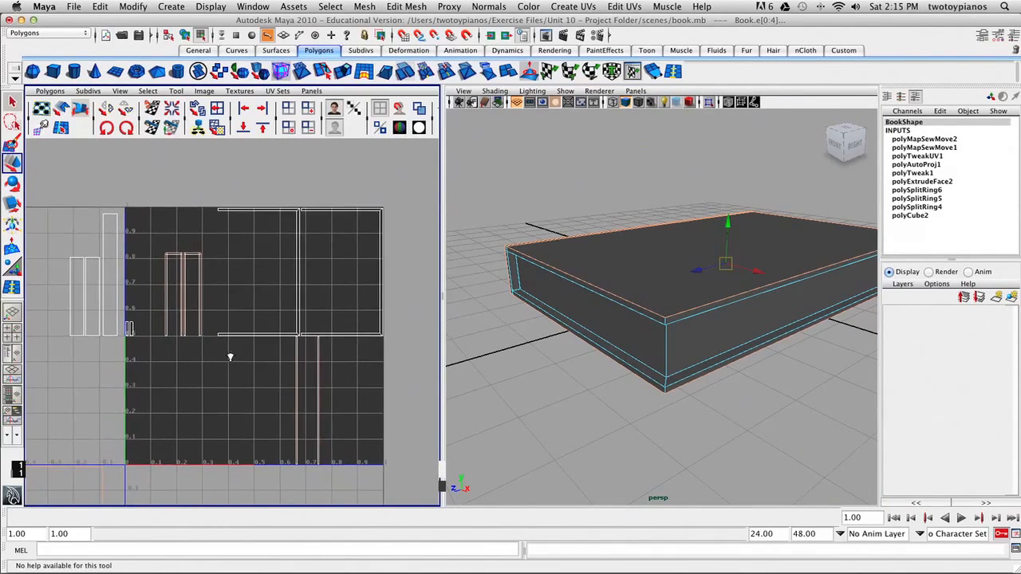
middle_click_drag(243, 354, 308, 245, "alt")
middle_click_drag(313, 169, 362, 127, "alt")
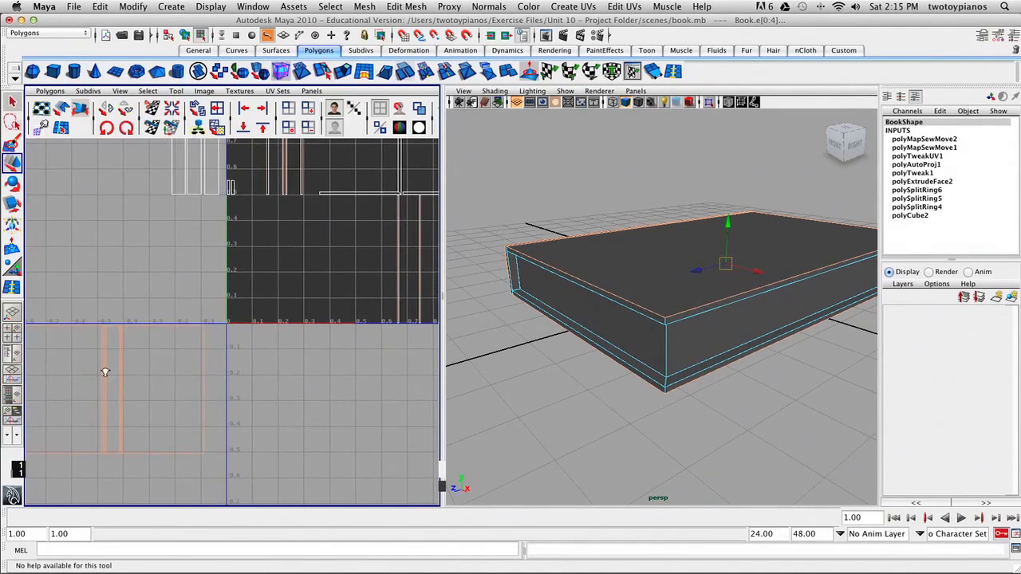
right_click_drag(106, 373, 192, 337, "alt")
Select the upper short edge of the top cover in the joined shell and locate its matching strip in the layout.
middle_click_drag(231, 328, 296, 359, "alt")
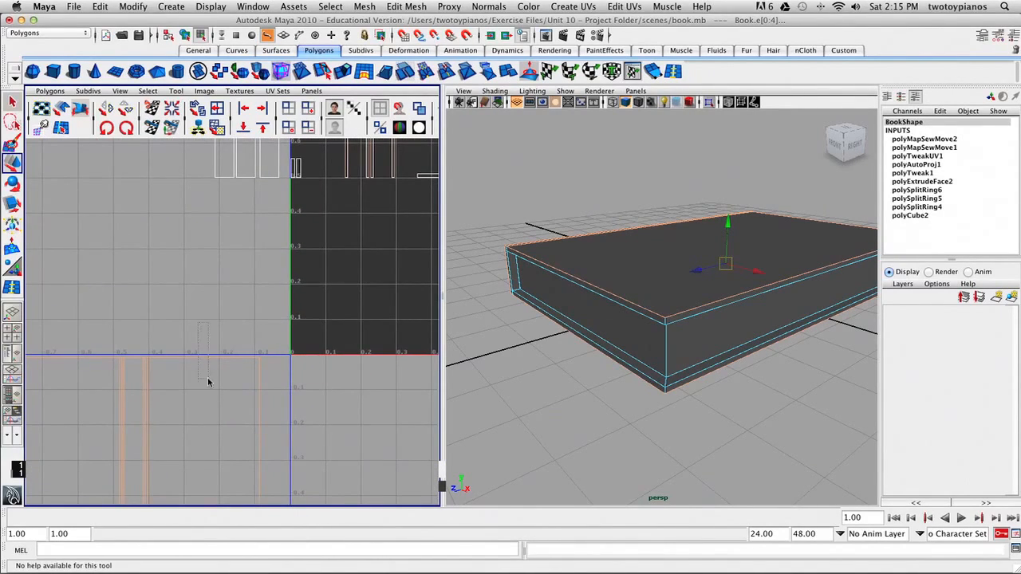
left_click_drag(208, 379, 214, 406)
middle_click_drag(284, 291, 209, 452, "alt")
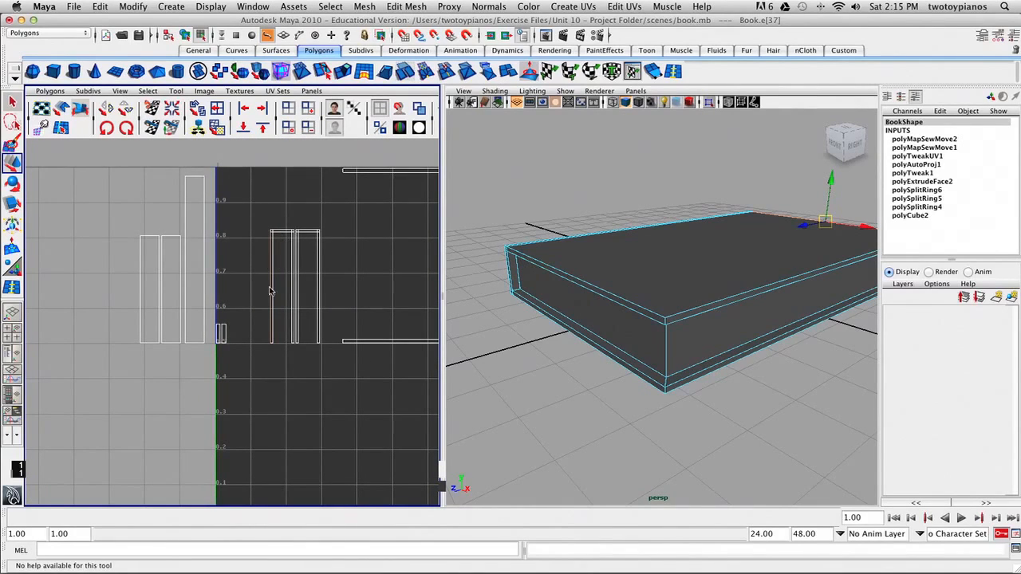
Select the top cover's outer long edge opposite the spine, and move and sew its matching narrow strip to the joined shell.
middle_click_drag(283, 283, 345, 102, "alt")
left_click_drag(220, 385, 293, 424)
middle_click_drag(341, 196, 117, 277, "alt")
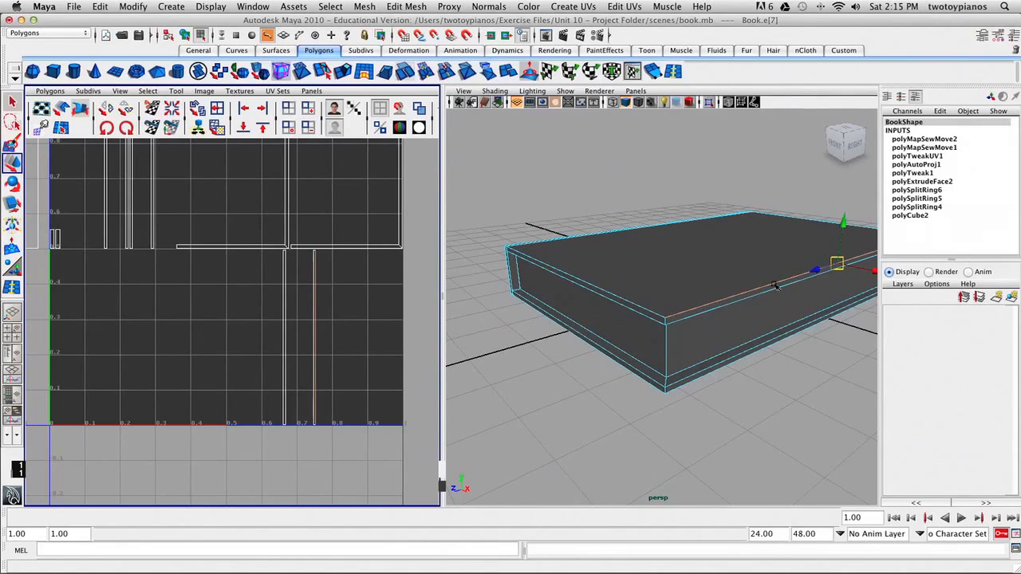
middle_click_drag(177, 322, 276, 192, "alt")
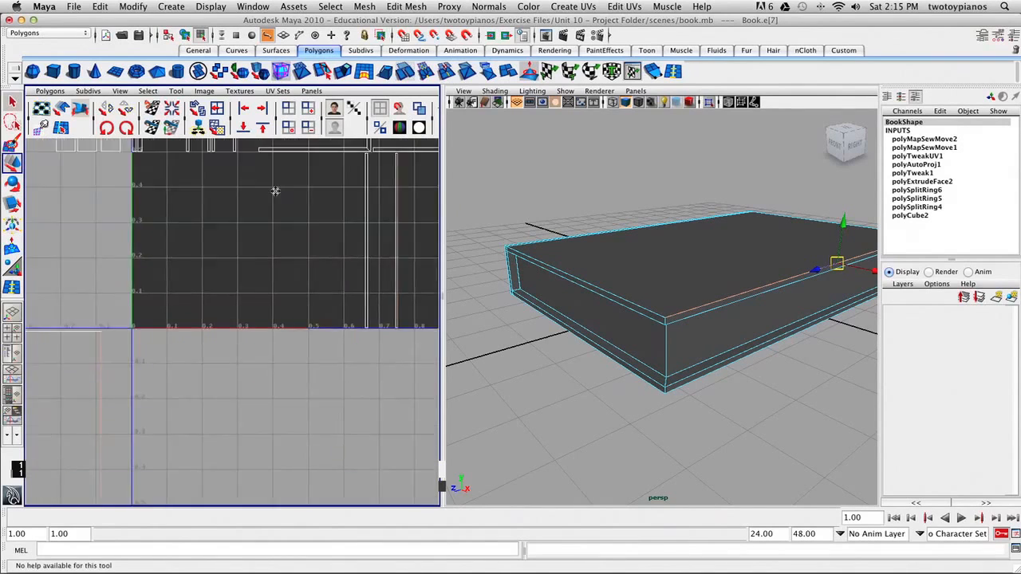
right_click_drag(259, 196, 174, 251, "alt")
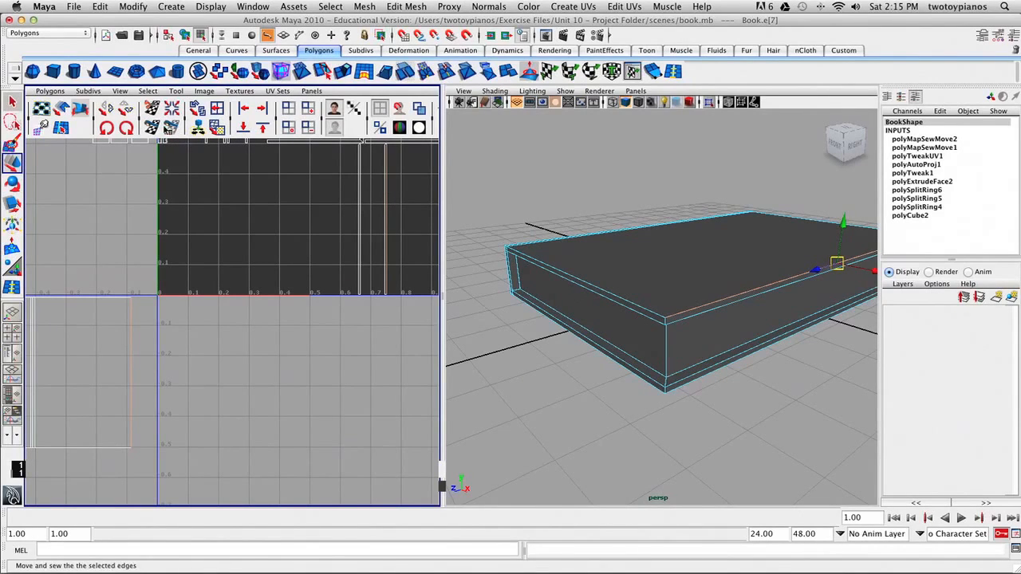
left_click(170, 129)
Select the bottom cover's outer long edge opposite the spine, and move and sew its matching narrow strip to the joined shell.
middle_click_drag(255, 261, 447, 225, "alt")
left_click(104, 339)
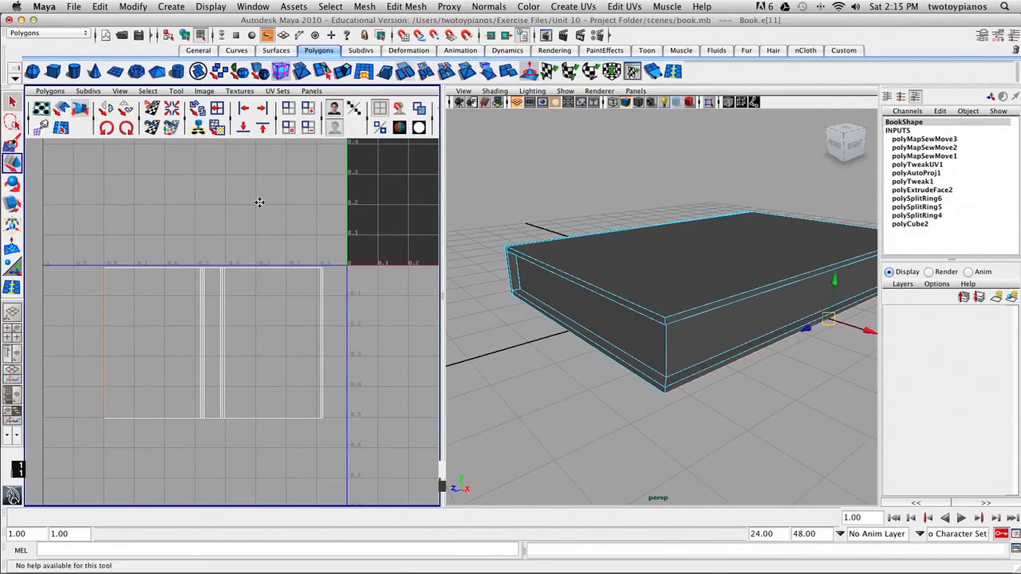
middle_click_drag(357, 175, 155, 283, "alt")
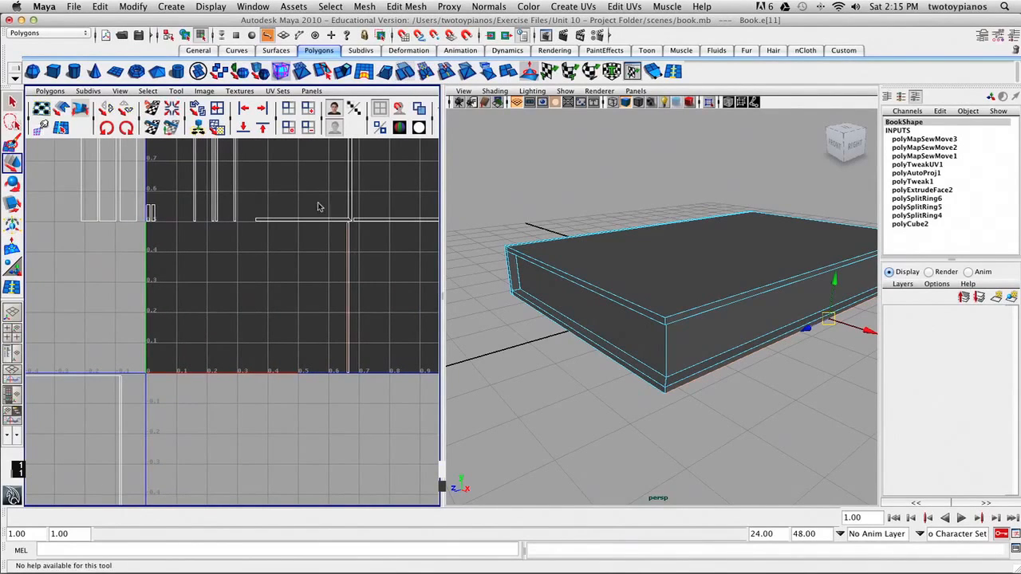
middle_click_drag(194, 229, 257, 199, "alt")
right_click_drag(258, 199, 82, 233, "alt")
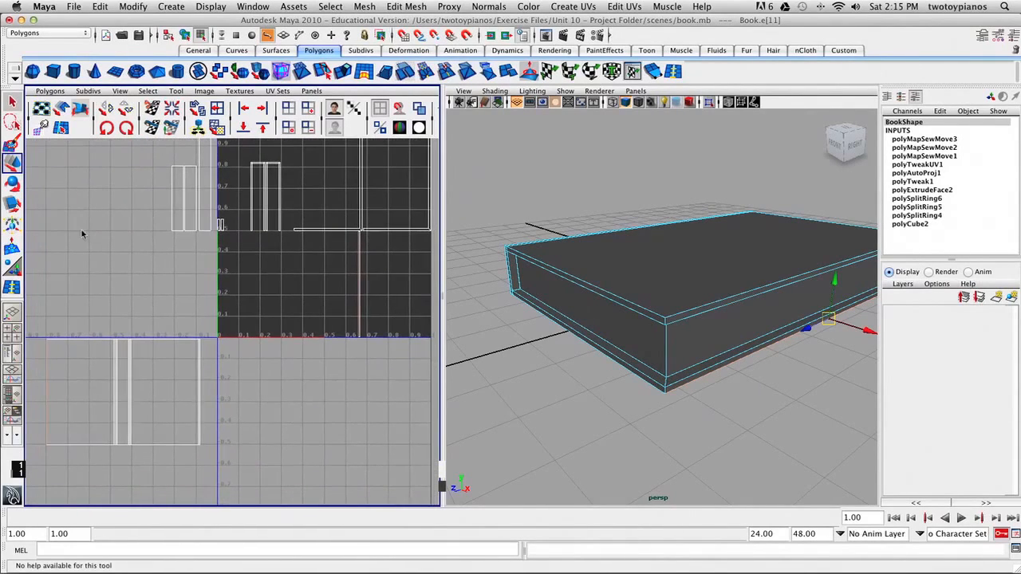
left_click(170, 129)
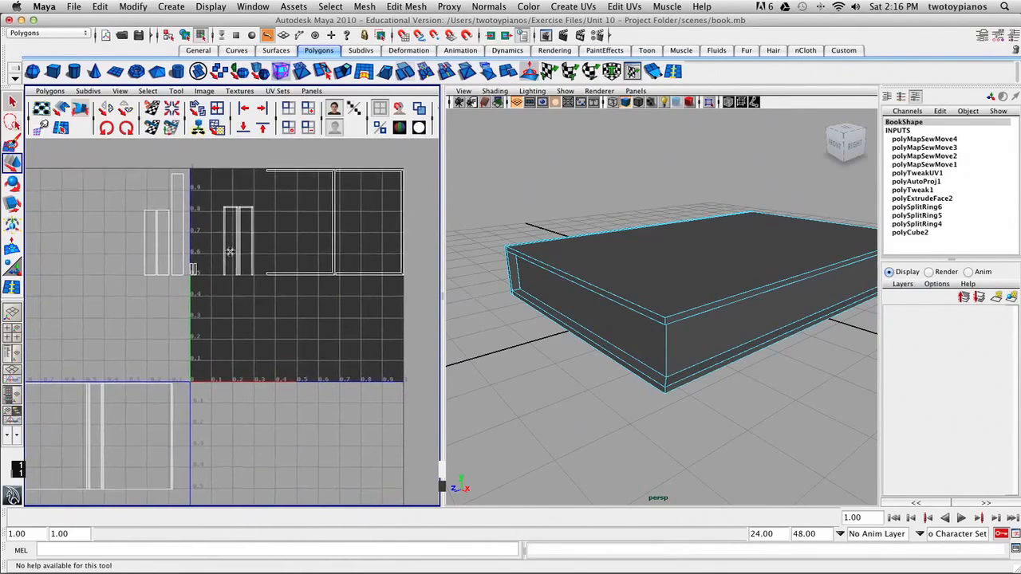
Select the UVs of the joined cover shell and move it so it straddles the lower edge of the texture square.
middle_click_drag(227, 258, 257, 201, "alt")
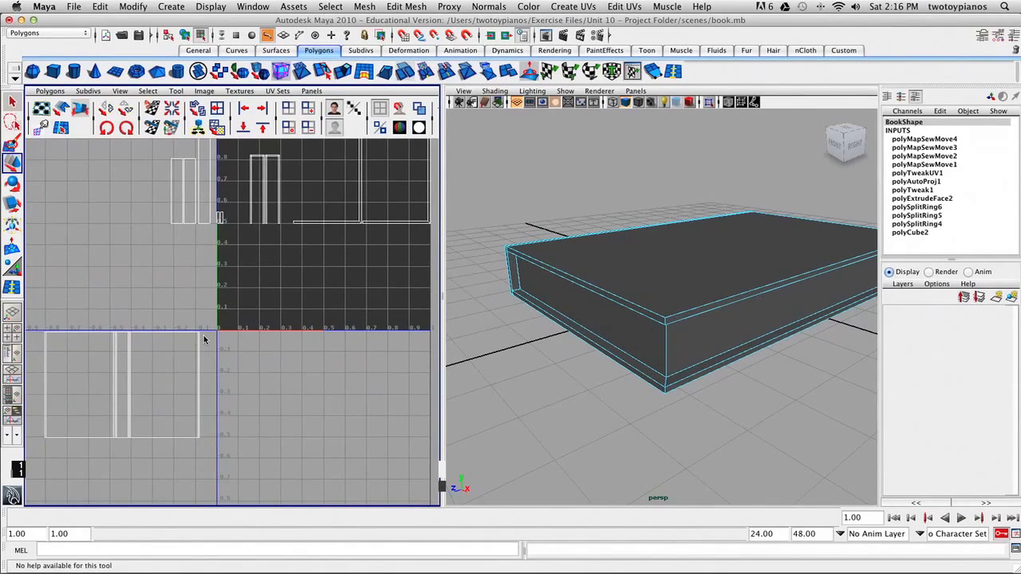
right_click_drag(199, 341, 236, 335)
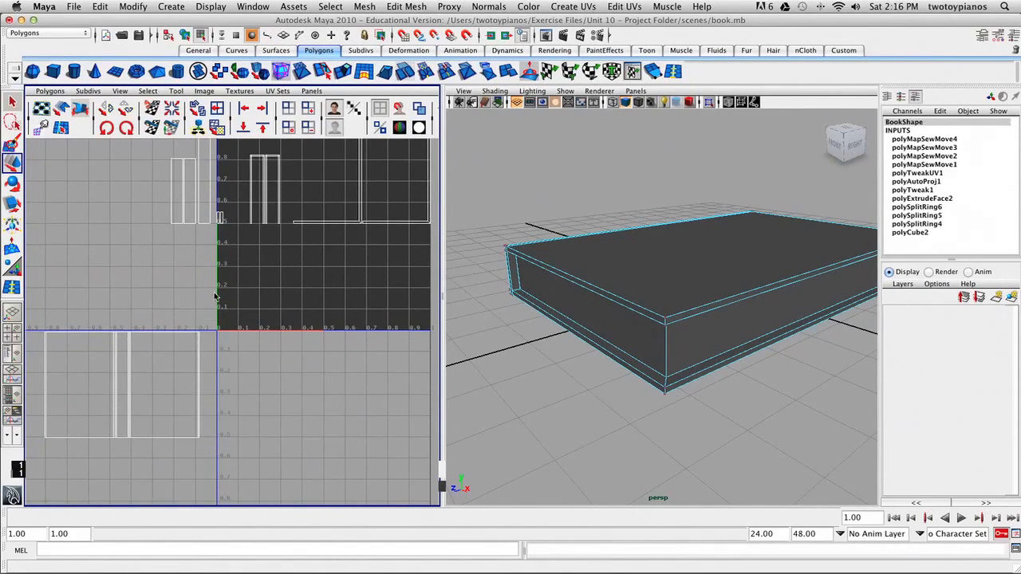
left_click_drag(215, 292, 111, 493)
key("w")
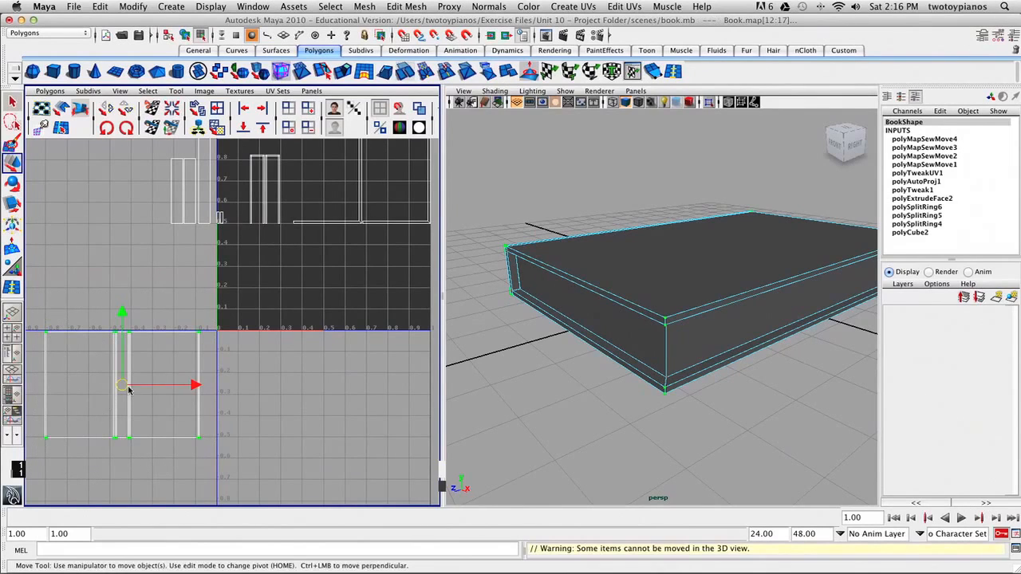
left_click_drag(130, 388, 325, 333)
middle_click_drag(325, 333, 262, 382, "alt")
right_click_drag(261, 382, 277, 355, "alt")
middle_click_drag(270, 334, 270, 329, "alt")
left_click(298, 309)
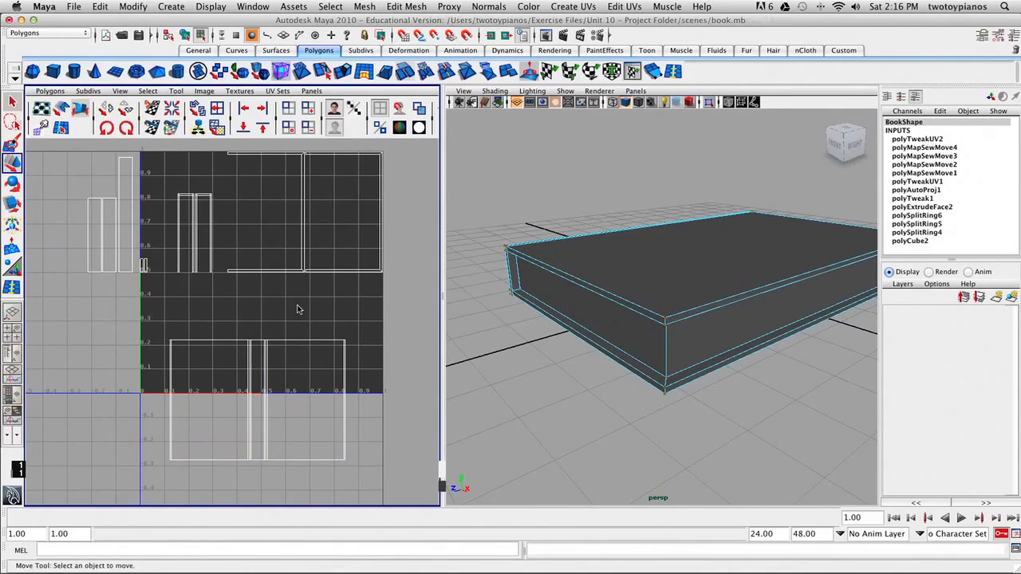
Select edges on the horizontal and vertical narrow strips in the texture square and check where they lie on the book model.
right_click_drag(185, 278, 216, 285, "alt")
middle_click_drag(241, 246, 231, 275, "alt")
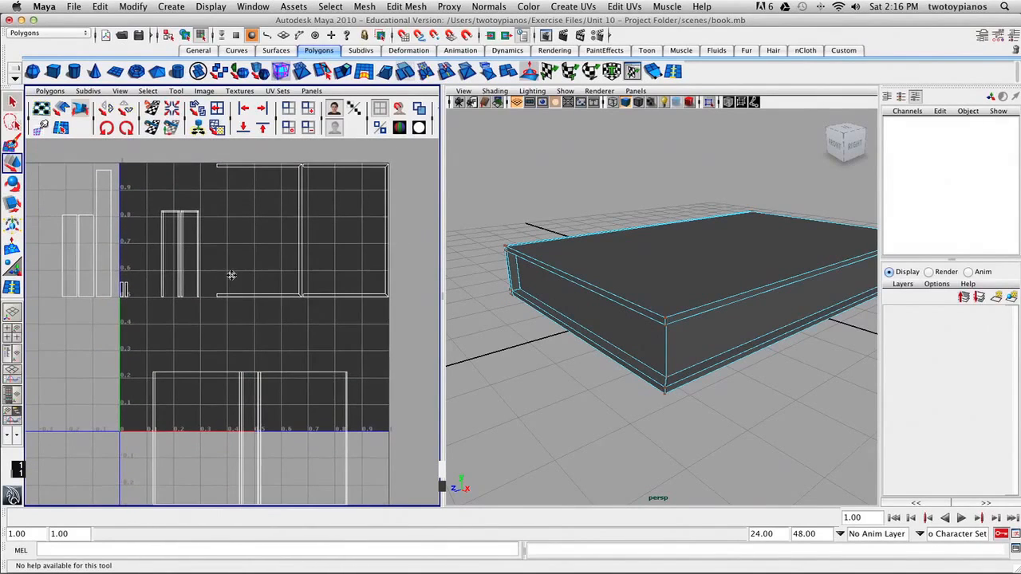
right_click_drag(204, 276, 262, 272, "alt")
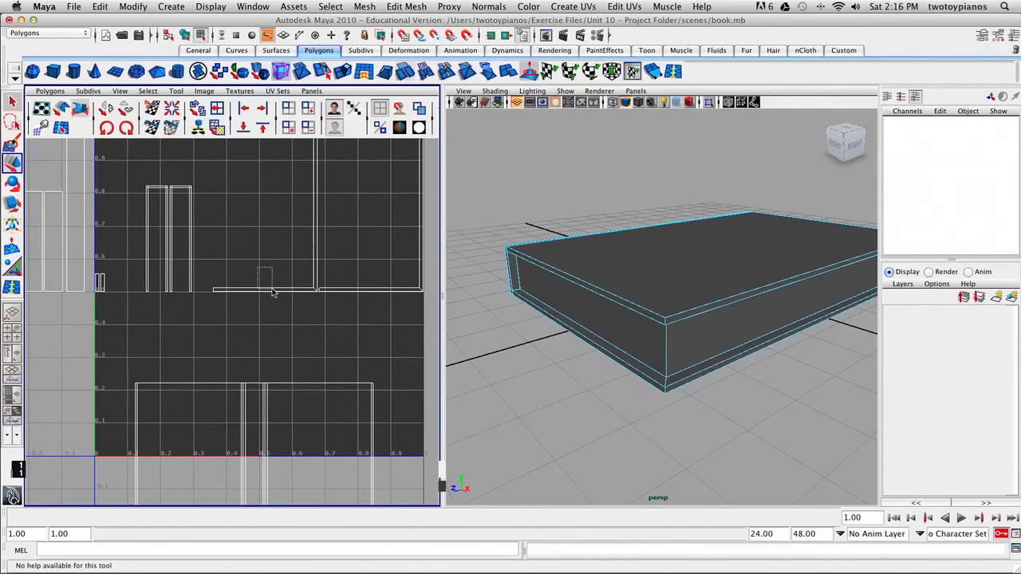
key("w")
left_click(275, 290)
middle_click_drag(320, 359, 321, 390, "alt")
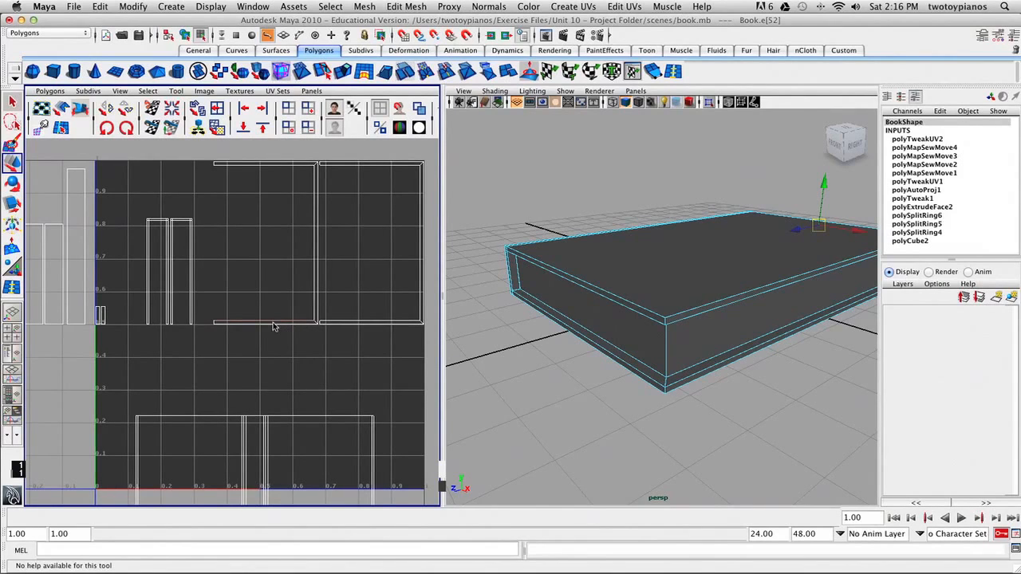
middle_click_drag(330, 284, 281, 370, "alt")
left_click(102, 262)
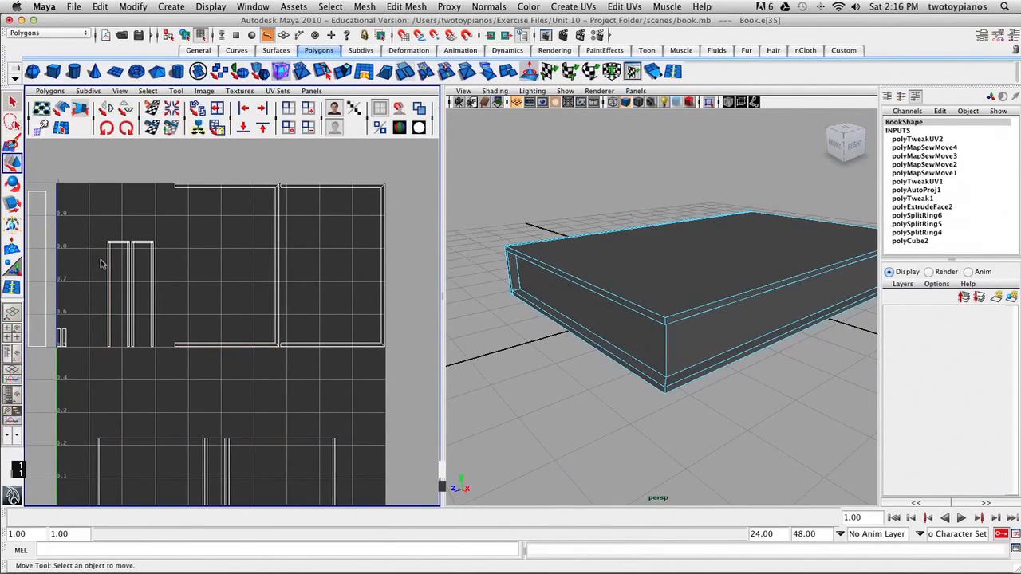
left_click(278, 266)
right_click_drag(278, 266, 236, 298, "alt")
mouse_move(236, 298)
middle_mouse_down("alt")
mouse_move(247, 168)
mouse_move(250, 292)
middle_mouse_up("alt")
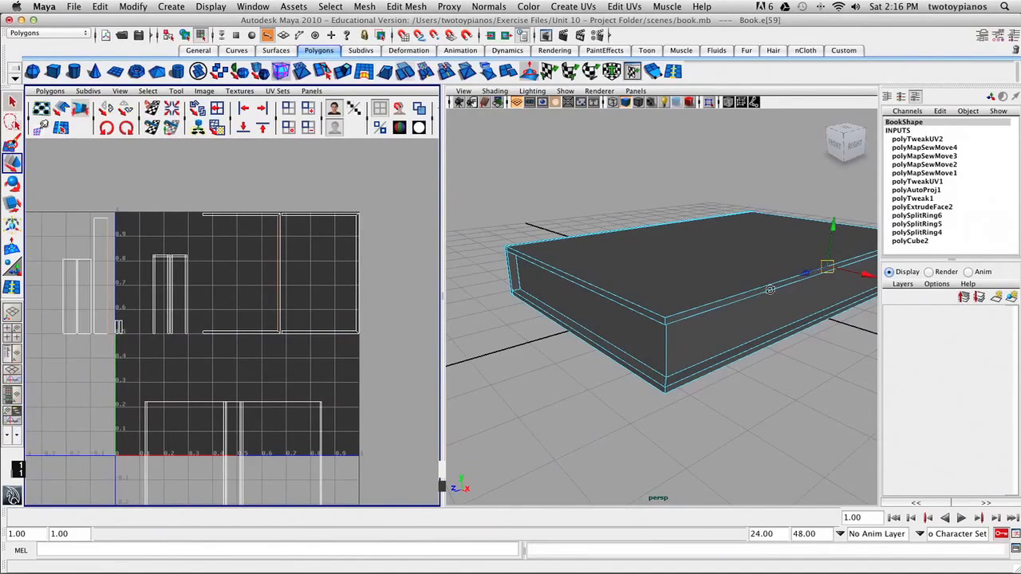
left_click_drag(770, 289, 798, 274, "alt")
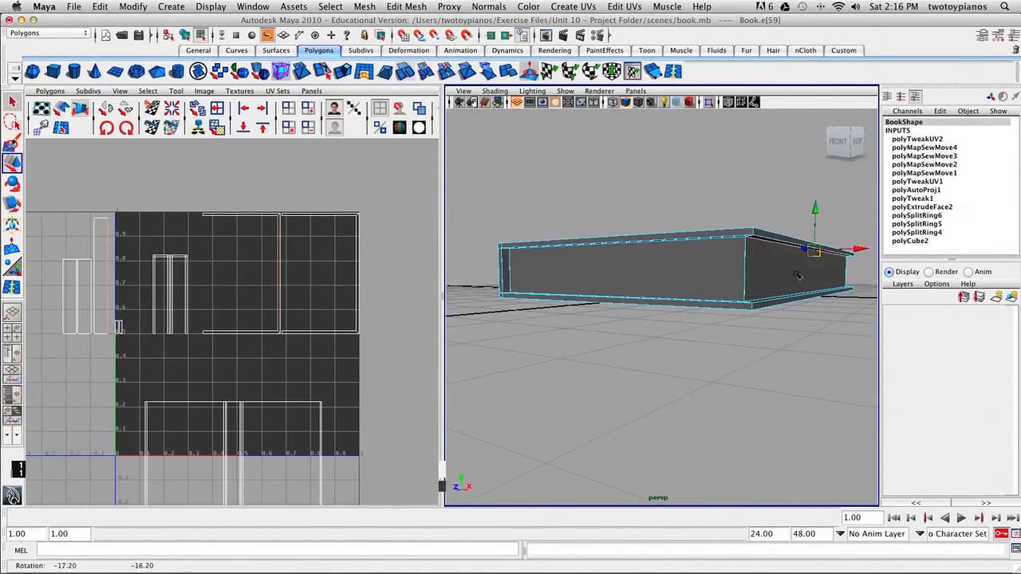
Select the spine's upper short edge in the joined shell and locate its matching end piece among the narrow U-shaped strips.
middle_click_drag(218, 303, 244, 201, "alt")
right_click_drag(189, 208, 308, 212, "alt")
middle_click_drag(278, 199, 262, 220, "alt")
right_click_drag(196, 253, 296, 283, "alt")
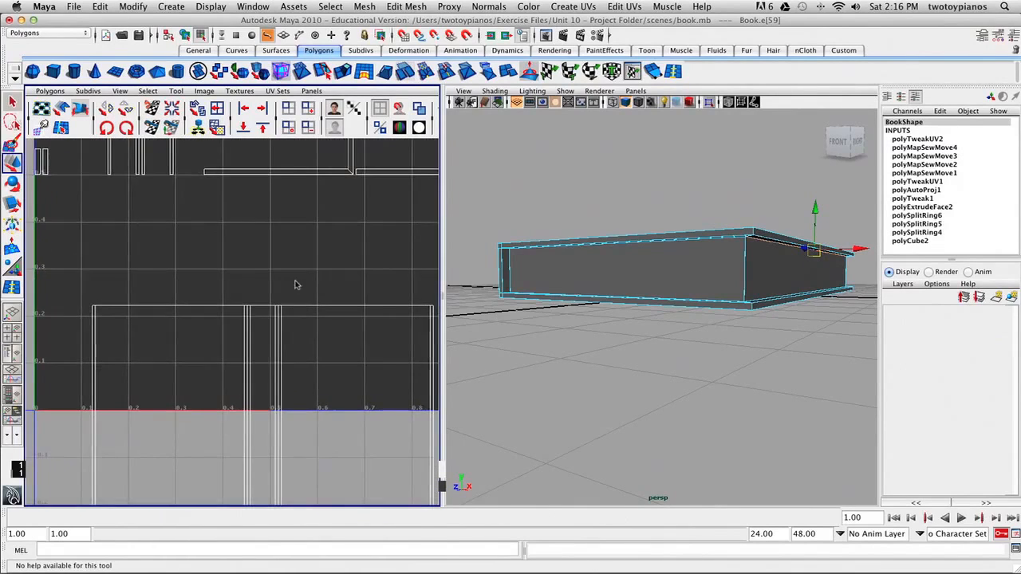
middle_click_drag(258, 237, 241, 354, "alt")
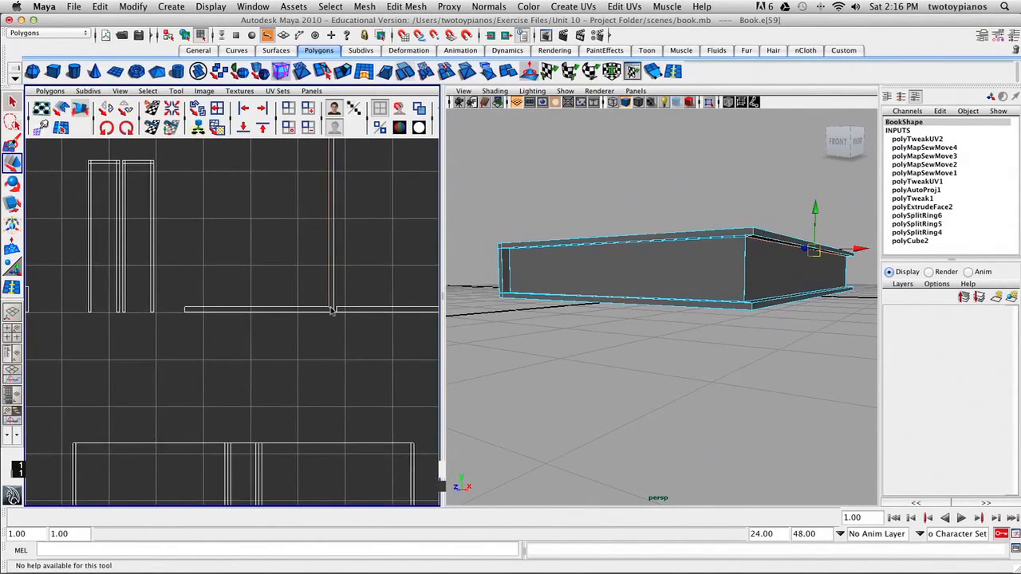
middle_click_drag(258, 297, 295, 276, "alt")
left_click_drag(281, 411, 283, 432)
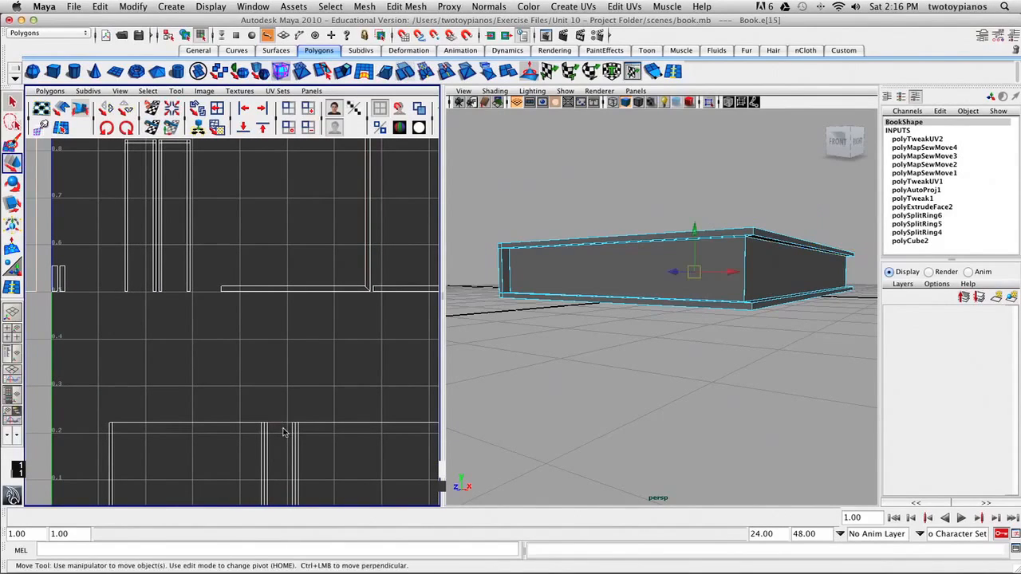
right_click_drag(276, 311, 229, 295, "alt")
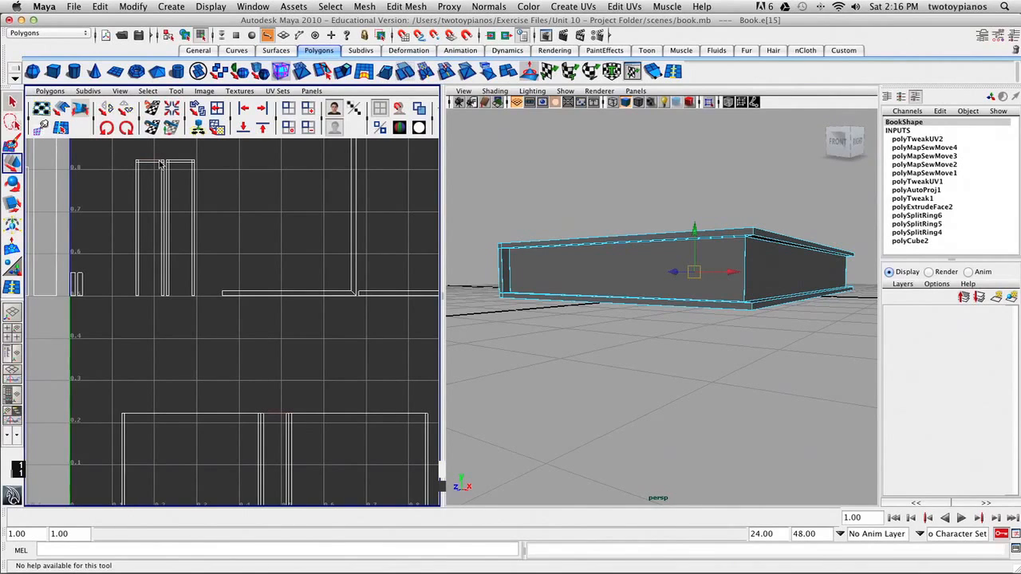
middle_click_drag(127, 159, 183, 291, "alt")
right_click_drag(145, 282, 435, 270, "alt")
right_click_drag(185, 264, 313, 260, "alt")
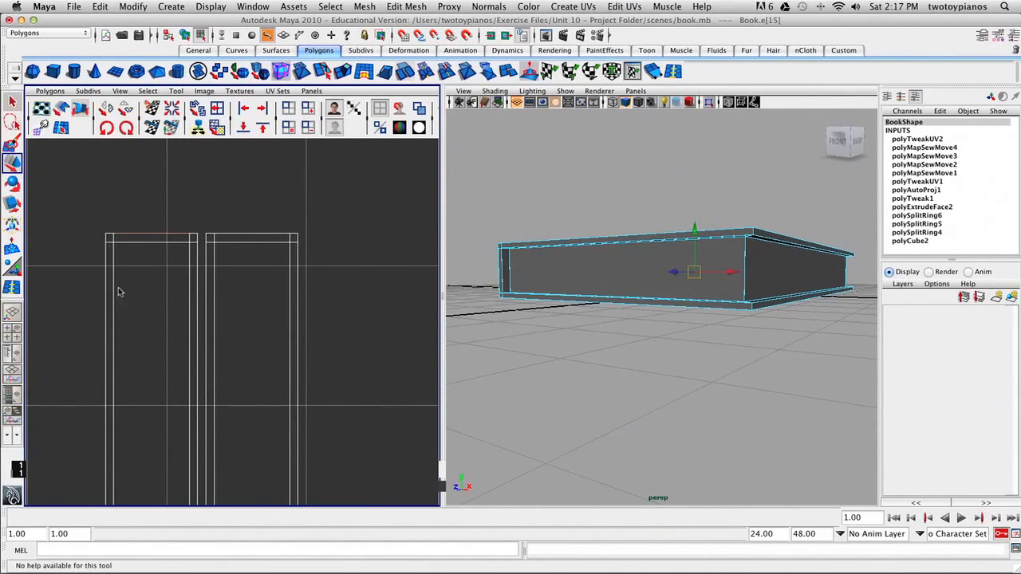
right_click_drag(123, 275, 143, 260, "alt")
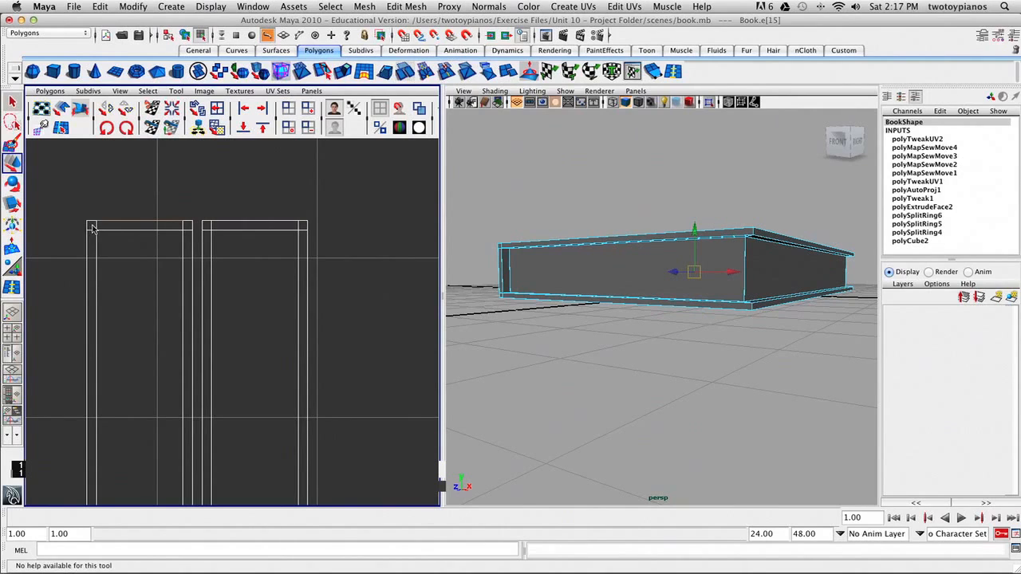
Cut the UVs along the two short edges separating the left U-shaped strip's end piece from its corner pieces.
left_click(186, 227)
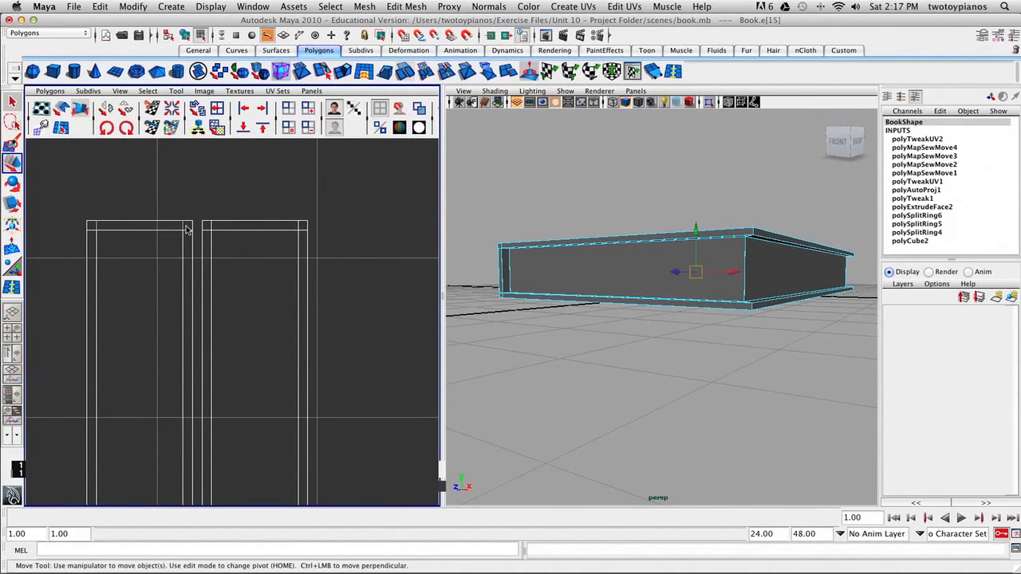
left_click(198, 229)
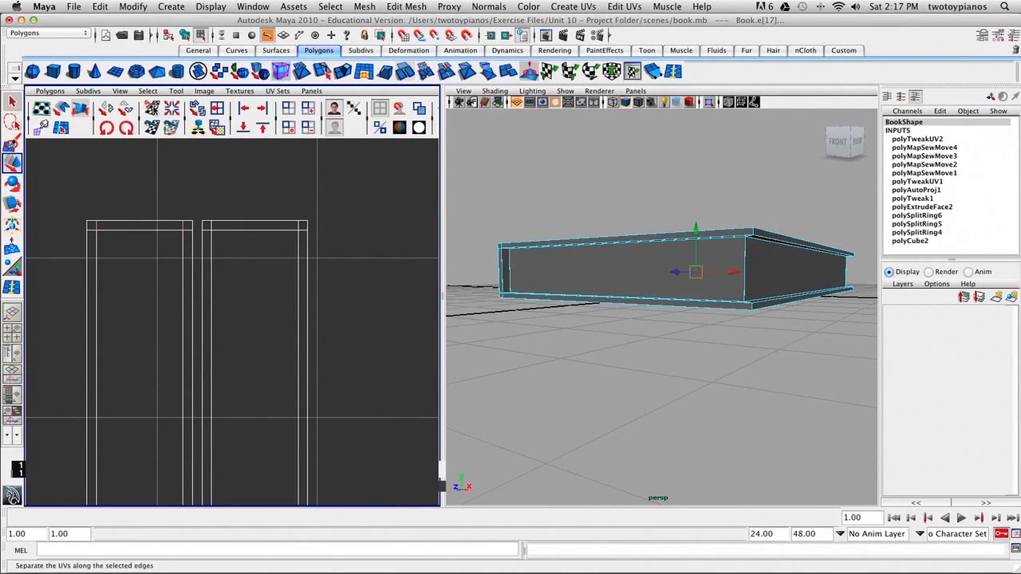
left_click(152, 109)
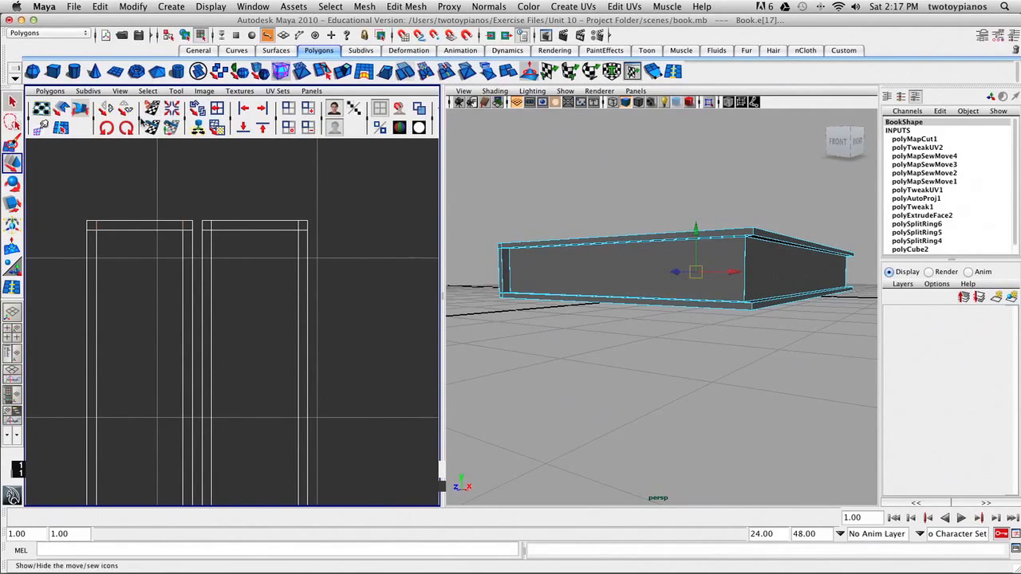
Select the spine's upper short edge, and move and sew the detached end piece to the joined shell.
right_click_drag(321, 246, 139, 259, "alt")
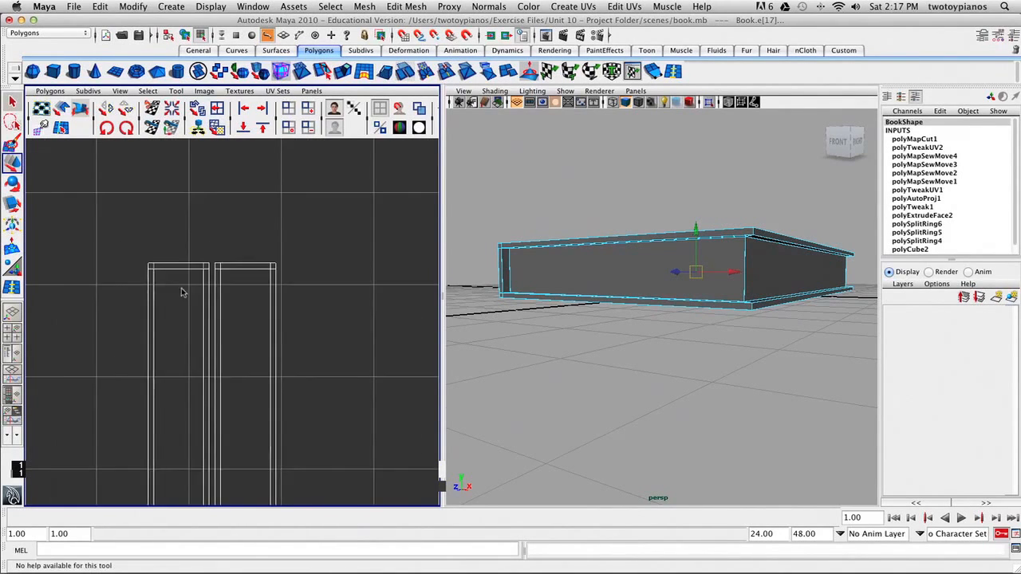
middle_click_drag(204, 310, 179, 199, "alt")
right_click_drag(275, 292, 115, 293, "alt")
middle_click_drag(279, 294, 254, 234, "alt")
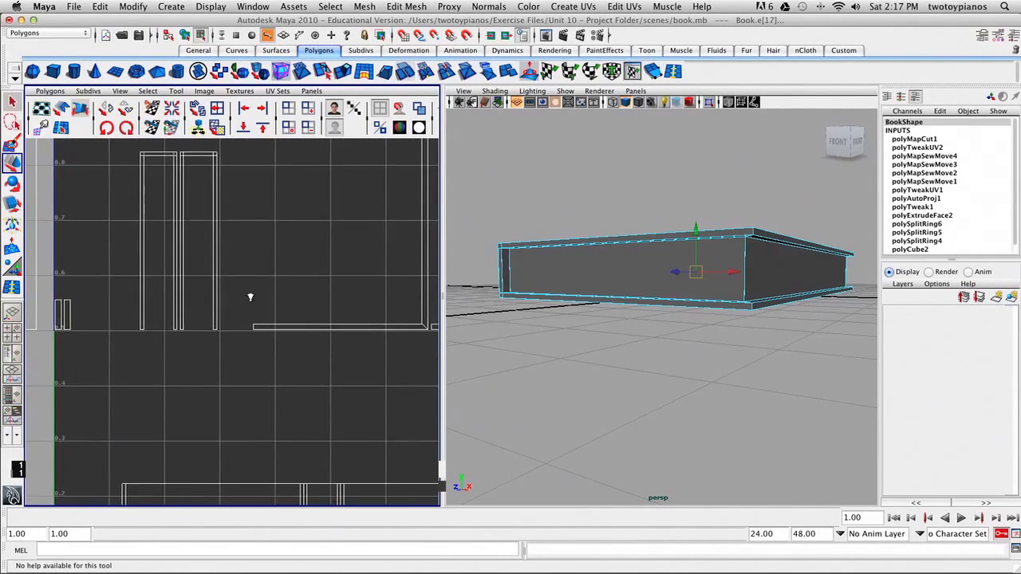
right_click_drag(251, 298, 194, 298, "alt")
key("w")
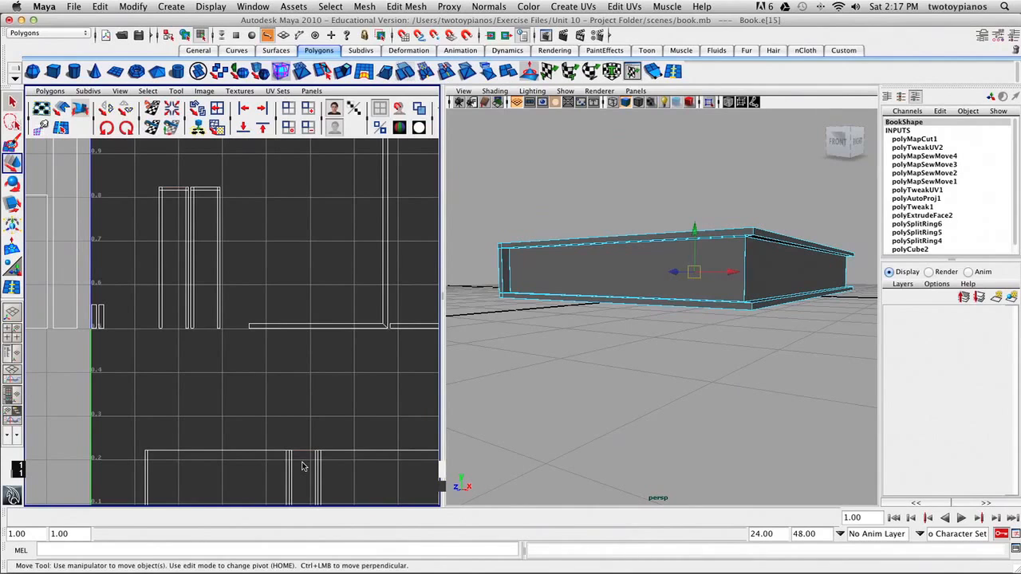
left_click(172, 130)
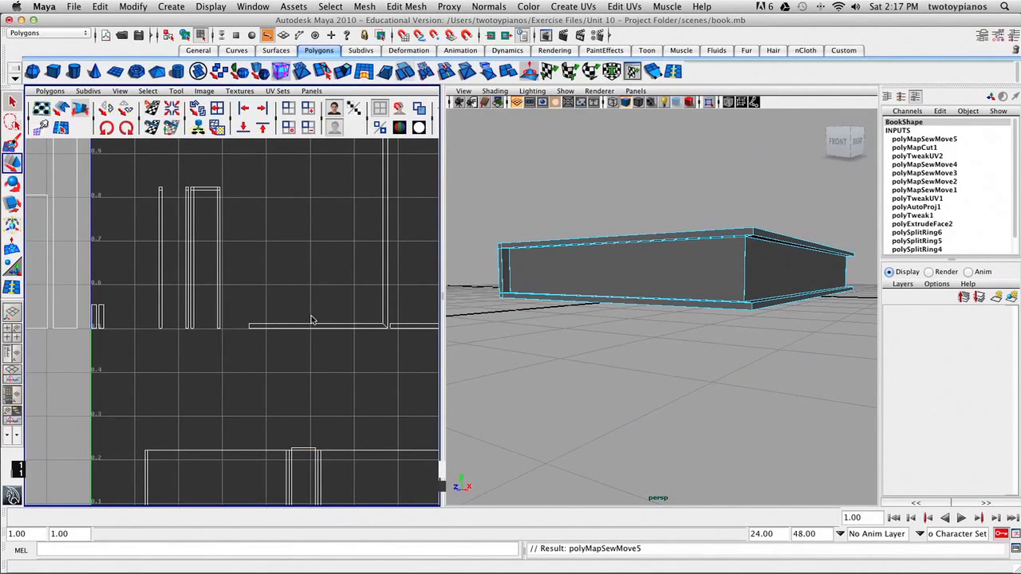
Cut the UVs along the two short edges separating the remaining U-shaped strip's end piece from its corner pieces.
right_click_drag(150, 185, 319, 201, "alt")
middle_click_drag(254, 209, 253, 374, "alt")
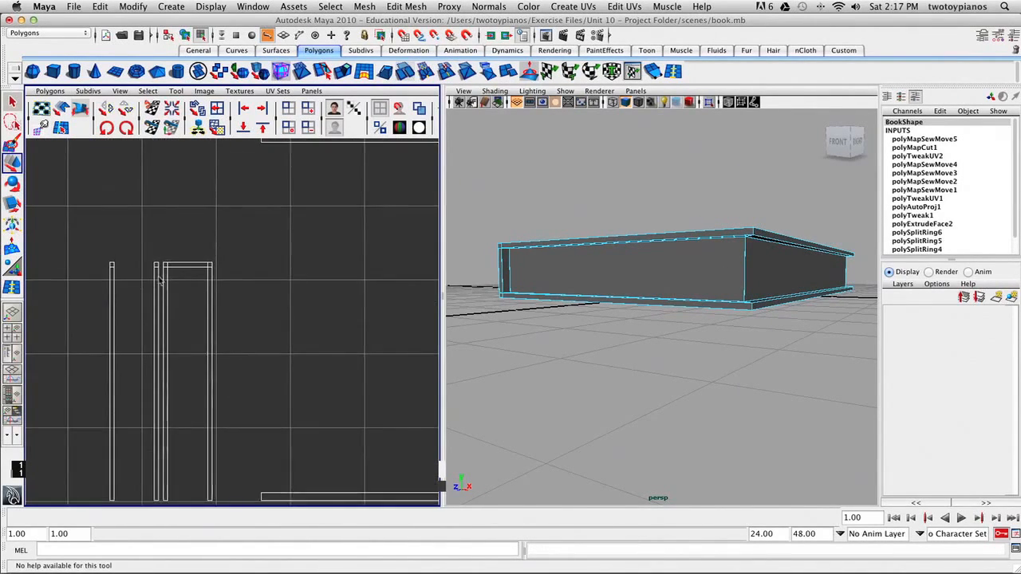
right_click_drag(160, 278, 379, 303, "alt")
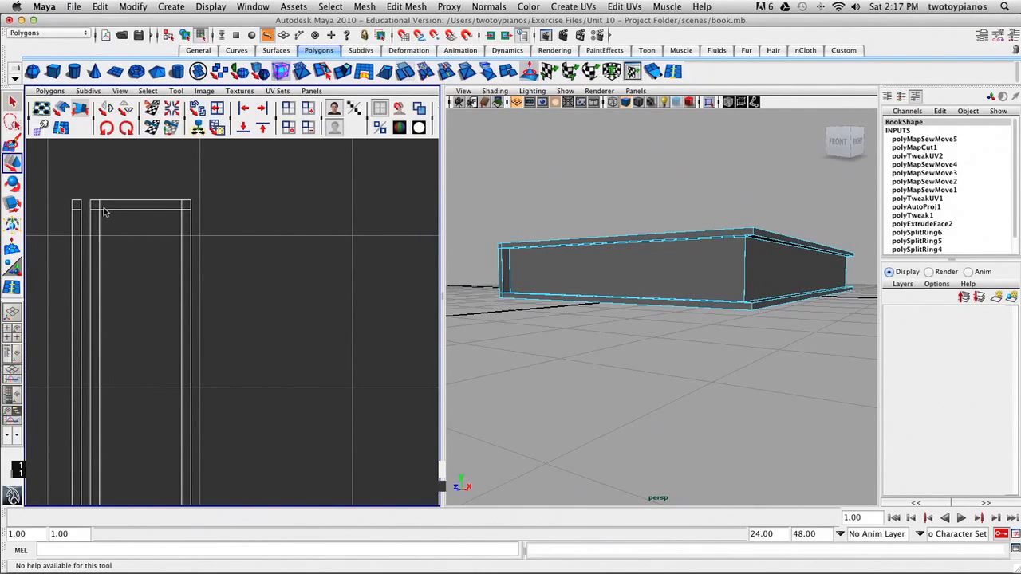
left_click_drag(110, 209, 193, 217)
key("f")
middle_click_drag(221, 213, 312, 358, "alt")
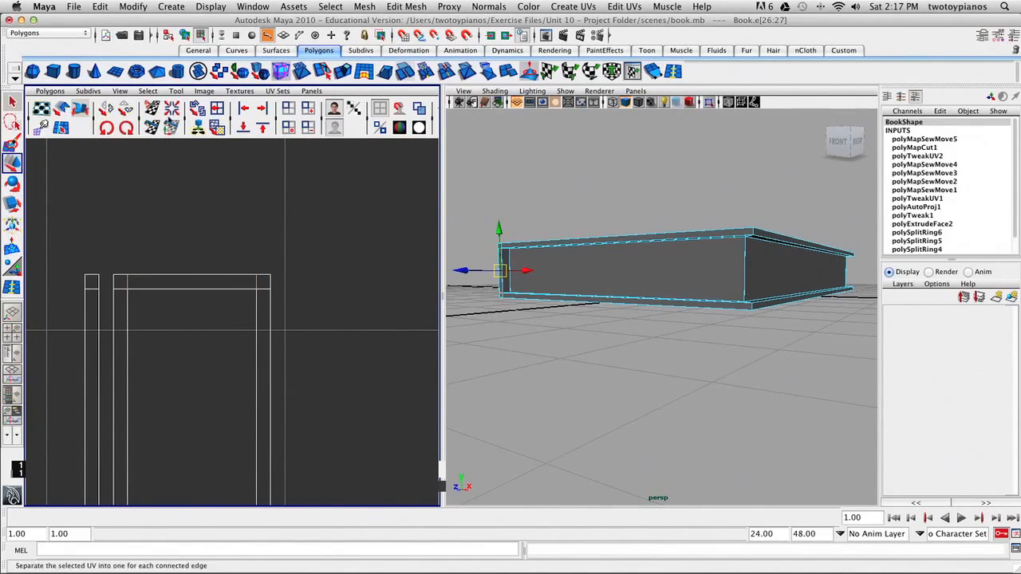
left_click(153, 109)
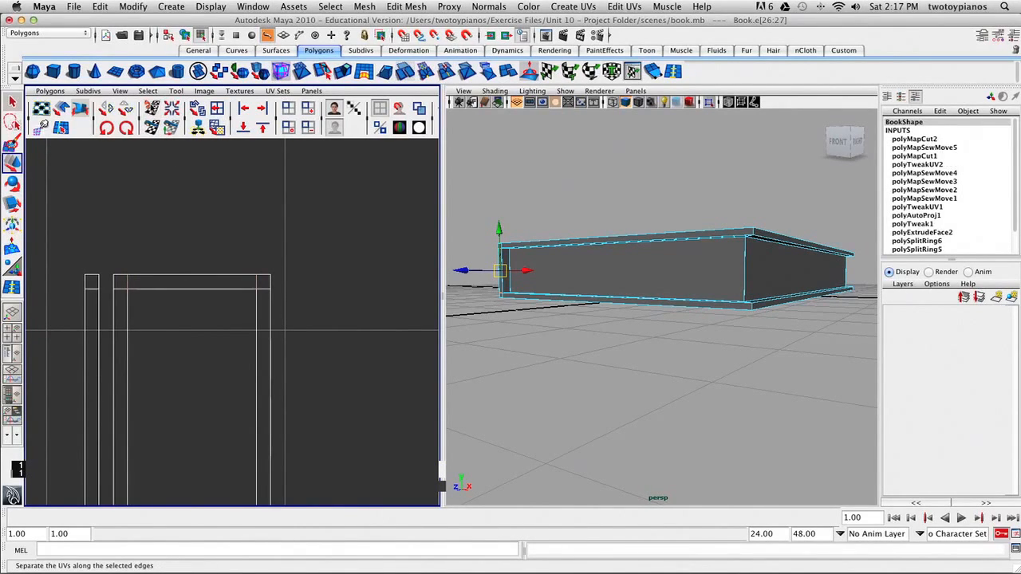
Select the spine's lower short edge, and move and sew its matching detached end piece to the joined shell.
right_click_drag(359, 295, 125, 302, "alt")
right_click_drag(311, 303, 254, 301, "alt")
middle_click_drag(257, 303, 243, 204, "alt")
right_click_drag(312, 294, 176, 275, "alt")
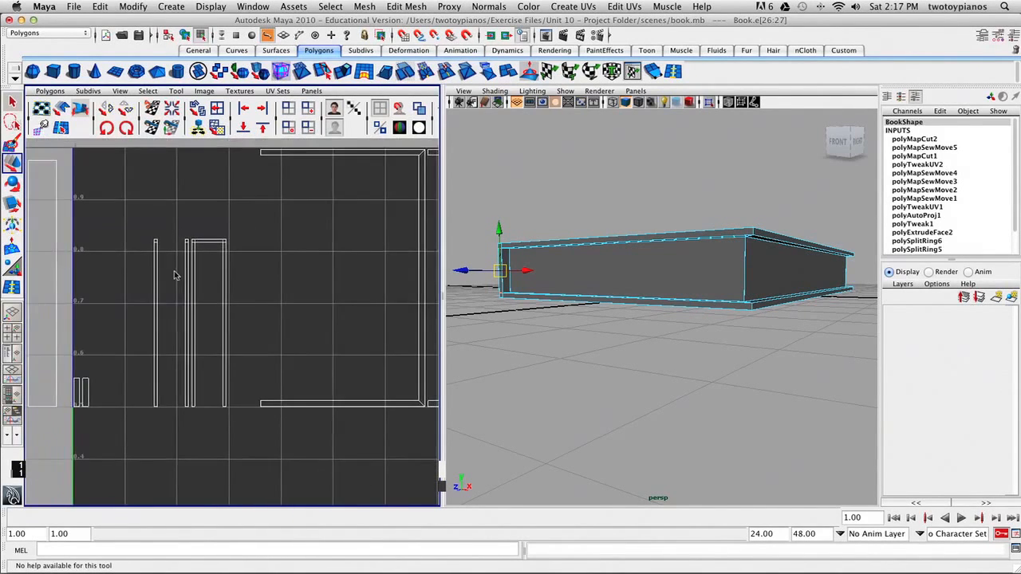
middle_click_drag(280, 285, 256, 237, "alt")
right_click_drag(270, 296, 247, 276, "alt")
middle_click_drag(246, 276, 233, 242, "alt")
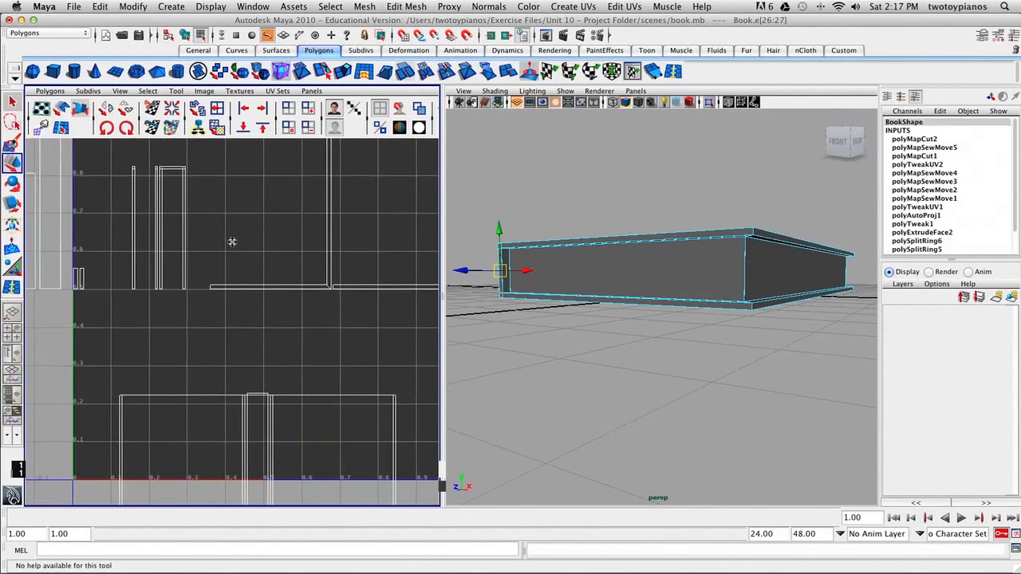
middle_click_drag(257, 343, 258, 213, "alt")
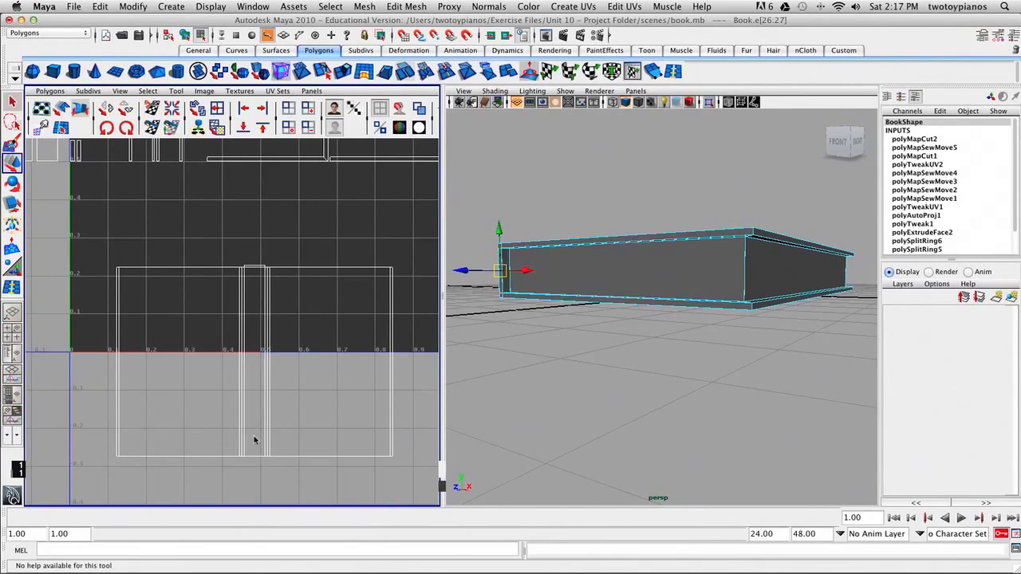
left_click_drag(261, 486, 252, 439)
middle_click_drag(254, 291, 233, 216, "alt")
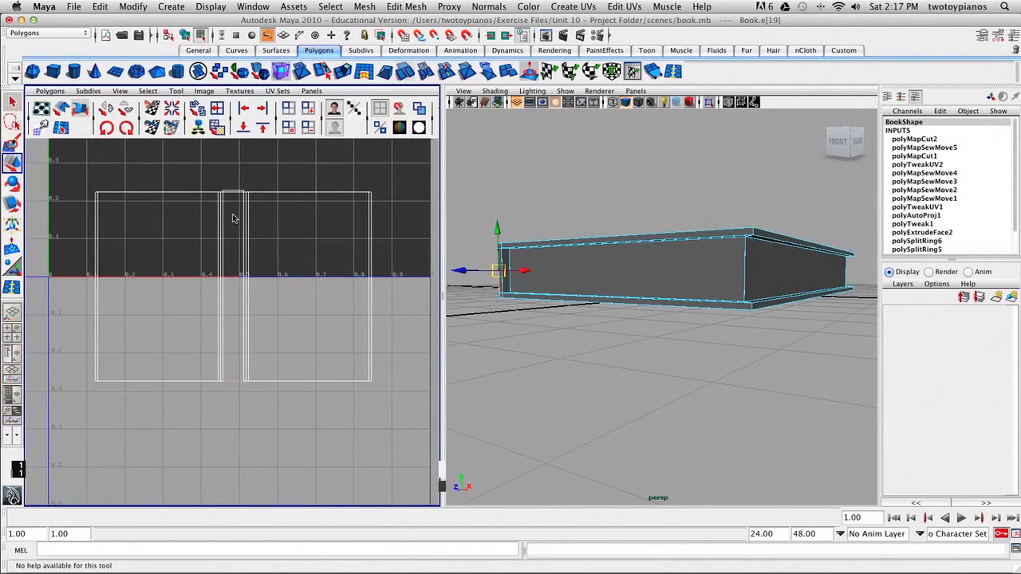
right_click_drag(233, 218, 476, 343, "alt")
middle_click_drag(206, 367, 224, 228, "alt")
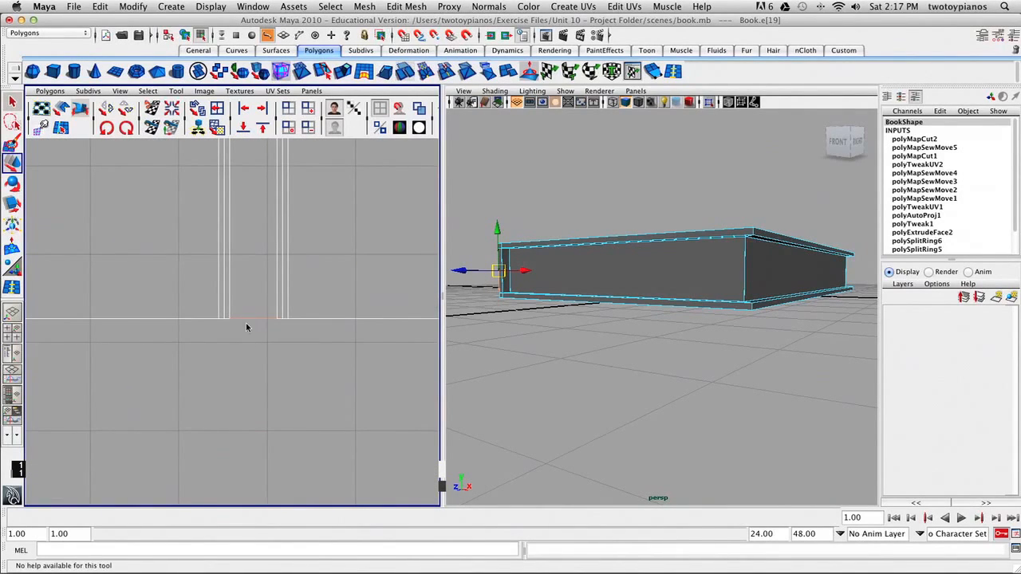
right_click_drag(326, 254, 60, 165, "alt")
middle_click_drag(222, 180, 216, 325, "alt")
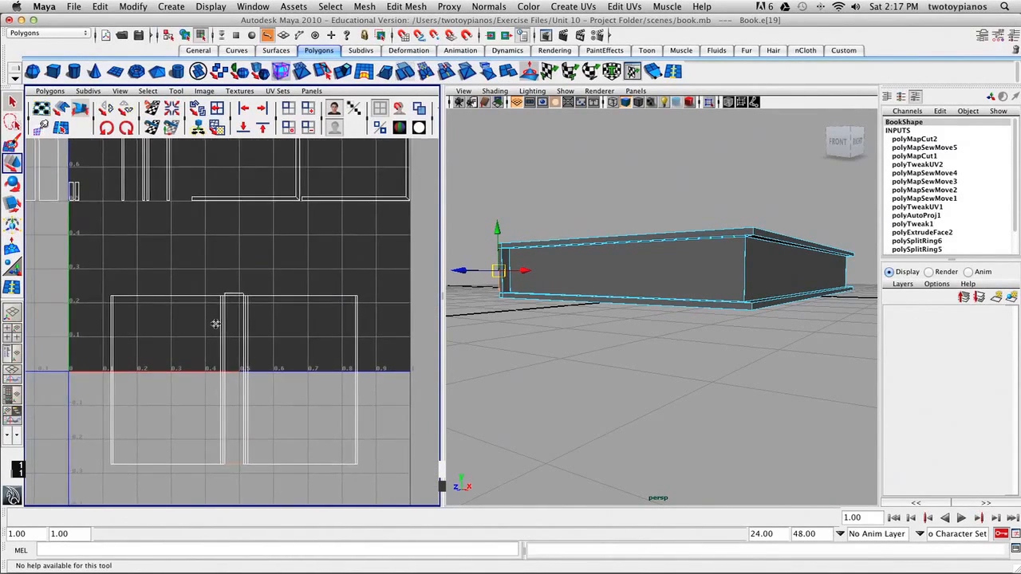
right_click_drag(216, 324, 81, 248, "alt")
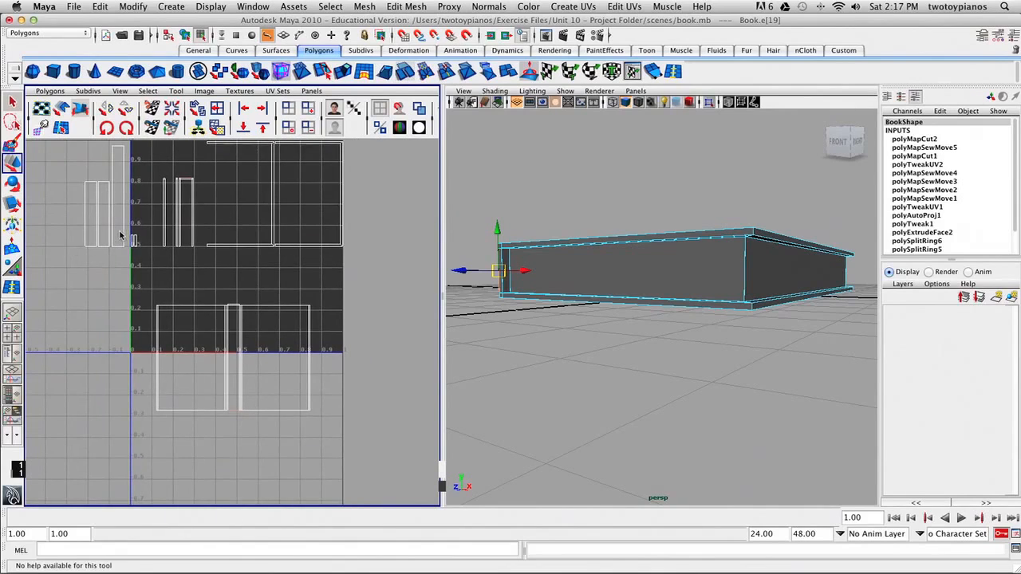
left_click(171, 131)
right_click_drag(271, 307, 358, 388, "alt")
middle_click_drag(231, 318, 234, 345, "alt")
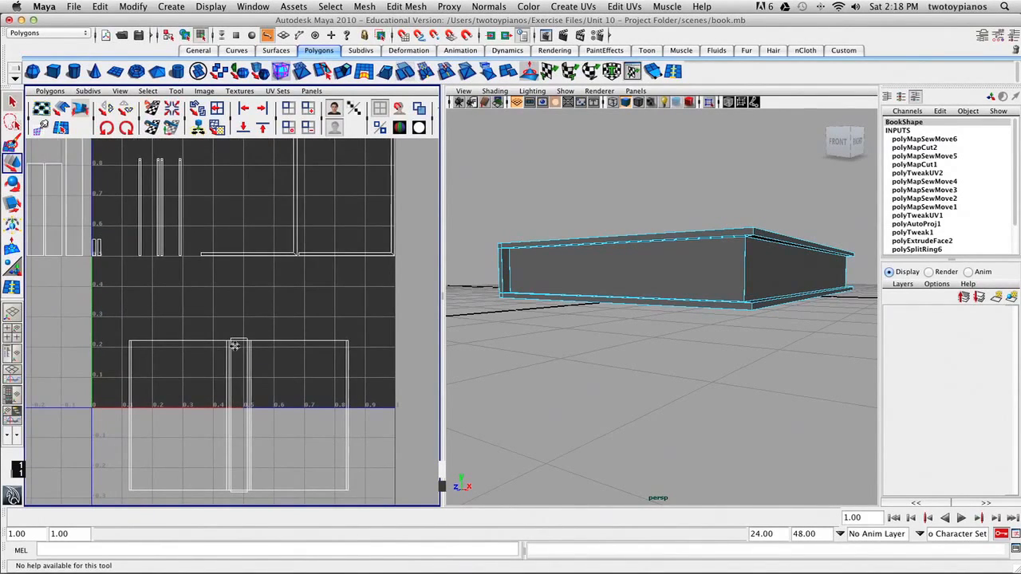
Select the left cover's upper edge, and move and sew its matching narrow strip to the joined cover shell.
right_click_drag(126, 266, 152, 269, "alt")
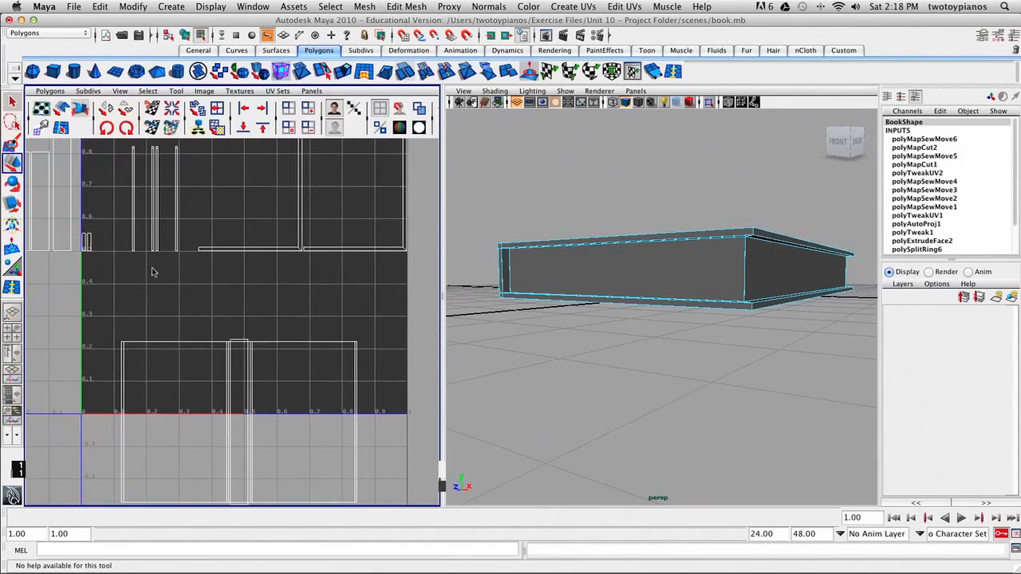
middle_click_drag(157, 269, 180, 295, "alt")
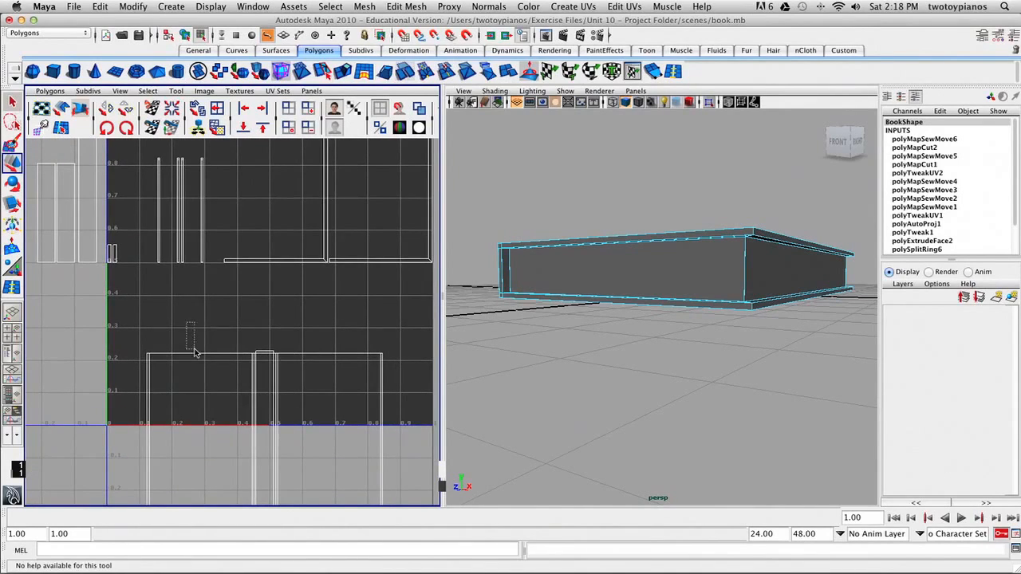
left_click_drag(194, 352, 206, 400)
key("w")
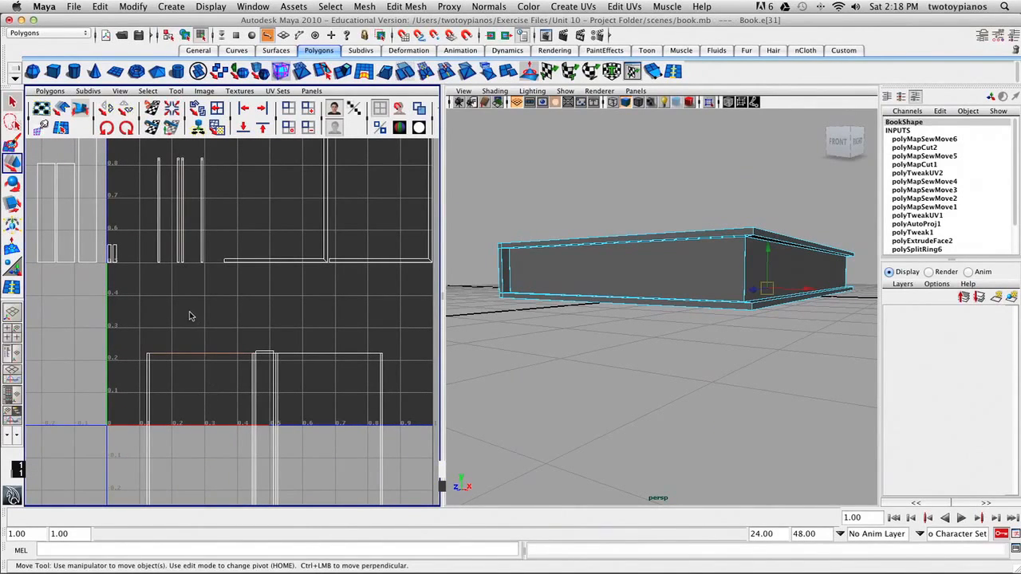
right_click_drag(189, 316, 244, 286, "alt")
middle_click_drag(189, 224, 192, 290, "alt")
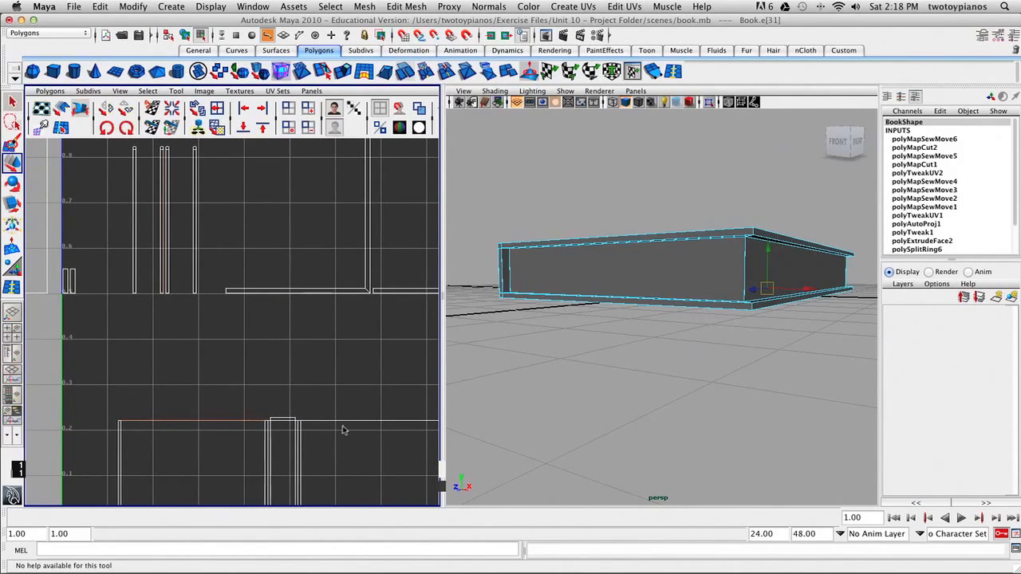
middle_click_drag(311, 408, 267, 332, "alt")
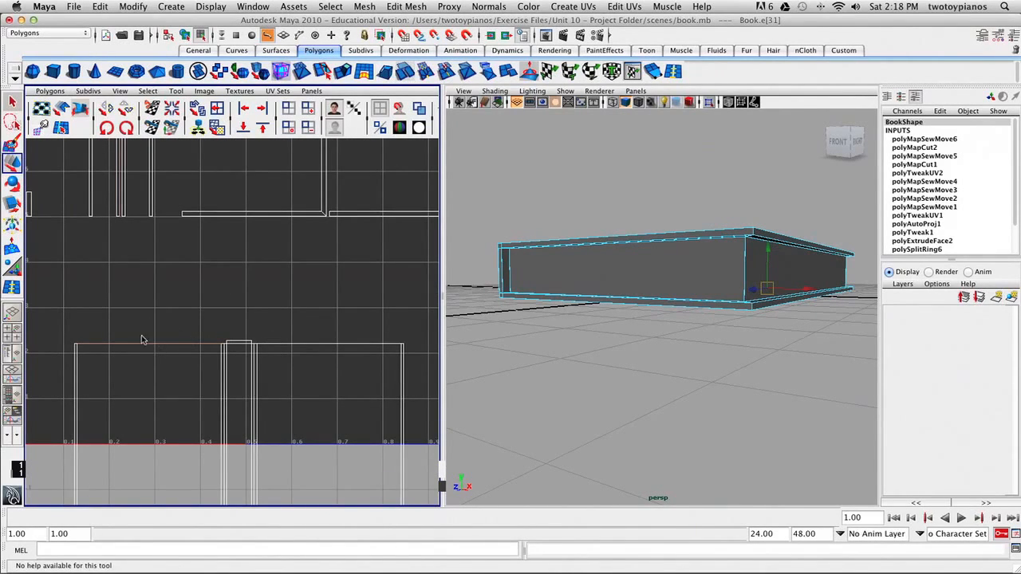
middle_click_drag(116, 146, 142, 195, "alt")
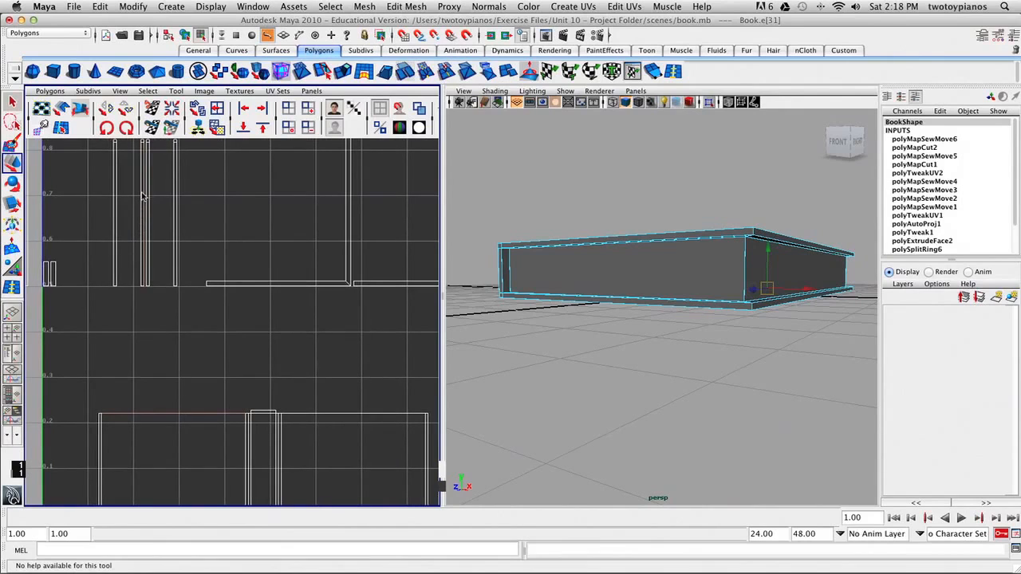
left_click(171, 128)
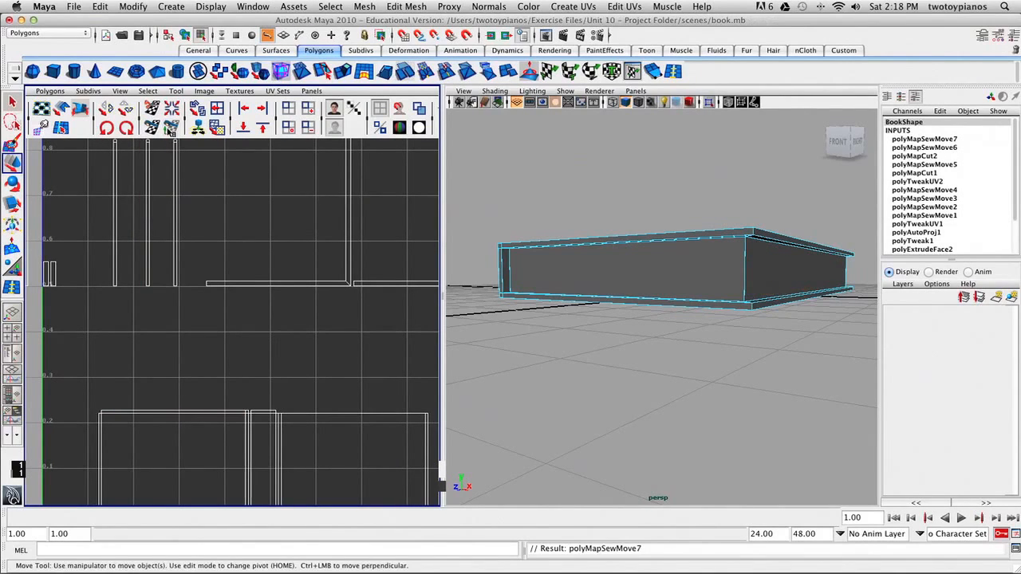
Select the right cover's upper edge, and move and sew its matching narrow strip to the joined cover shell.
middle_click_drag(213, 269, 253, 309, "alt")
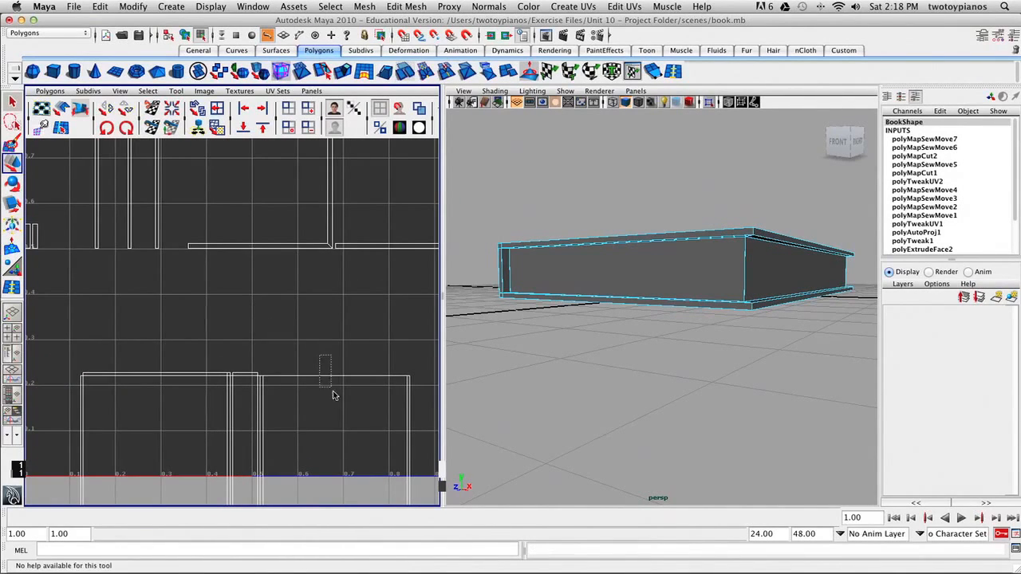
left_click_drag(333, 394, 335, 399)
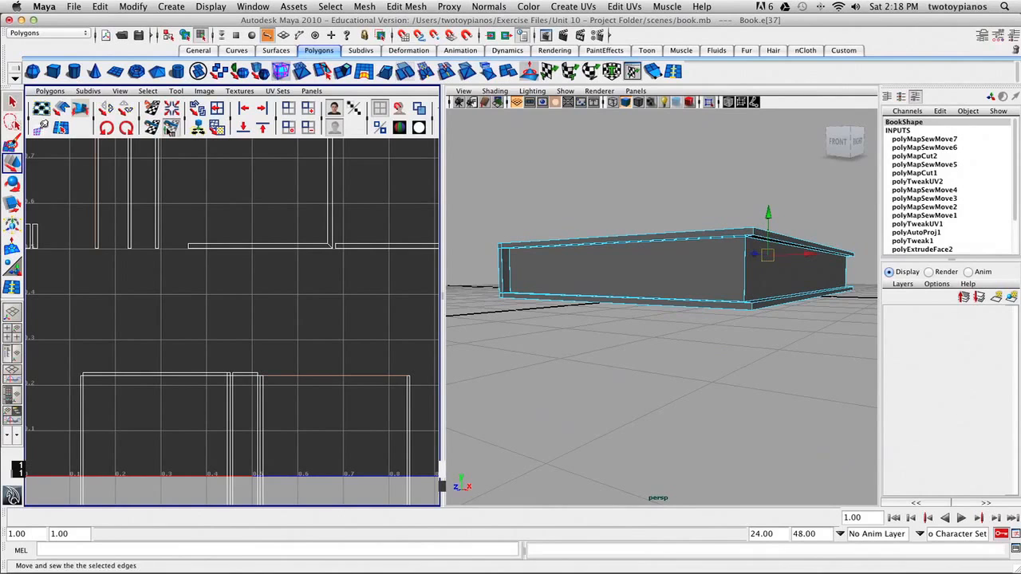
left_click(170, 130)
Select the lower edges of both covers, and move and sew their two matching narrow strips to the joined shell.
right_click_drag(316, 477, 258, 422, "alt")
middle_click_drag(258, 422, 206, 347, "alt")
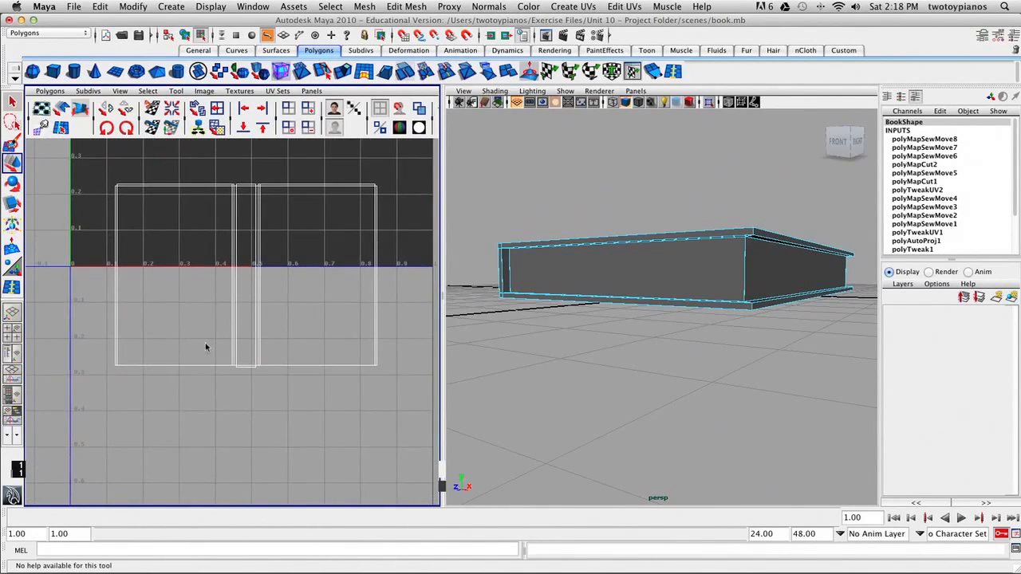
left_click_drag(191, 399, 192, 400)
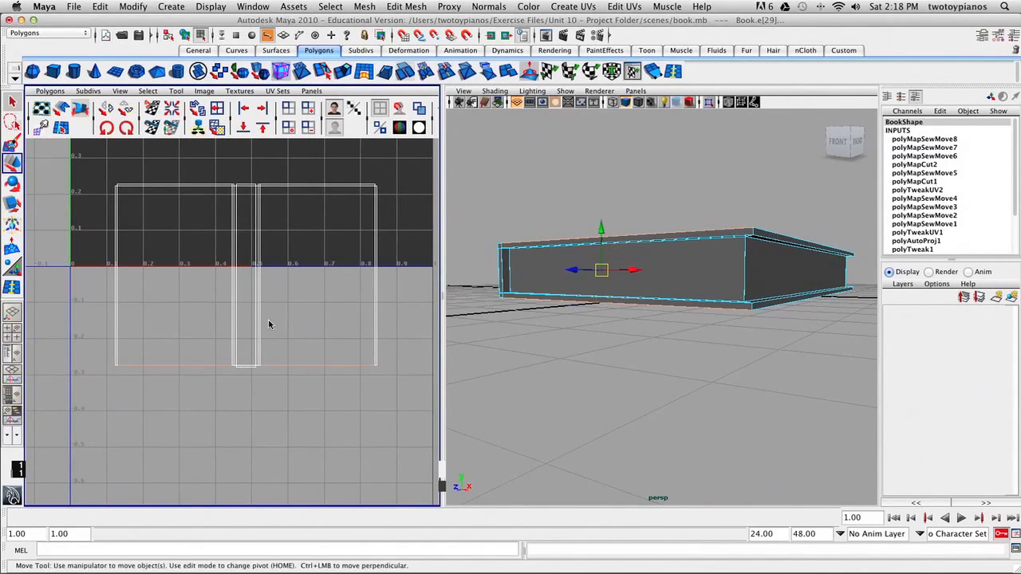
middle_click_drag(252, 295, 255, 380, "alt")
middle_click_drag(182, 158, 184, 241, "alt")
left_click(171, 128)
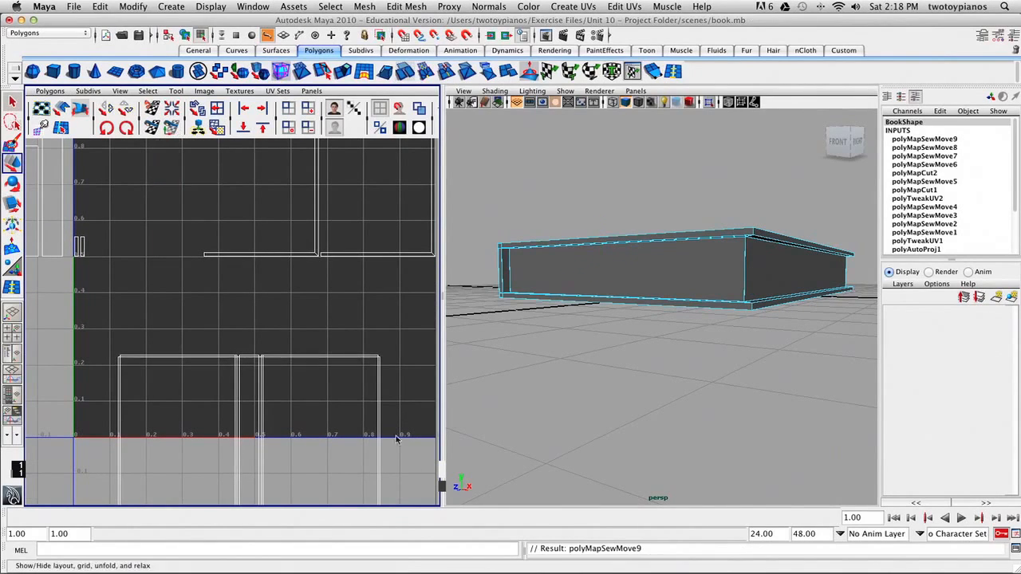
Select all edges of the joined cover shell and examine which parts of the book model they cover, including its underside.
right_click_drag(331, 399, 233, 395, "alt")
middle_click_drag(233, 395, 237, 349, "alt")
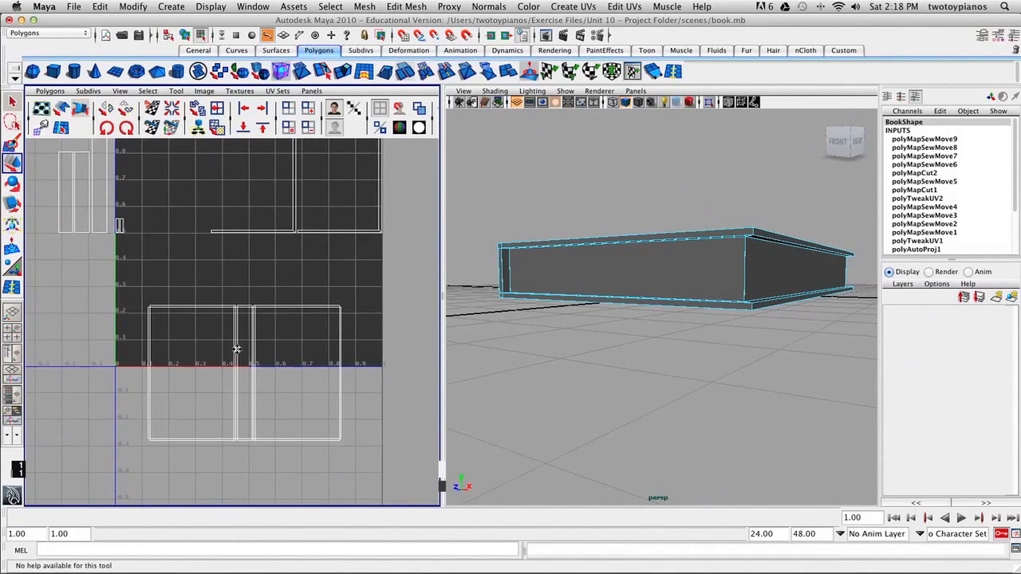
right_click_drag(303, 327, 281, 326, "alt")
middle_click_drag(281, 325, 260, 334, "alt")
left_click_drag(656, 312, 789, 299, "alt")
left_click_drag(124, 307, 364, 474)
left_click_drag(636, 331, 615, 271, "alt")
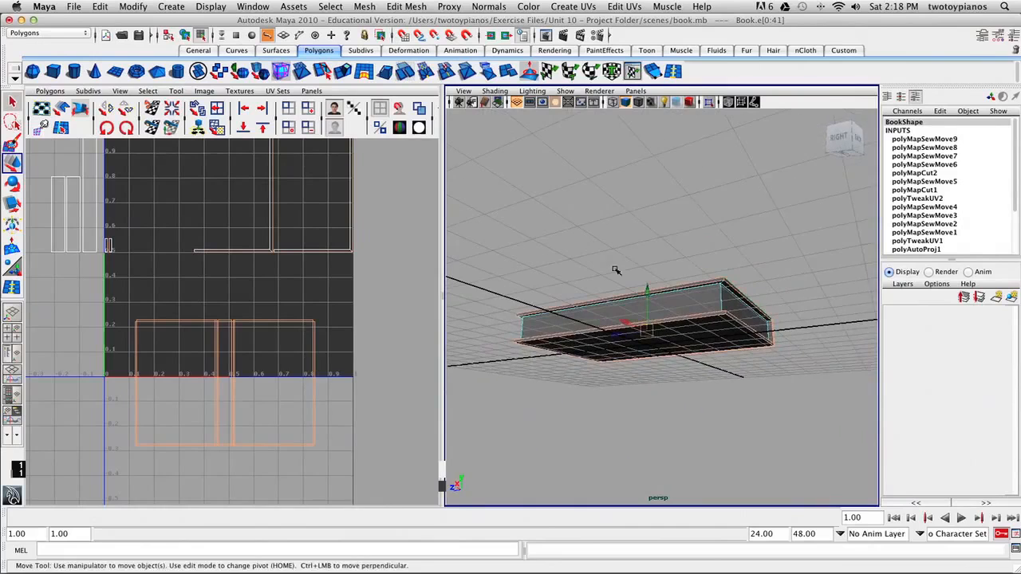
middle_click_drag(249, 224, 246, 273, "alt")
right_click_drag(229, 262, 253, 222, "alt")
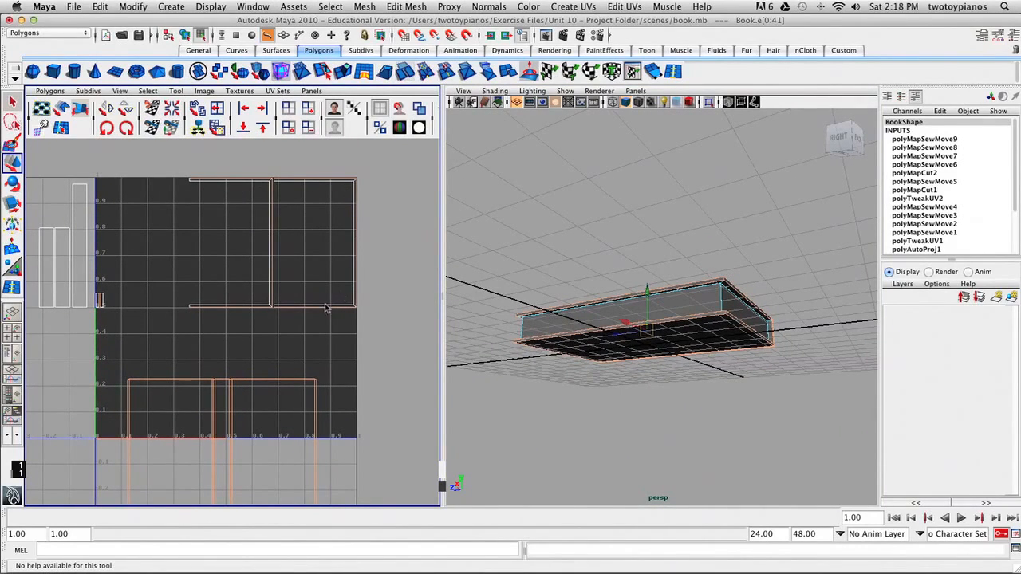
middle_click_drag(300, 346, 303, 305, "alt")
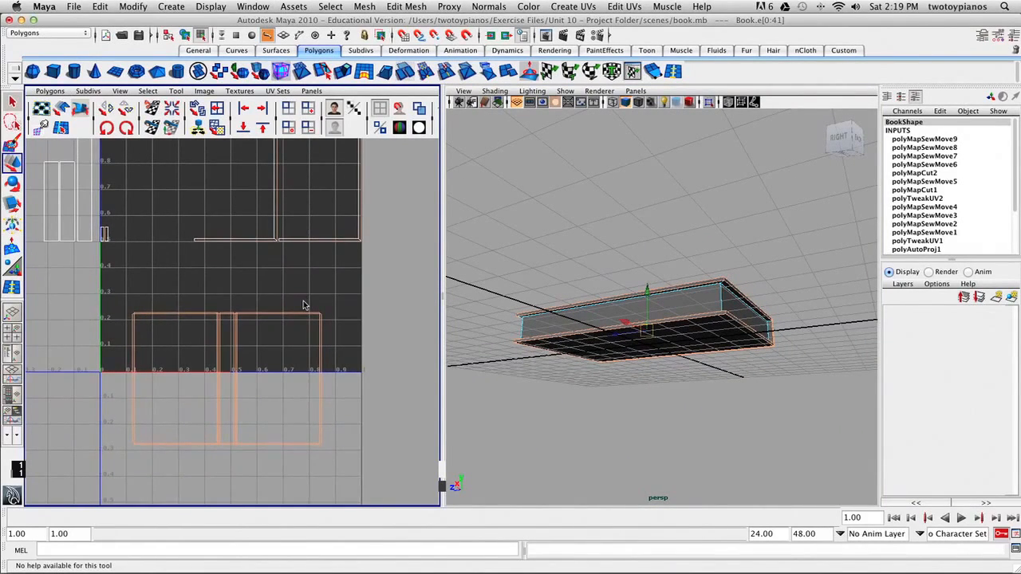
right_click_drag(209, 254, 268, 255, "alt")
middle_click_drag(281, 258, 269, 277, "alt")
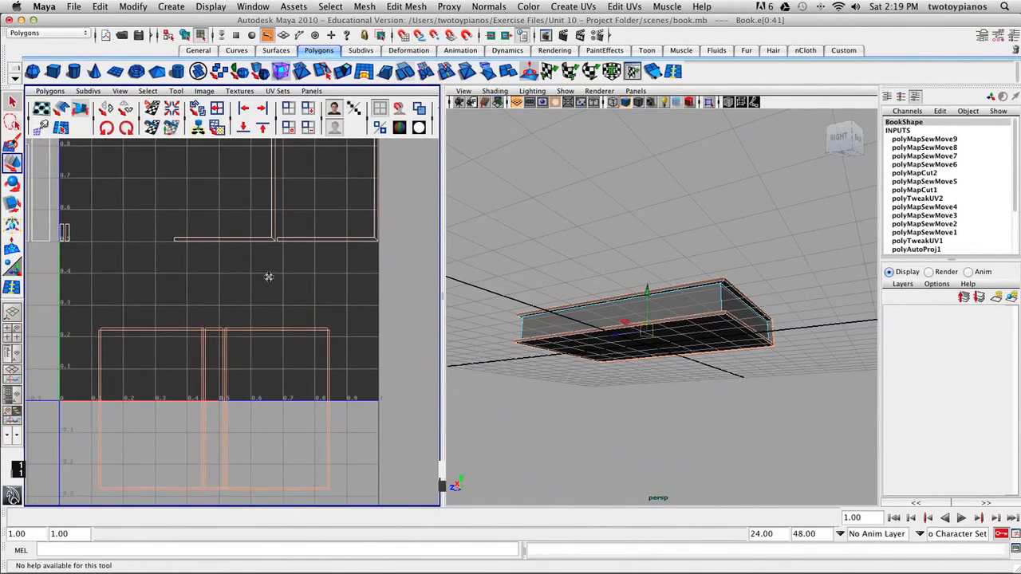
Select the right cover's upper outer edge and examine where its matching edge lies on the remaining U-shaped shells.
left_click(223, 309)
left_click(227, 244)
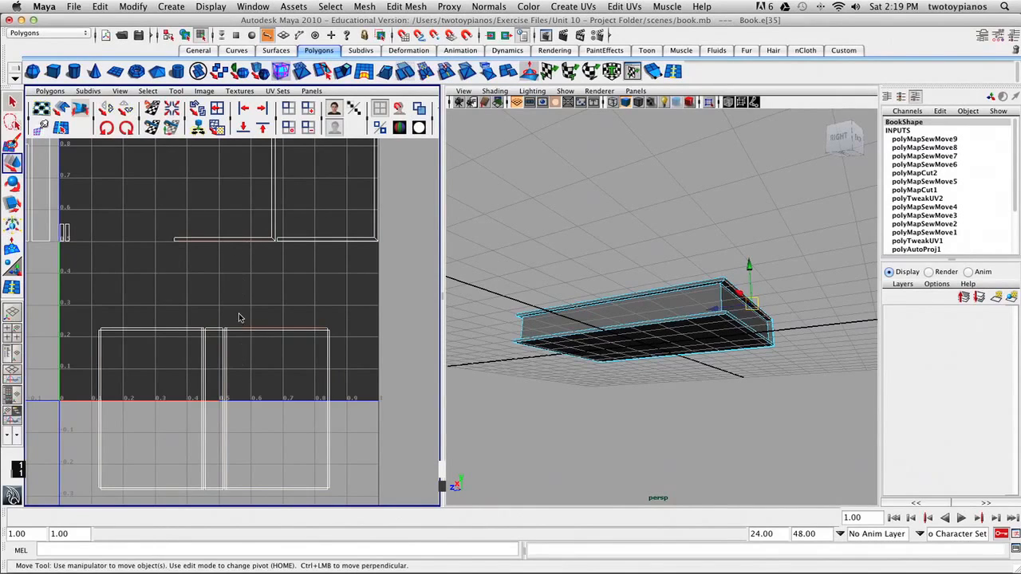
right_click_drag(237, 317, 276, 232, "alt")
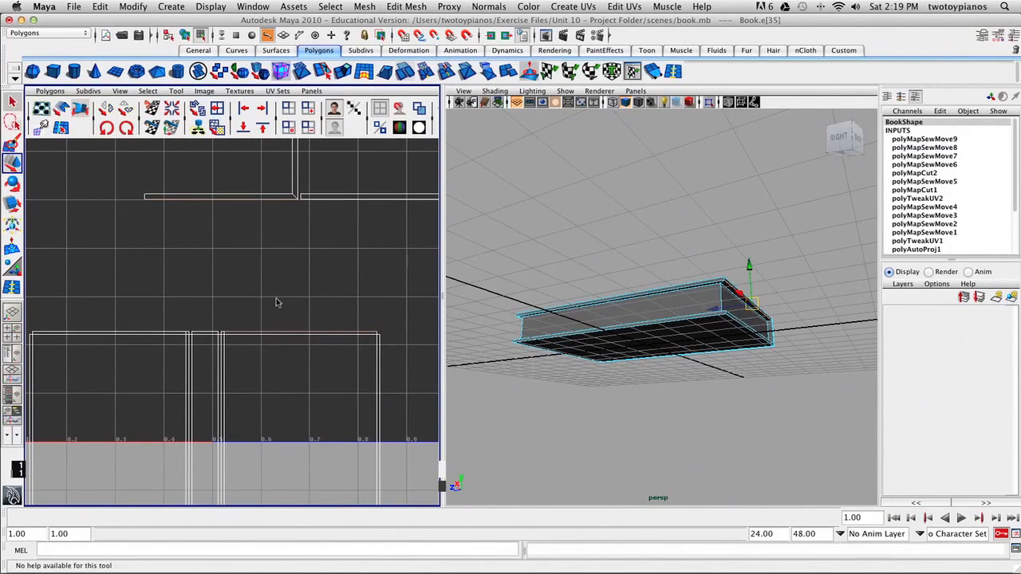
right_click_drag(252, 312, 311, 304, "alt")
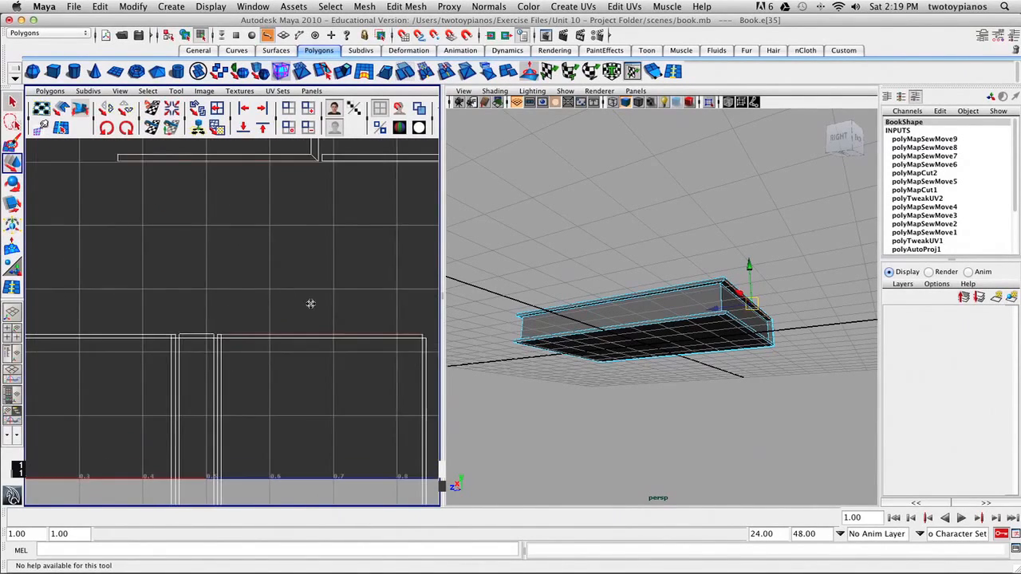
middle_click_drag(311, 304, 254, 373, "alt")
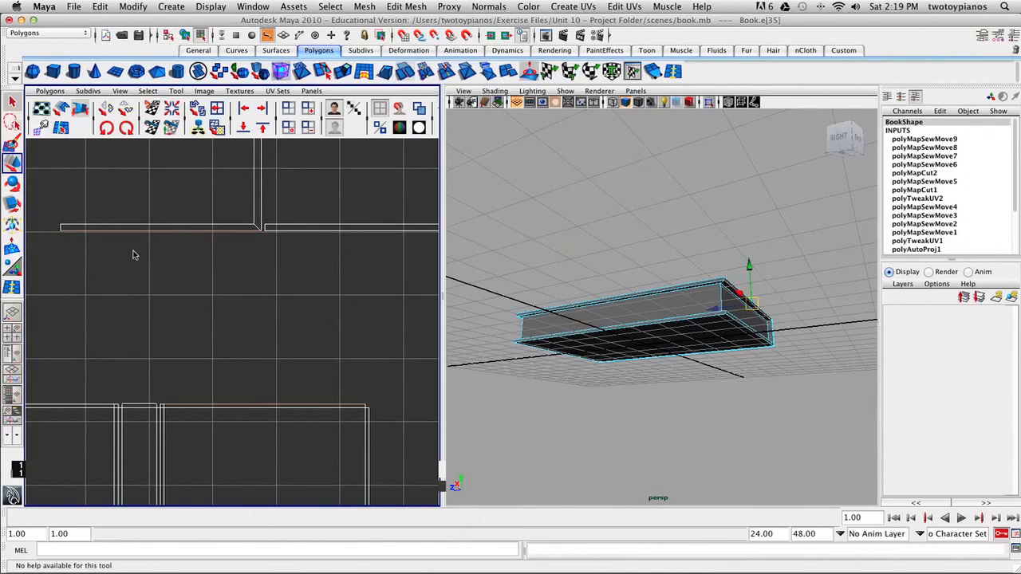
middle_click_drag(180, 226, 194, 315, "alt")
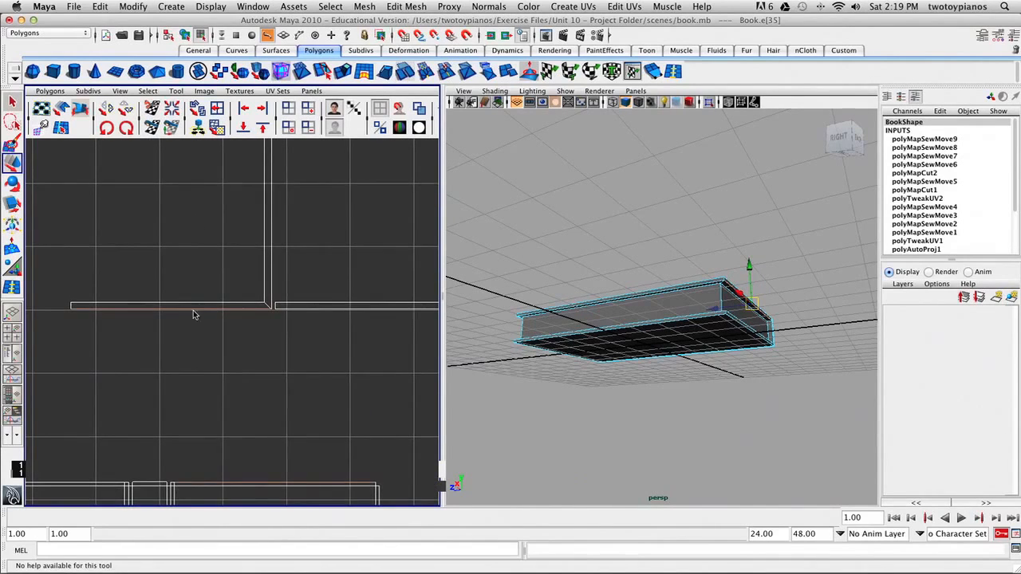
middle_click_drag(304, 231, 287, 357, "alt")
right_click_drag(305, 226, 177, 225, "alt")
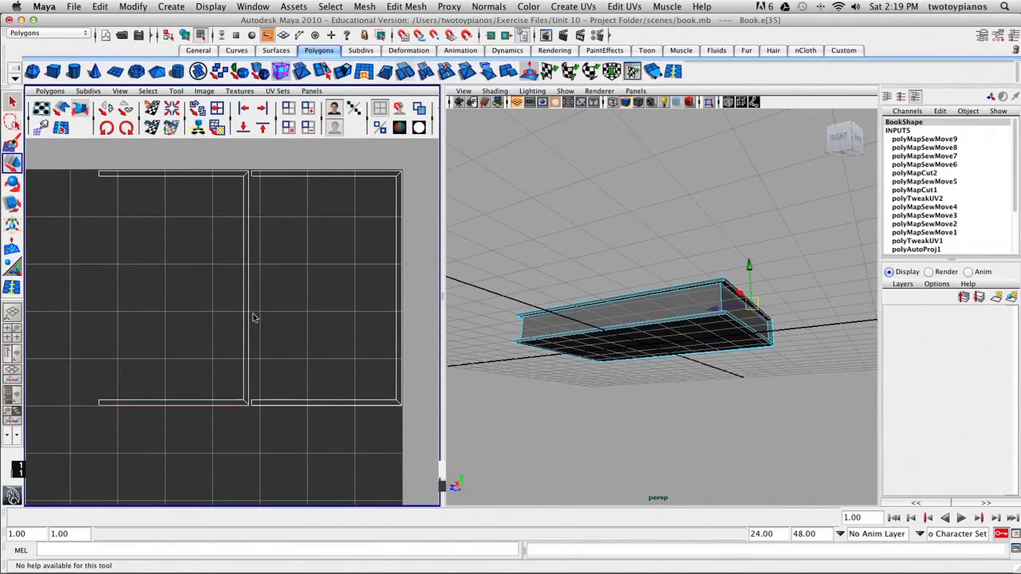
middle_click_drag(283, 397, 217, 389, "alt")
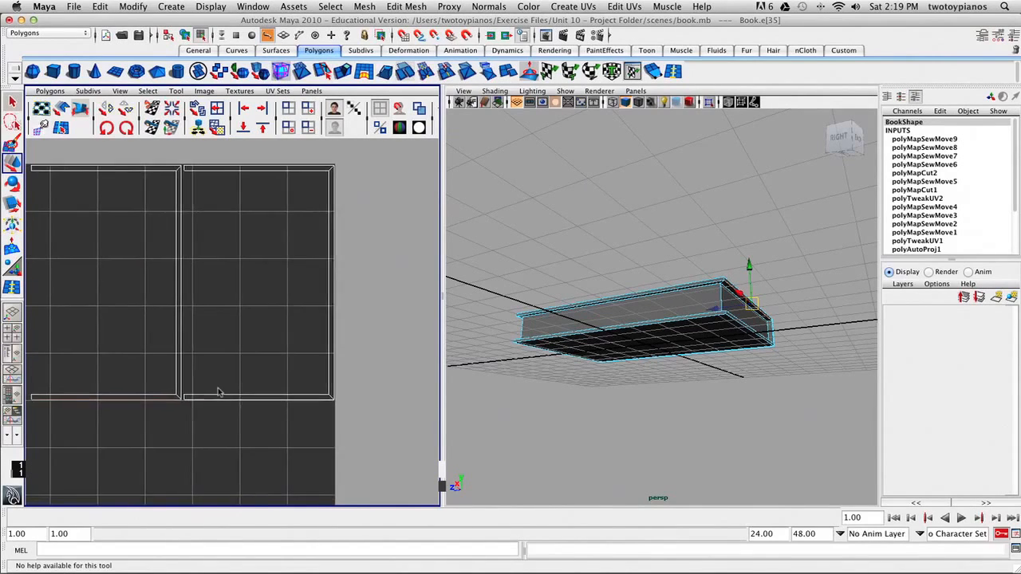
right_click_drag(217, 389, 182, 350, "alt")
middle_click_drag(237, 376, 272, 250, "alt")
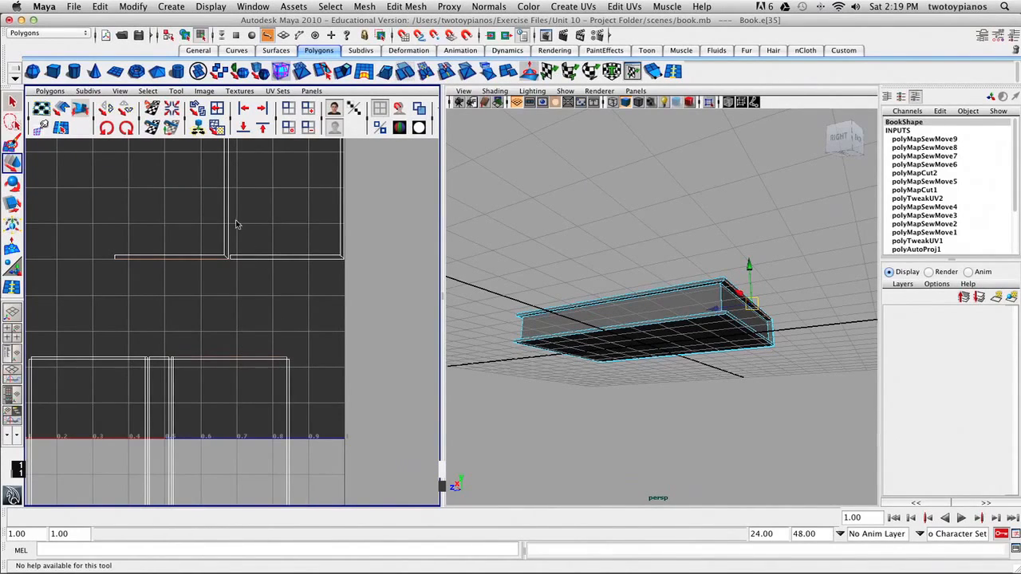
Select the long vertical edges of the left U-shaped shell in turn to check which one matches the right cover's outer side.
left_click_drag(226, 216, 226, 216)
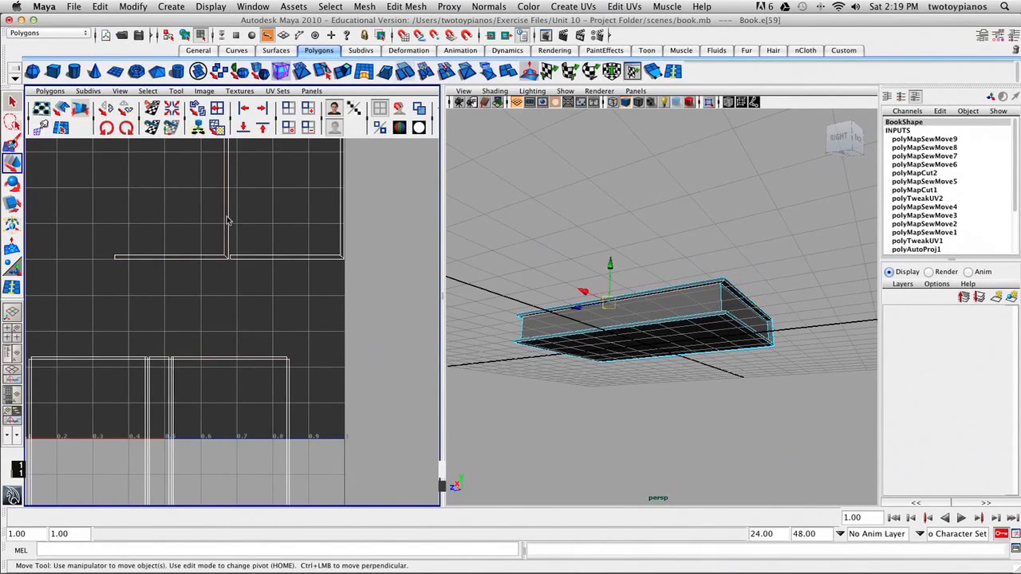
right_click_drag(314, 352, 196, 323, "alt")
middle_click_drag(209, 324, 239, 392, "alt")
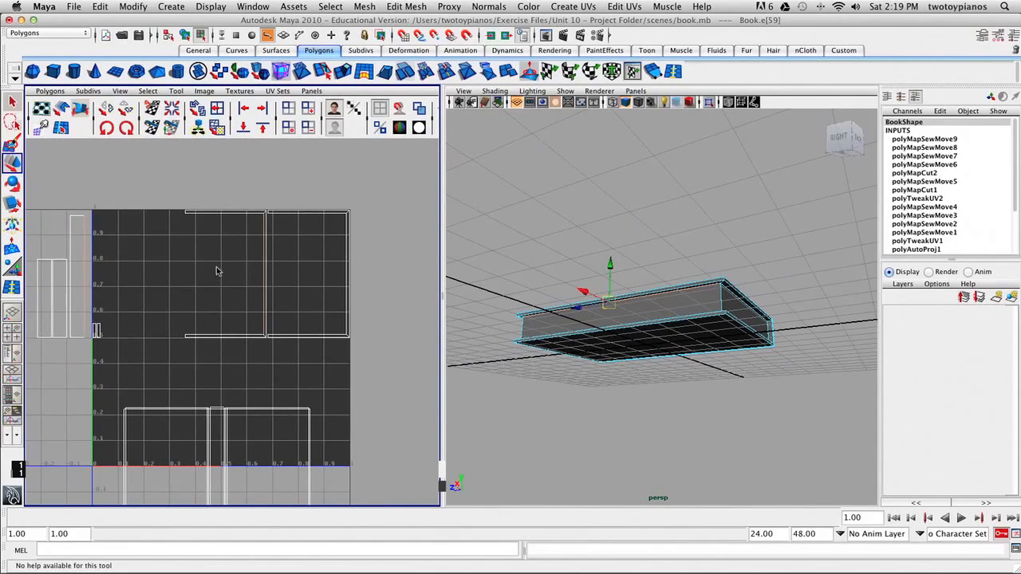
left_click_drag(265, 268, 264, 269)
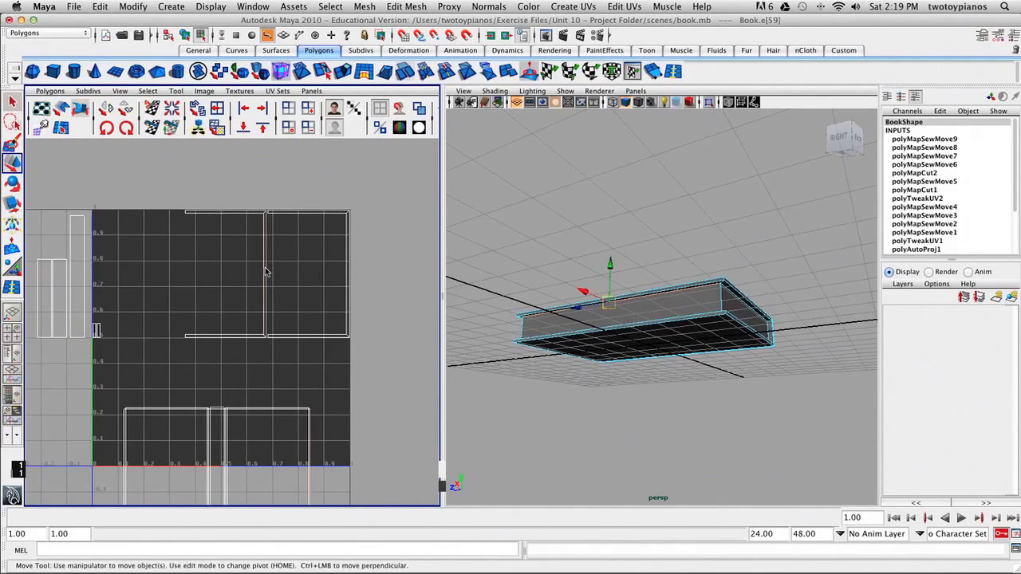
right_click_drag(333, 440, 312, 434, "alt")
middle_click_drag(312, 435, 318, 409, "alt")
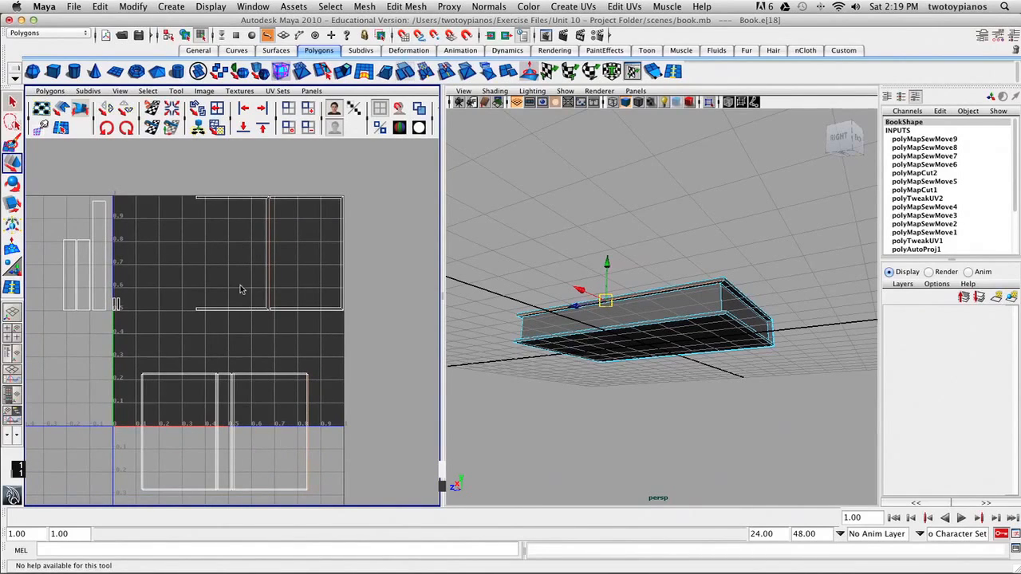
Recheck the left U-shaped shell's lower arm and outer long edge against the right cover's upper and outer side edges.
left_click_drag(232, 309, 232, 310)
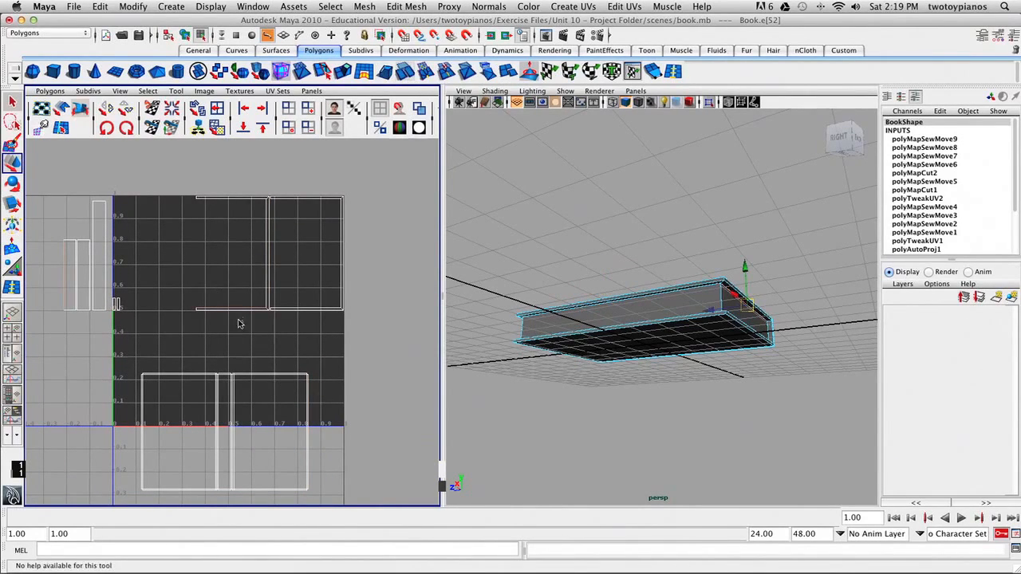
left_click_drag(225, 311, 225, 310)
right_click_drag(237, 325, 335, 333, "alt")
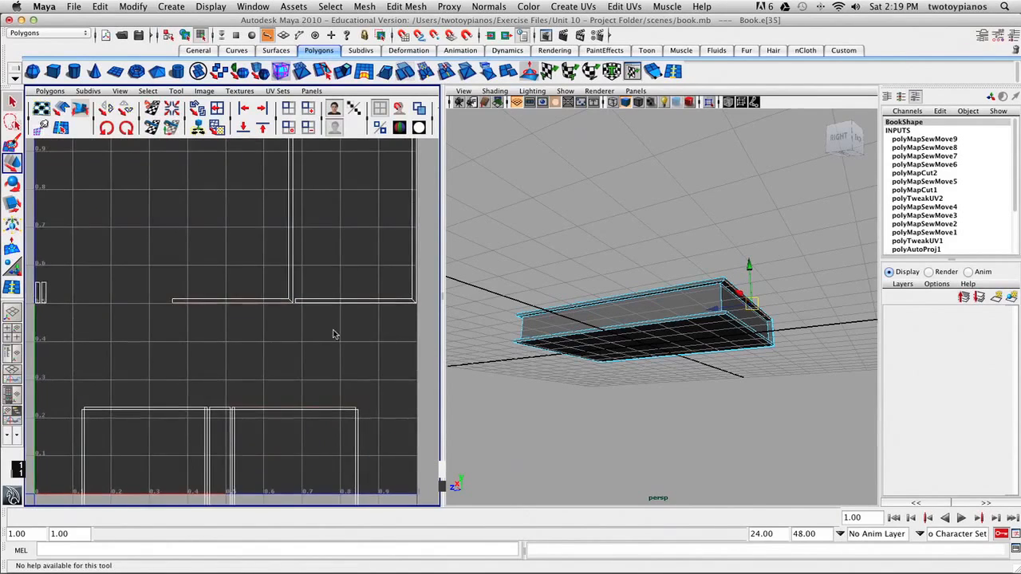
middle_click_drag(335, 334, 279, 267, "alt")
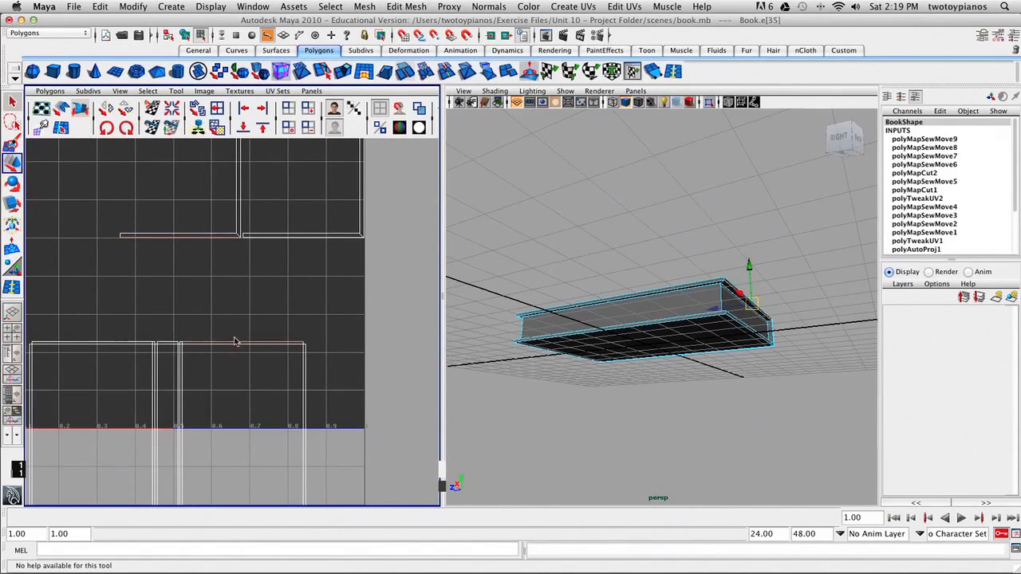
middle_click_drag(217, 257, 204, 283, "alt")
left_click(227, 197)
key("w")
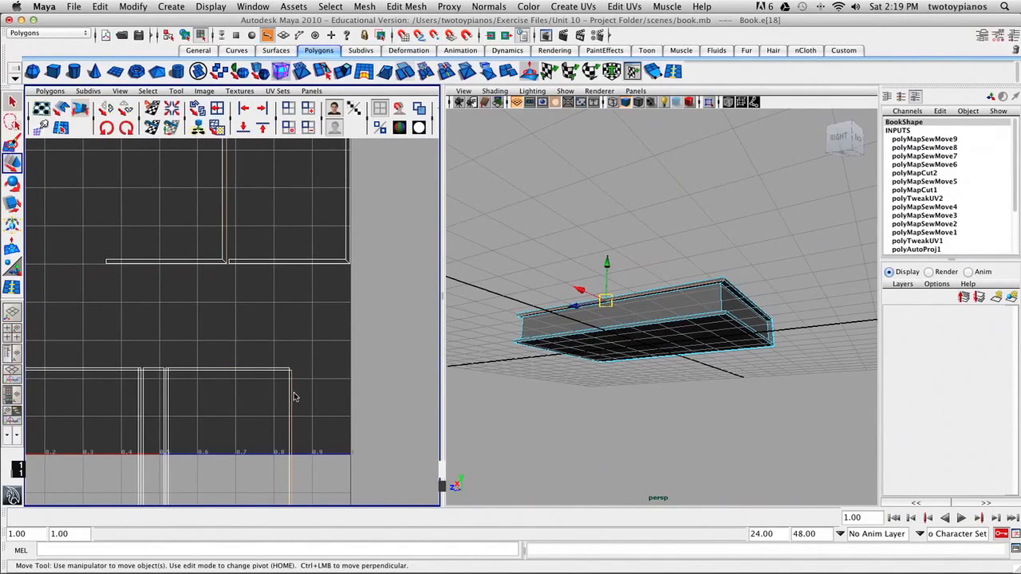
Cut the left U-shaped shell's UVs along its two mitred corner edges to separate both arms from the long strip.
right_click_drag(135, 256, 364, 258, "alt")
middle_click_drag(244, 214, 282, 370, "alt")
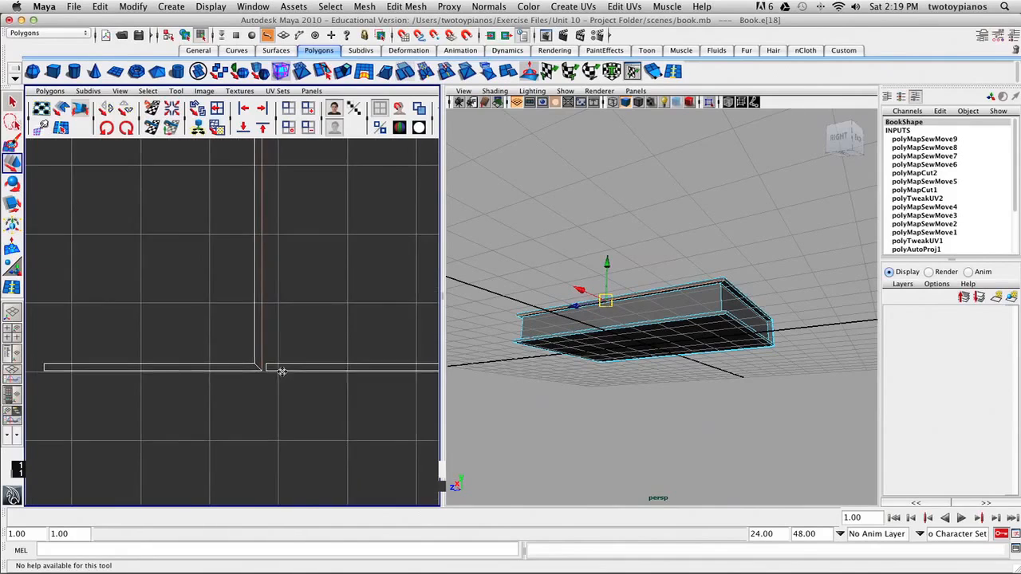
right_click_drag(178, 350, 360, 355, "alt")
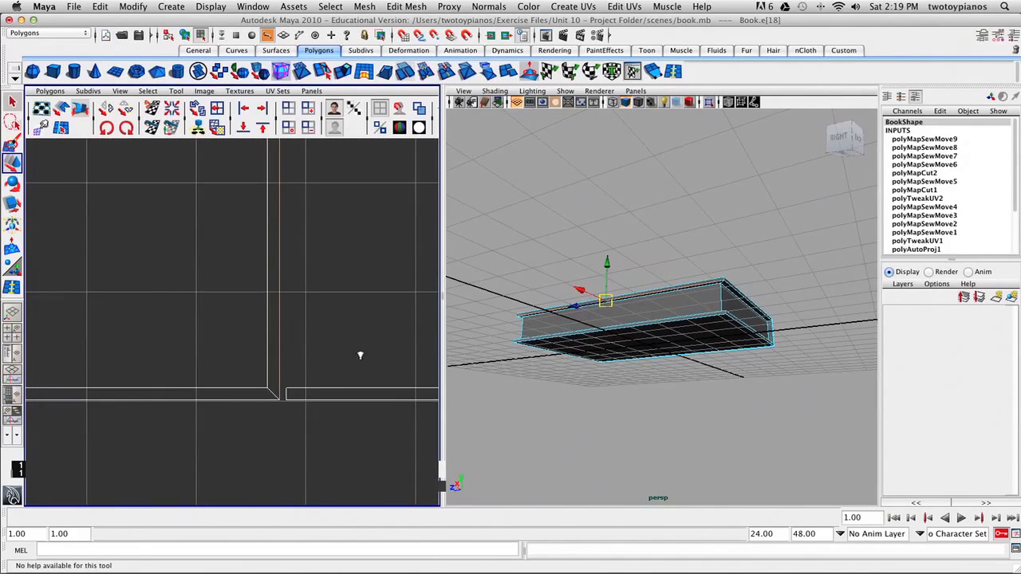
left_click(271, 394)
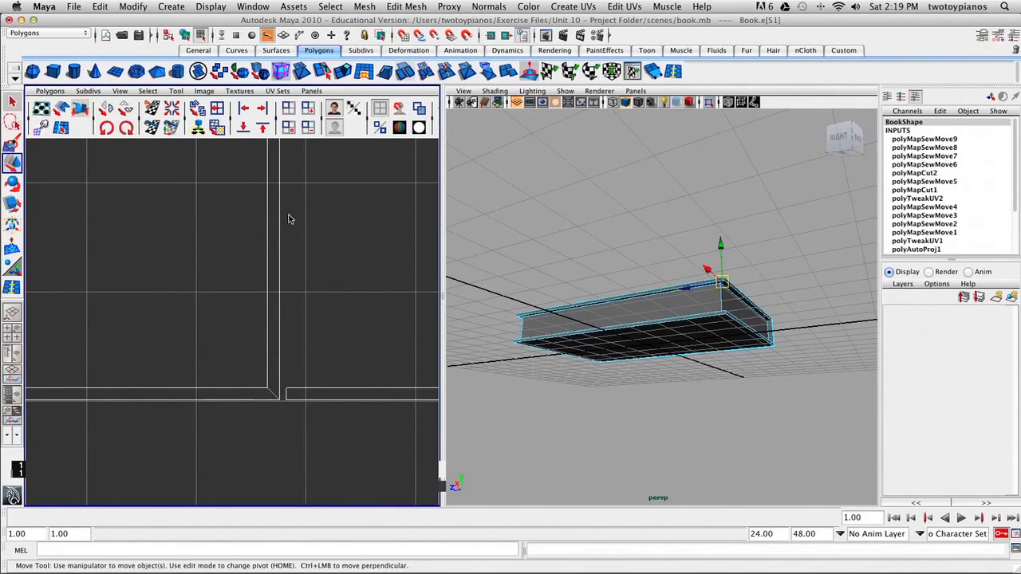
middle_click_drag(289, 217, 267, 456, "alt")
middle_click_drag(269, 177, 286, 322, "alt")
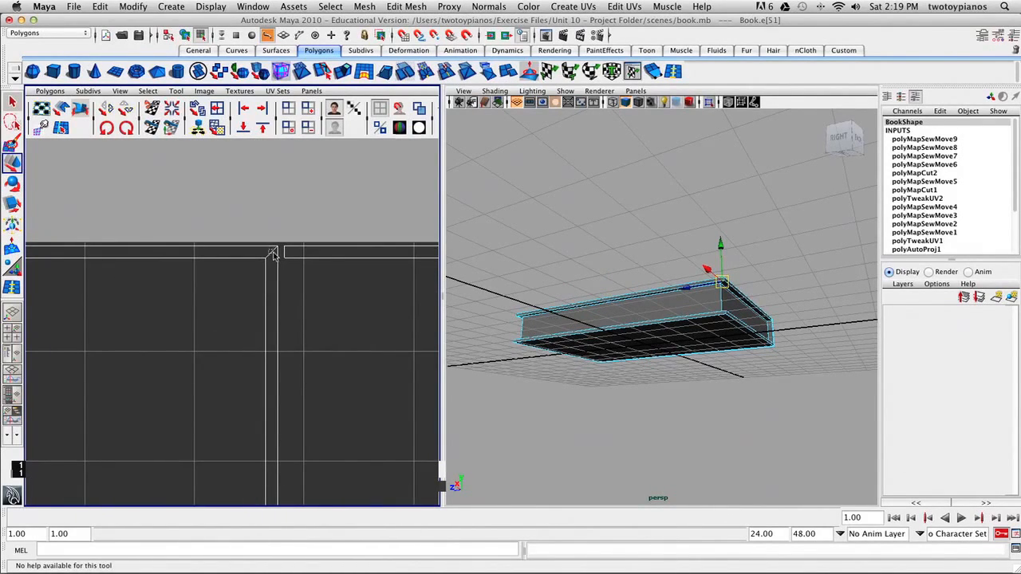
left_click(288, 275)
middle_click_drag(289, 267, 262, 360, "alt")
left_click_drag(269, 325, 269, 339)
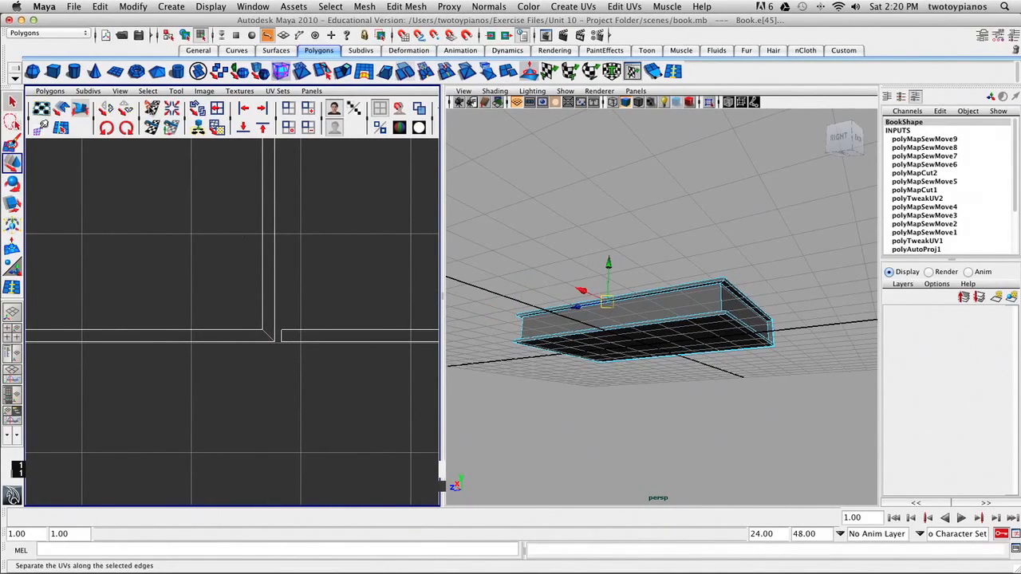
left_click(152, 109)
Cut the right U-shaped shell's UVs along its lower and upper mitred corner edges.
middle_click_drag(292, 312, 14, 323, "alt")
middle_click_drag(313, 346, 256, 348, "alt")
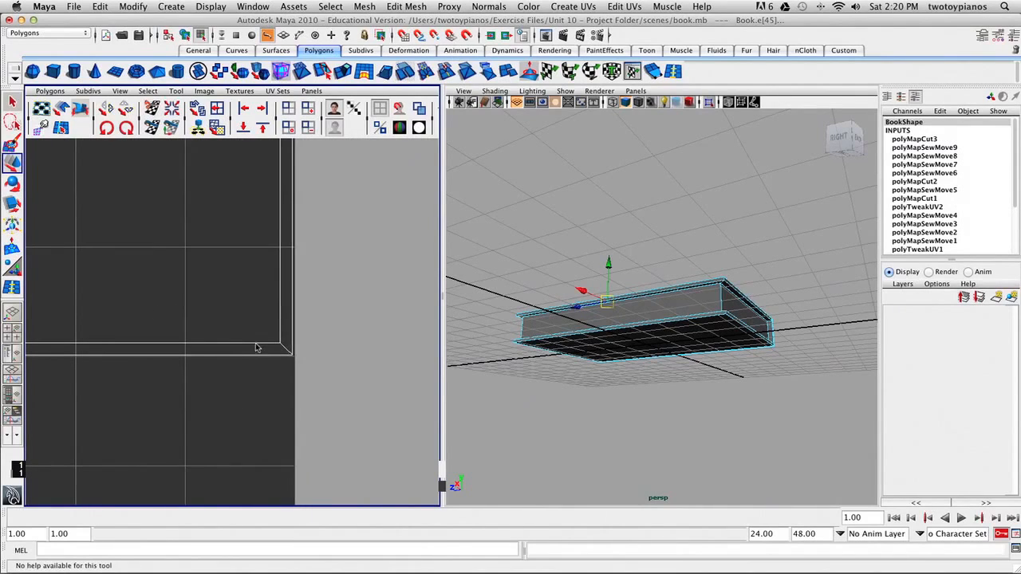
left_click_drag(285, 353, 286, 354)
middle_click_drag(278, 266, 260, 391, "alt")
middle_click_drag(276, 223, 268, 375, "alt")
middle_click_drag(276, 216, 274, 319, "alt")
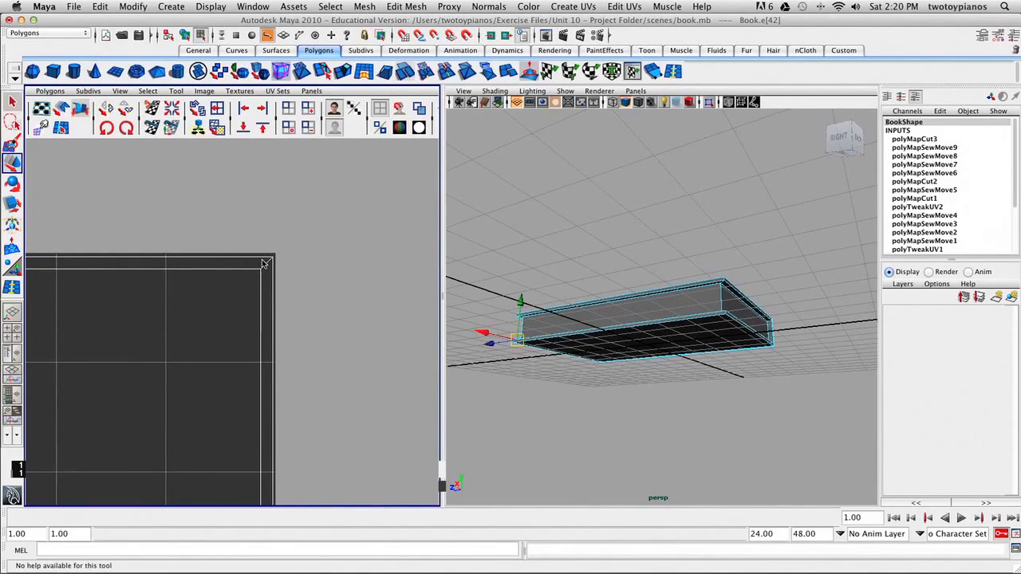
key("w")
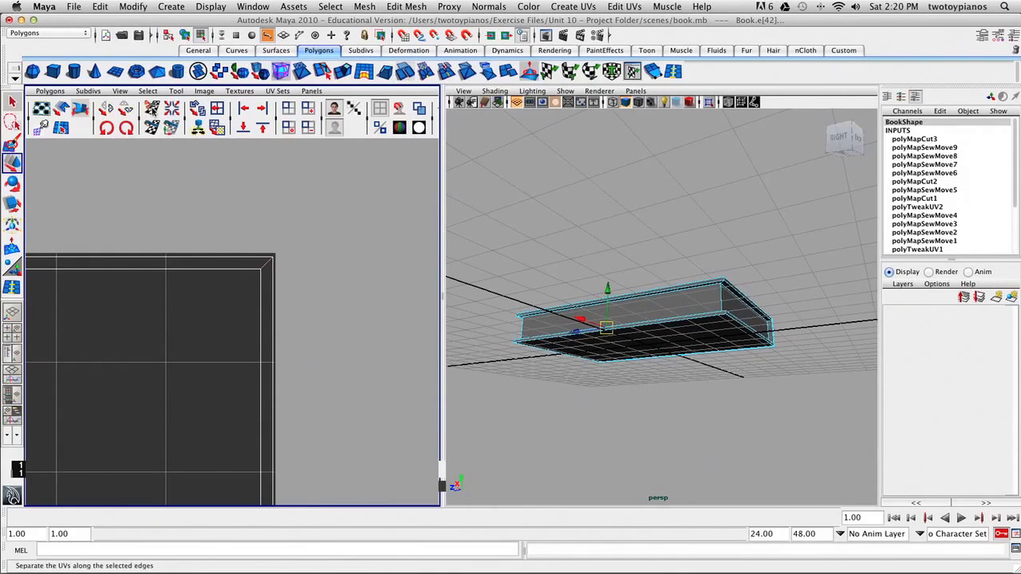
left_click(152, 108)
Move and sew the left U-shaped shell's detached lower arm onto the right cover's upper edge.
right_click_drag(276, 273, 134, 272, "alt")
right_click_drag(391, 278, 204, 304, "alt")
middle_click_drag(197, 308, 270, 212, "alt")
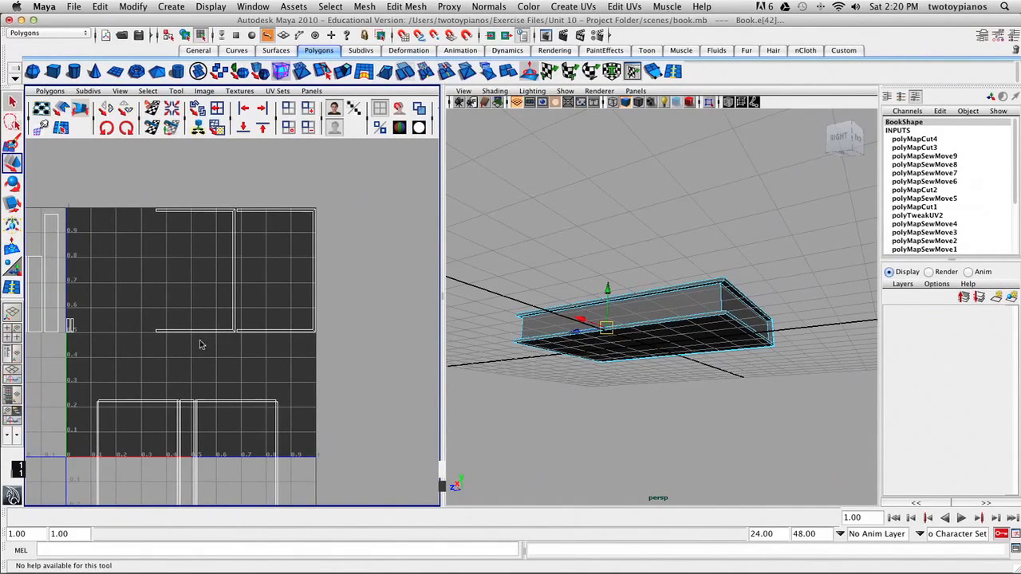
right_click_drag(174, 303, 257, 270, "alt")
middle_click_drag(214, 294, 241, 202, "alt")
right_click_drag(166, 306, 316, 312, "alt")
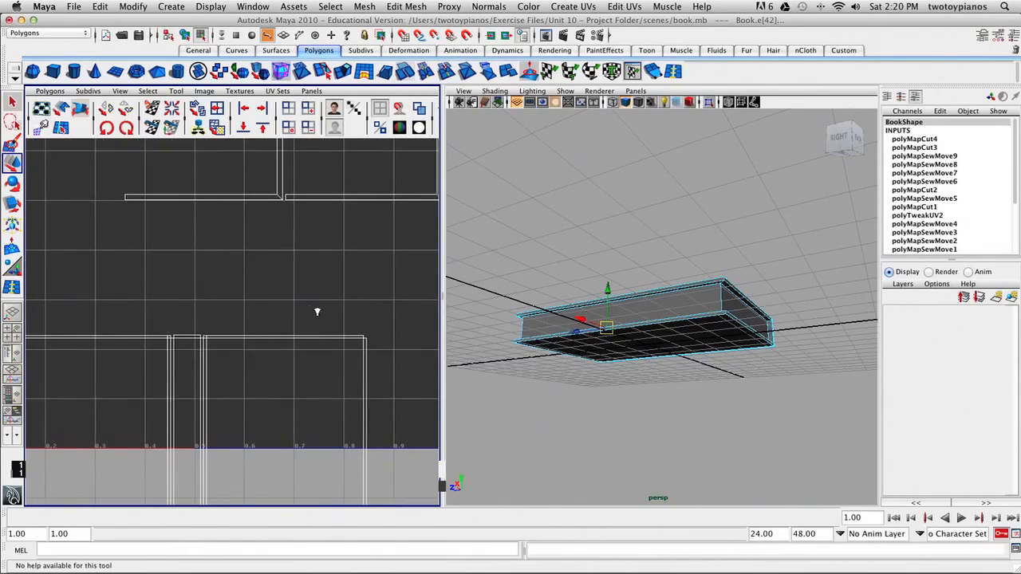
left_click_drag(220, 219, 221, 221)
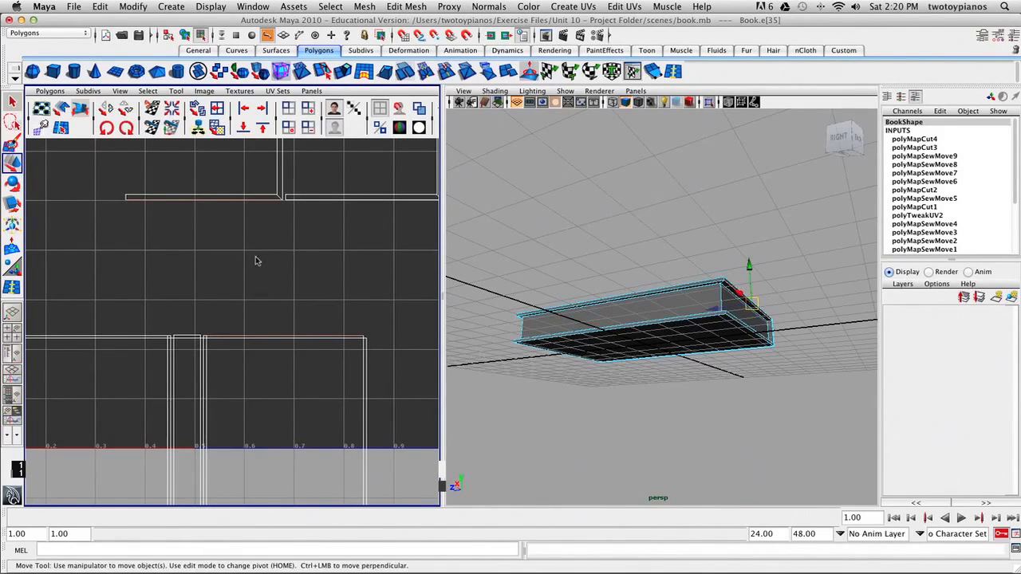
left_click(171, 128)
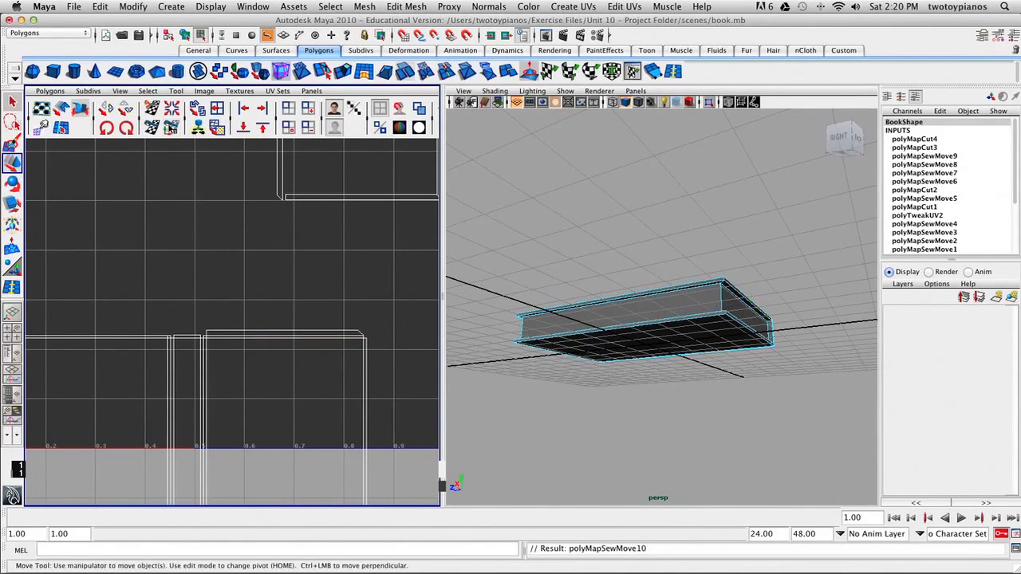
Move and sew the detached long vertical strip onto the right cover's outer side edge.
right_click_drag(311, 335, 239, 303, "alt")
middle_click_drag(264, 310, 216, 262, "alt")
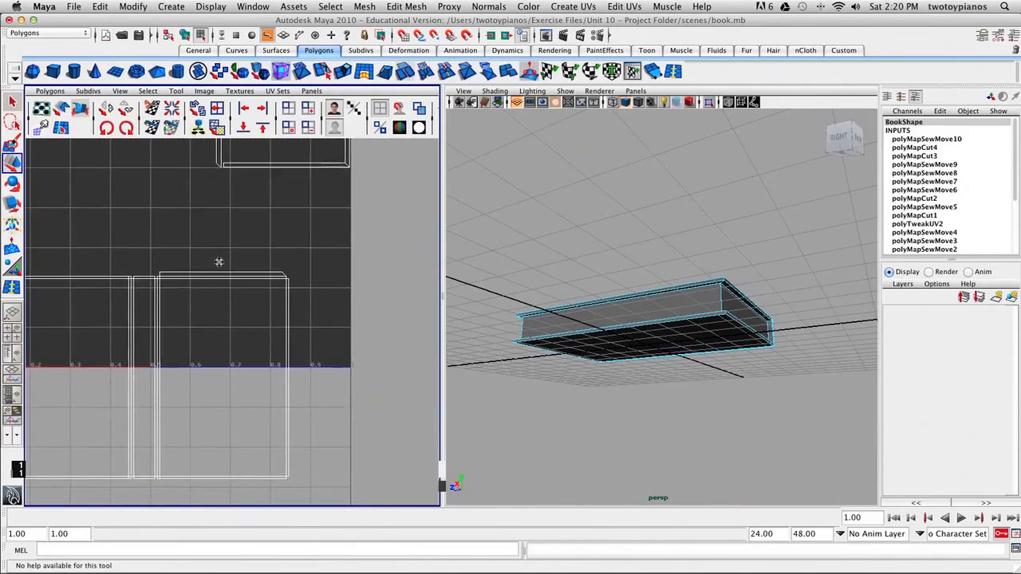
middle_click_drag(320, 267, 319, 193, "alt")
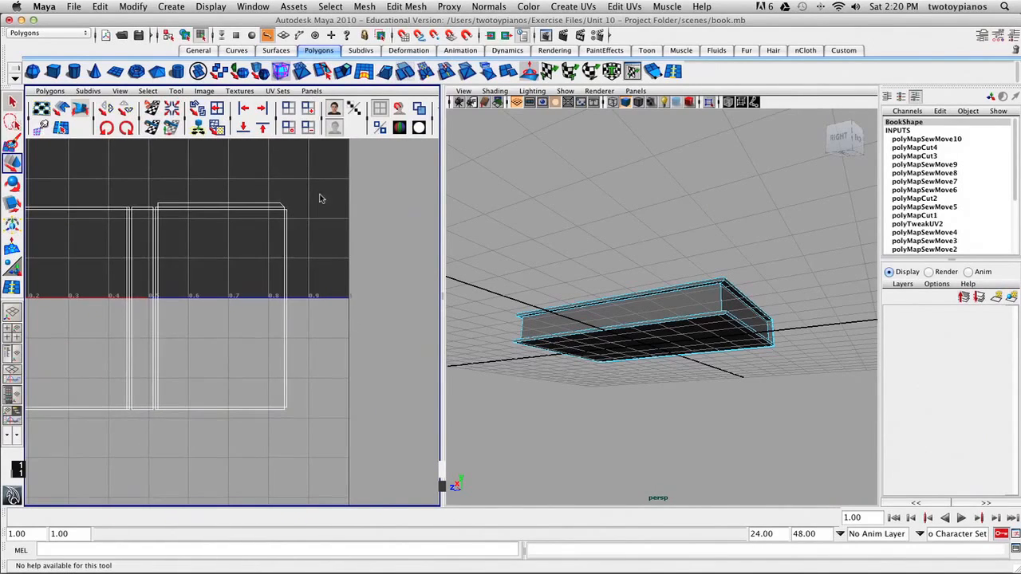
left_click(288, 274)
middle_click_drag(270, 168, 278, 354, "alt")
right_click_drag(257, 287, 237, 276, "alt")
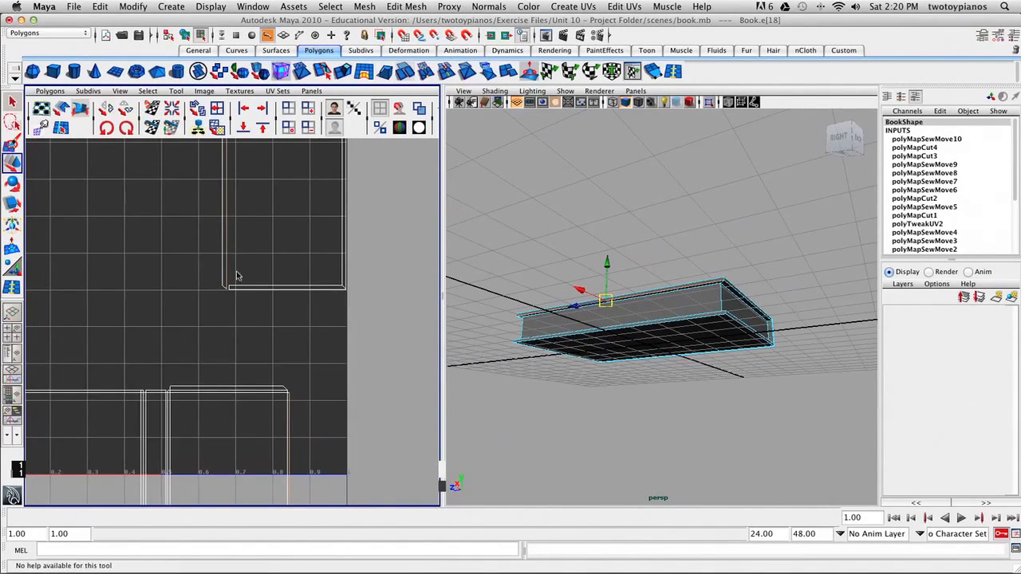
left_click(171, 128)
Move and sew the remaining short horizontal strip onto the right cover's lower edge.
right_click_drag(414, 360, 277, 375, "alt")
middle_click_drag(277, 369, 327, 224, "alt")
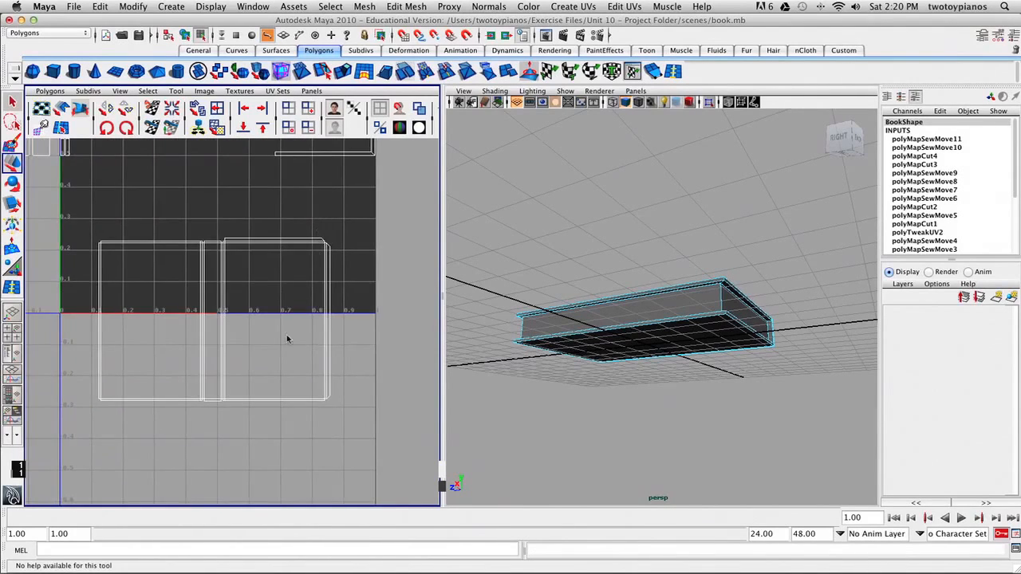
right_click_drag(227, 409, 460, 424, "alt")
middle_click_drag(289, 428, 261, 327, "alt")
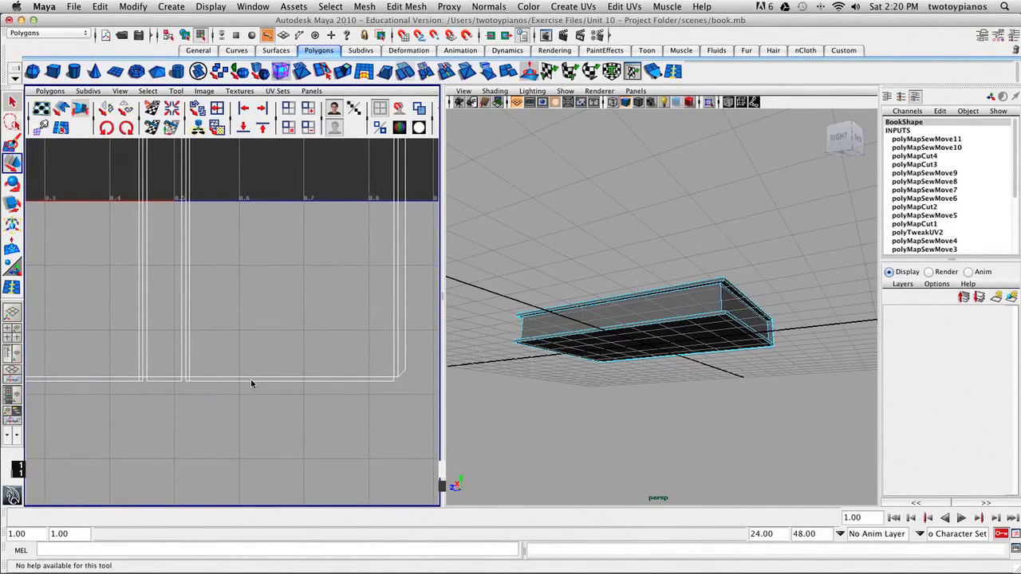
left_click(251, 384)
right_click_drag(250, 384, 220, 281, "alt")
middle_click_drag(221, 281, 224, 340, "alt")
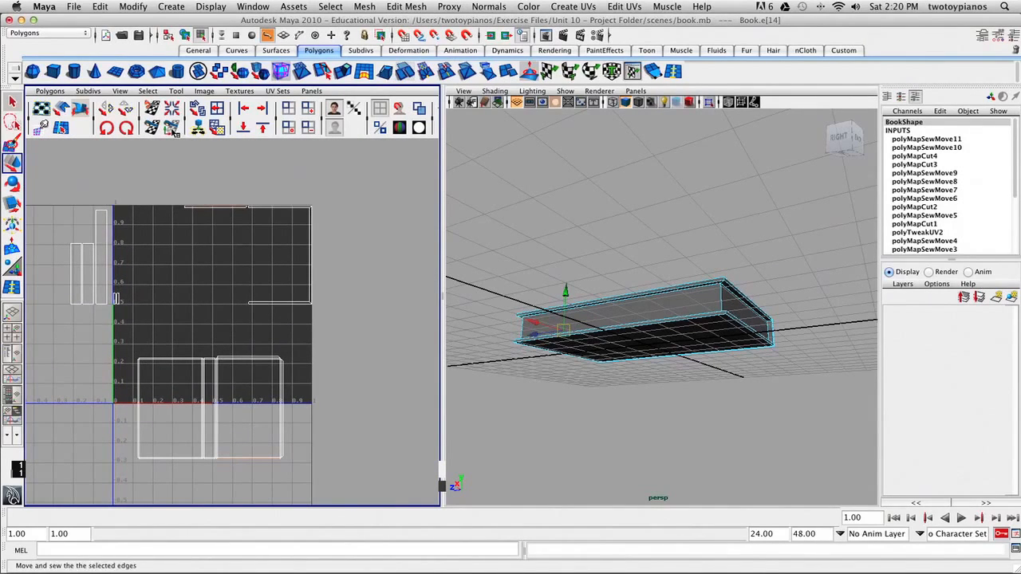
left_click(170, 128)
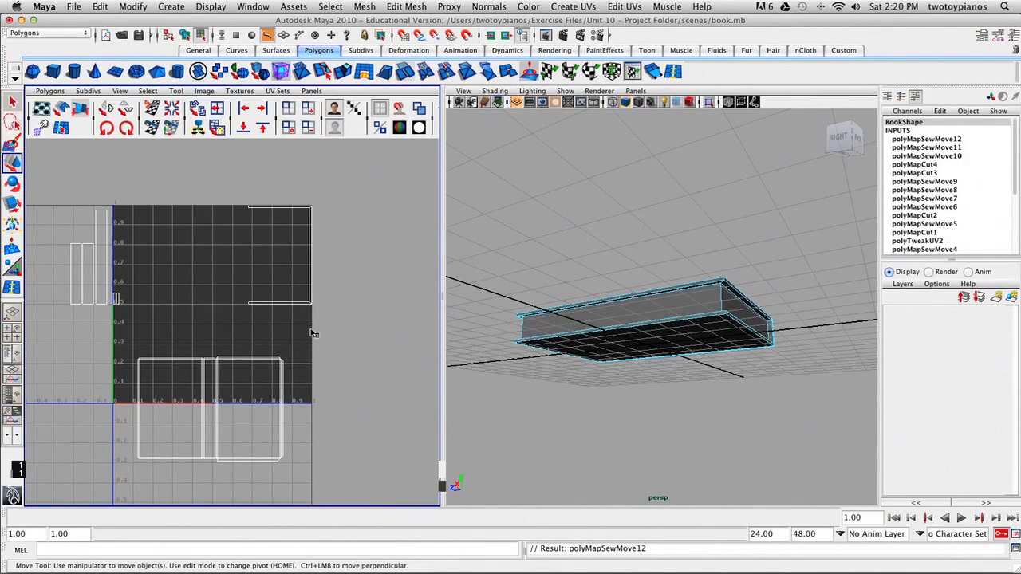
Select the left cover's upper, outer side and lower edges together and move and sew the remaining three border strips onto them.
middle_click_drag(223, 343, 276, 282, "alt")
right_click_drag(177, 293, 351, 288, "alt")
middle_click_drag(165, 272, 171, 226, "alt")
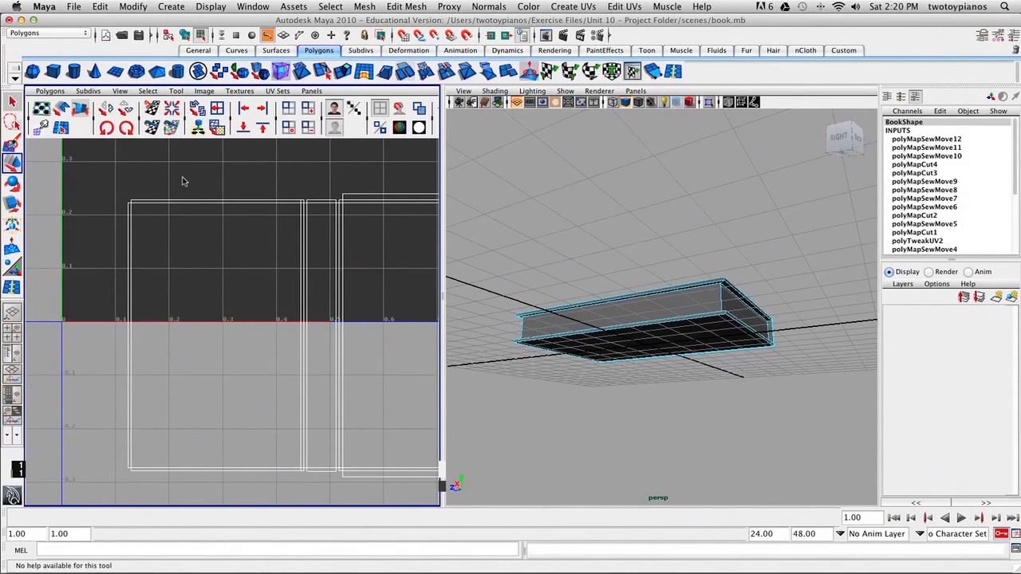
left_click_drag(182, 188, 199, 205)
left_click_drag(115, 234, 130, 265)
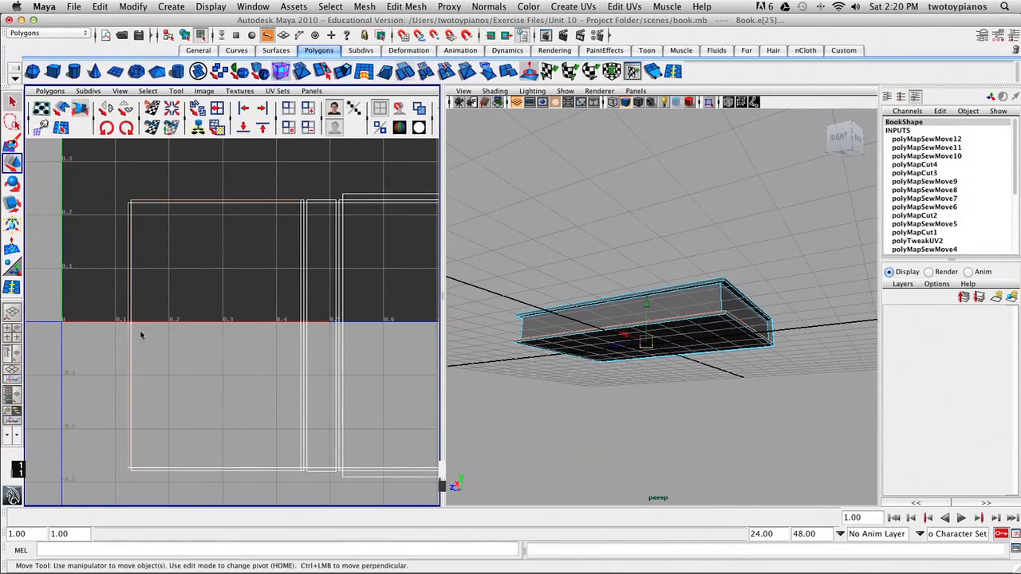
middle_click_drag(184, 490, 189, 389, "alt")
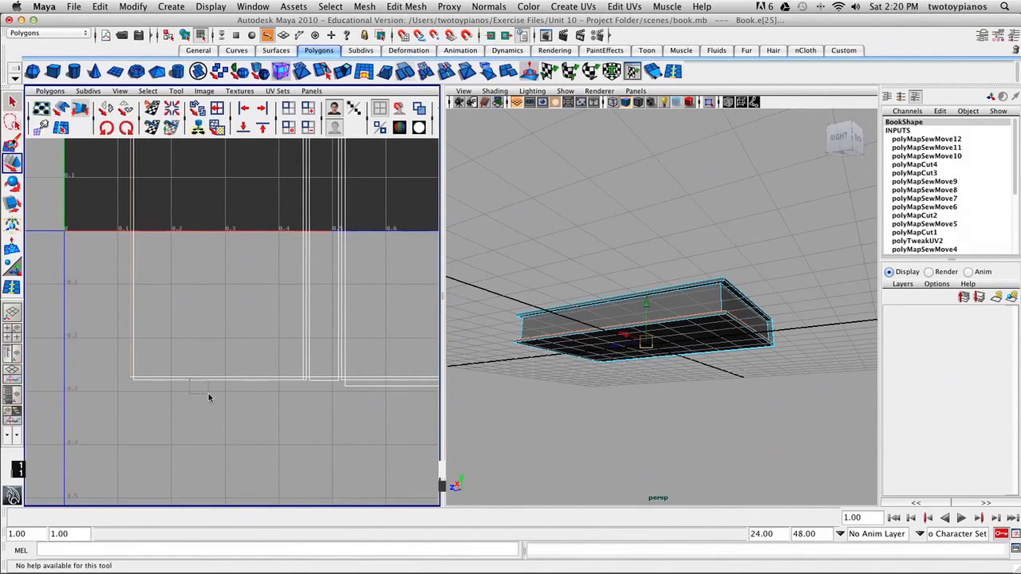
left_click_drag(209, 395, 210, 395)
right_click_drag(324, 363, 208, 265, "alt")
middle_click_drag(279, 247, 135, 478, "alt")
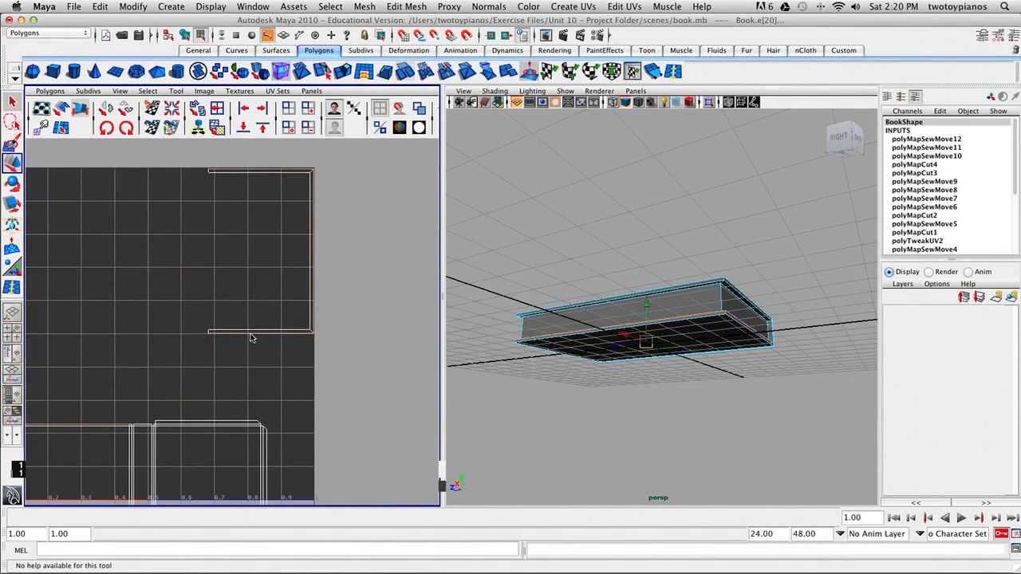
left_click(172, 130)
Select all edges of the completed cover shell and examine their coverage on the front and sides of the book model.
right_click_drag(279, 308, 217, 306, "alt")
middle_click_drag(111, 385, 218, 221, "alt")
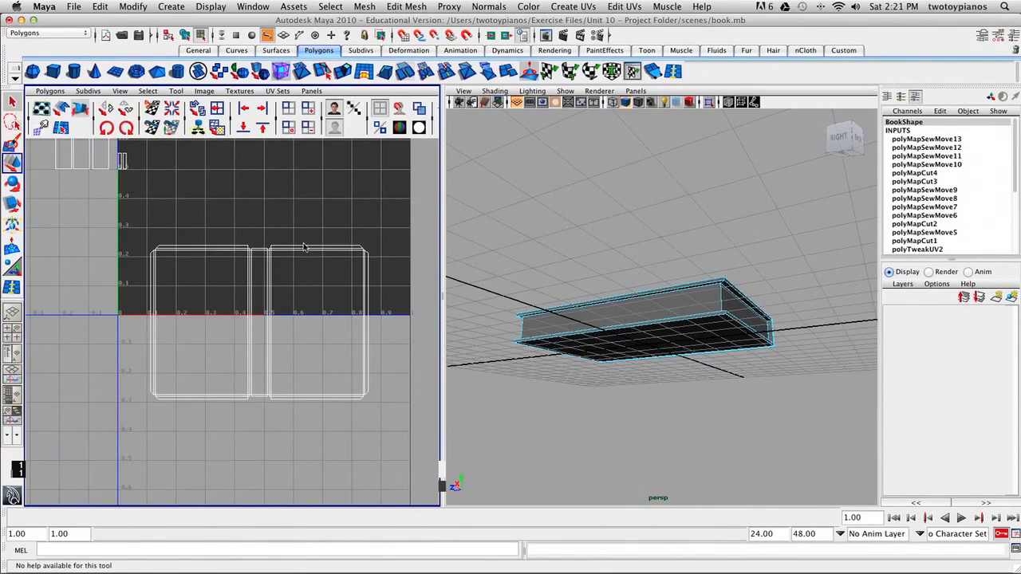
left_click_drag(139, 234, 383, 437)
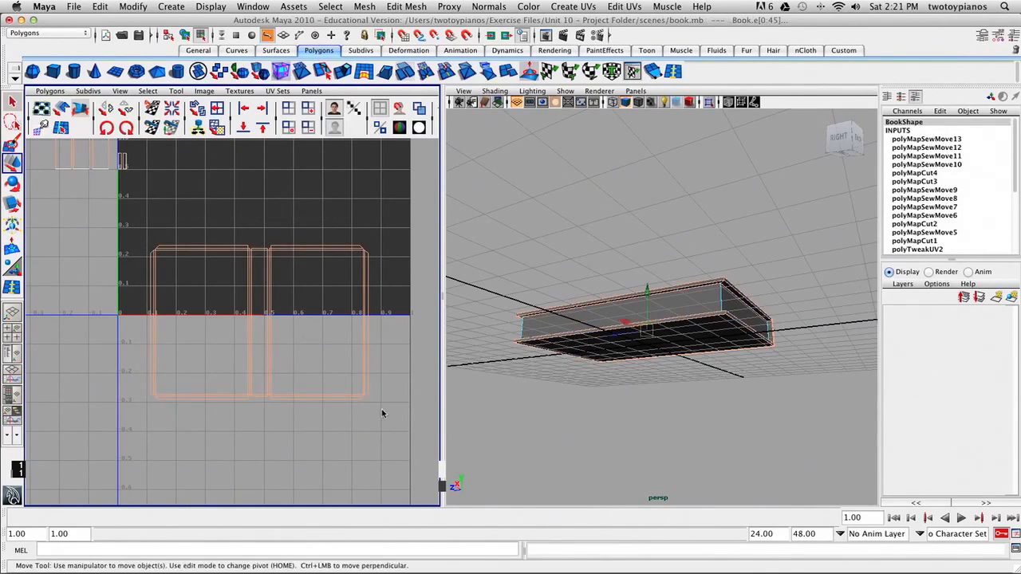
left_click_drag(695, 321, 790, 360, "alt")
right_click_drag(631, 337, 678, 359, "alt")
left_click_drag(650, 363, 688, 321, "alt")
right_click_drag(757, 329, 679, 316, "alt")
middle_click_drag(680, 316, 682, 344, "alt")
left_click_drag(620, 316, 593, 326, "alt")
right_click_drag(89, 319, 61, 319, "alt")
middle_click_drag(126, 320, 163, 319, "alt")
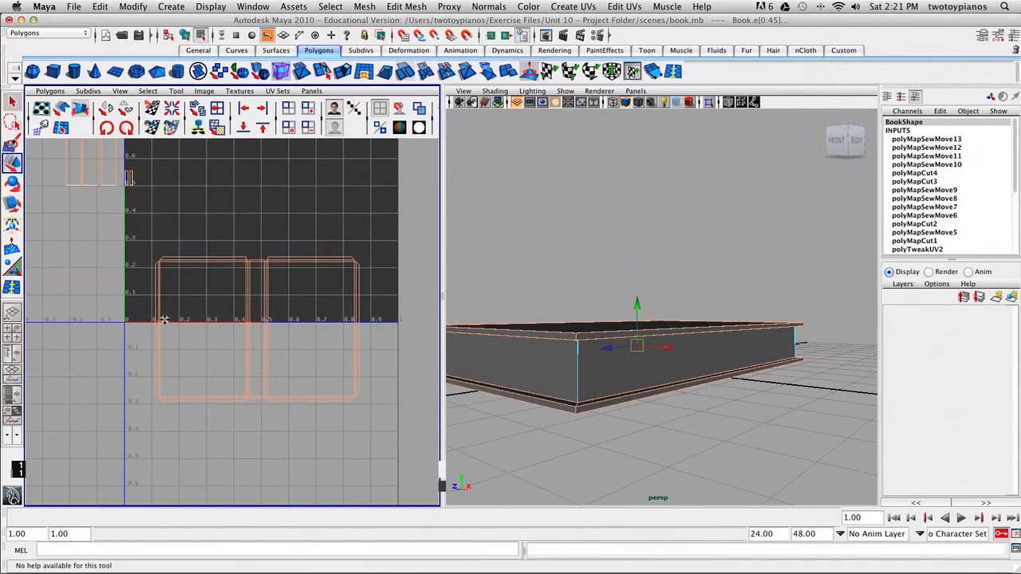
middle_click_drag(164, 236, 165, 272, "alt")
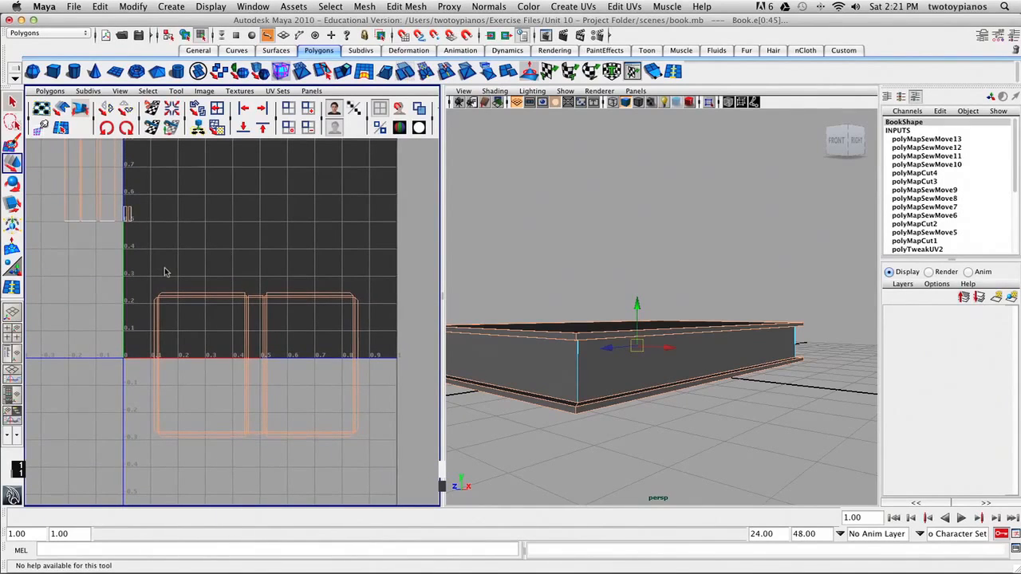
Inspect the recessed inner borders and the back of the book model with the cover shell's edges selected.
left_click_drag(649, 336, 656, 332, "alt")
right_click_drag(569, 377, 742, 379, "alt")
middle_click_drag(665, 387, 659, 339, "alt")
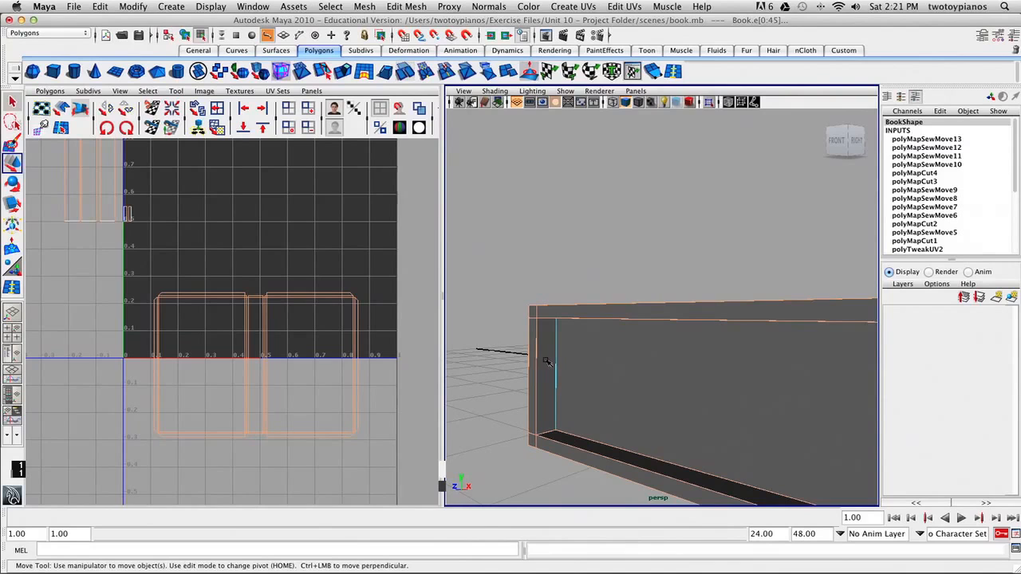
left_click_drag(548, 354, 854, 368, "alt")
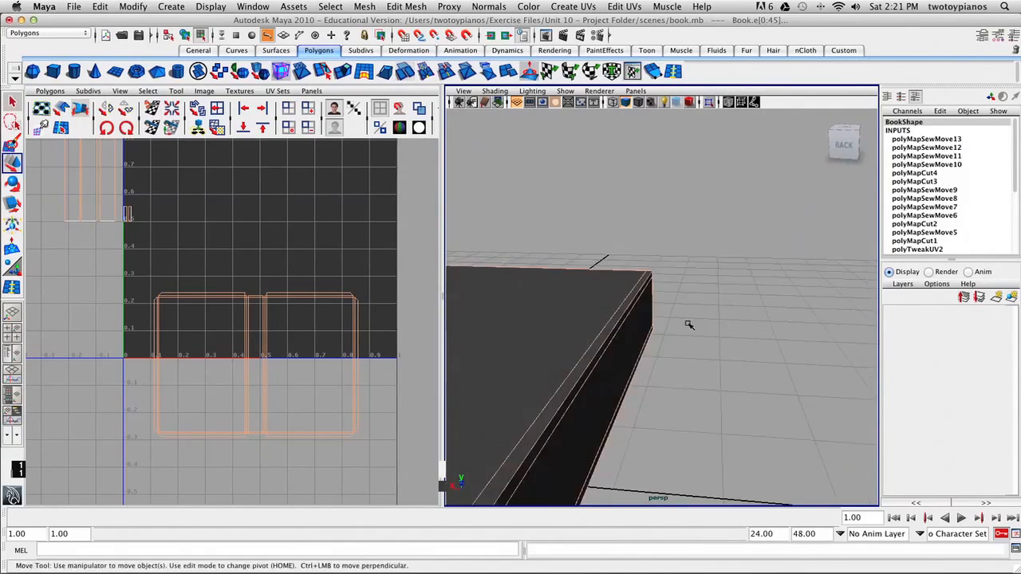
middle_click_drag(693, 330, 752, 243, "alt")
right_click_drag(746, 247, 548, 269, "alt")
left_click_drag(548, 269, 753, 346, "alt")
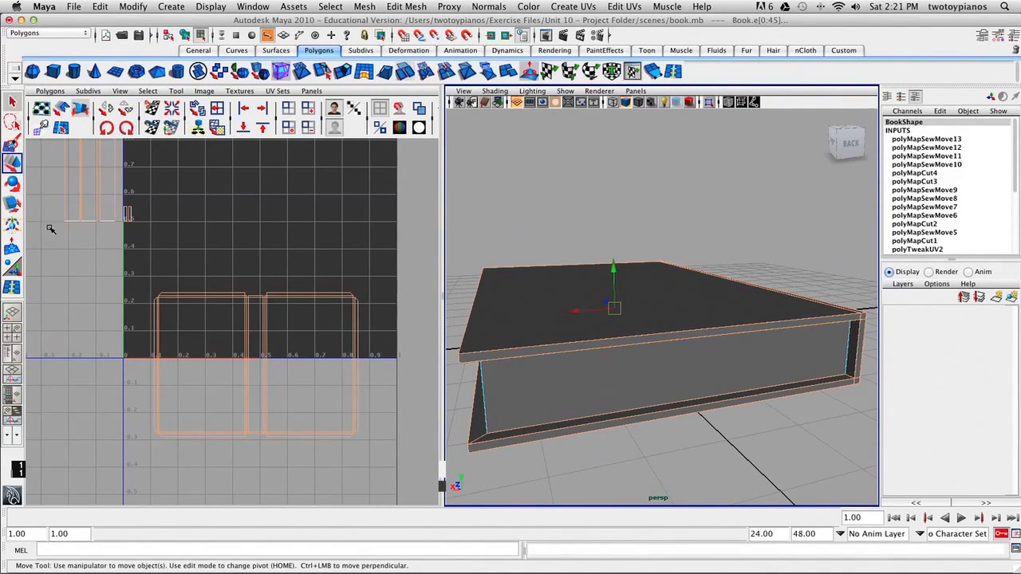
Clear the edge selection on the completed cover shell.
right_click_drag(227, 253, 255, 253, "alt")
middle_click_drag(213, 230, 206, 213, "alt")
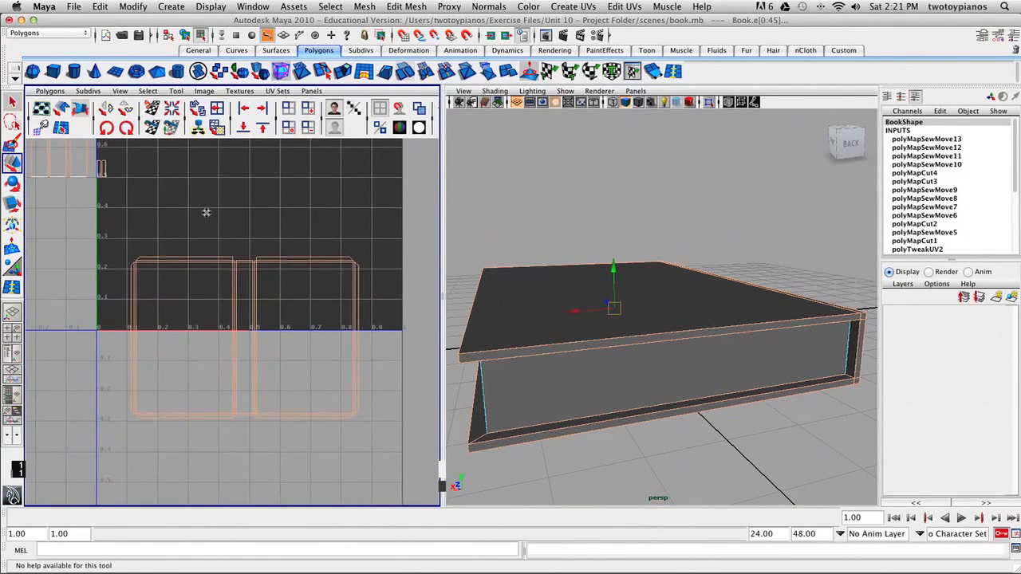
right_click_drag(191, 217, 245, 256, "alt")
left_click(245, 253)
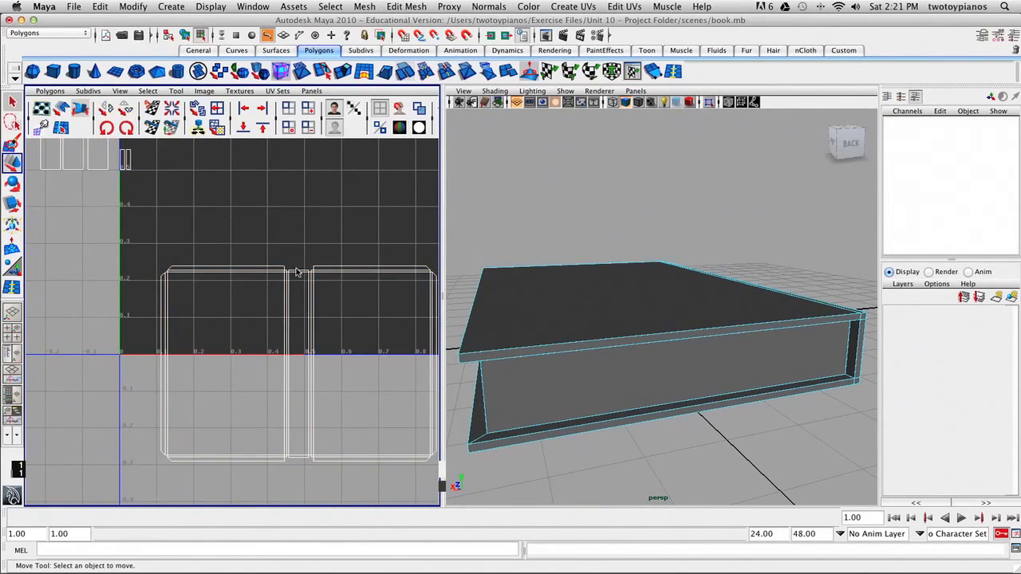
Select the spine's short upper and lower edges and move and sew the two small matching strips onto them.
right_click_drag(315, 274, 441, 264, "alt")
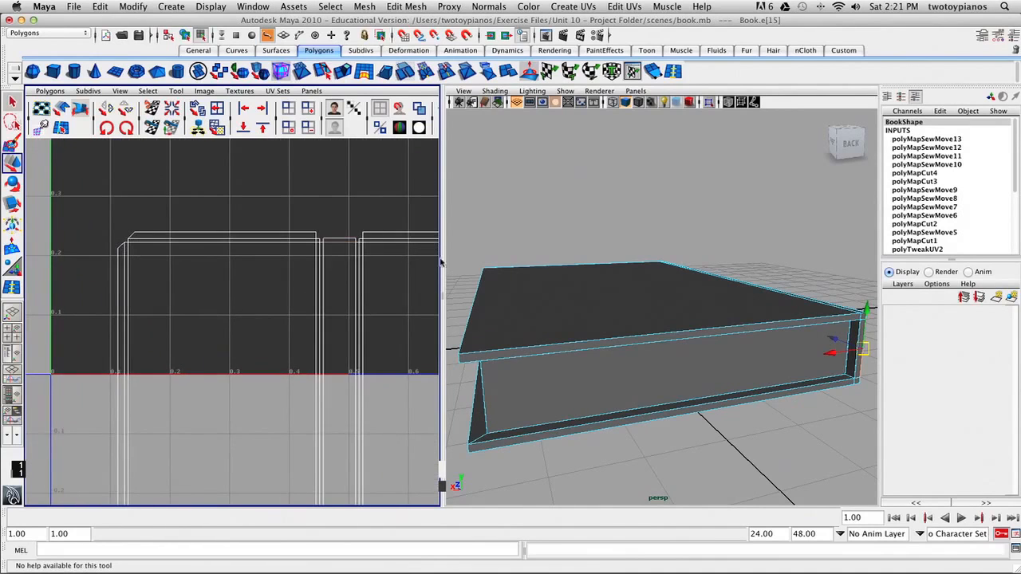
left_click_drag(344, 240, 346, 241)
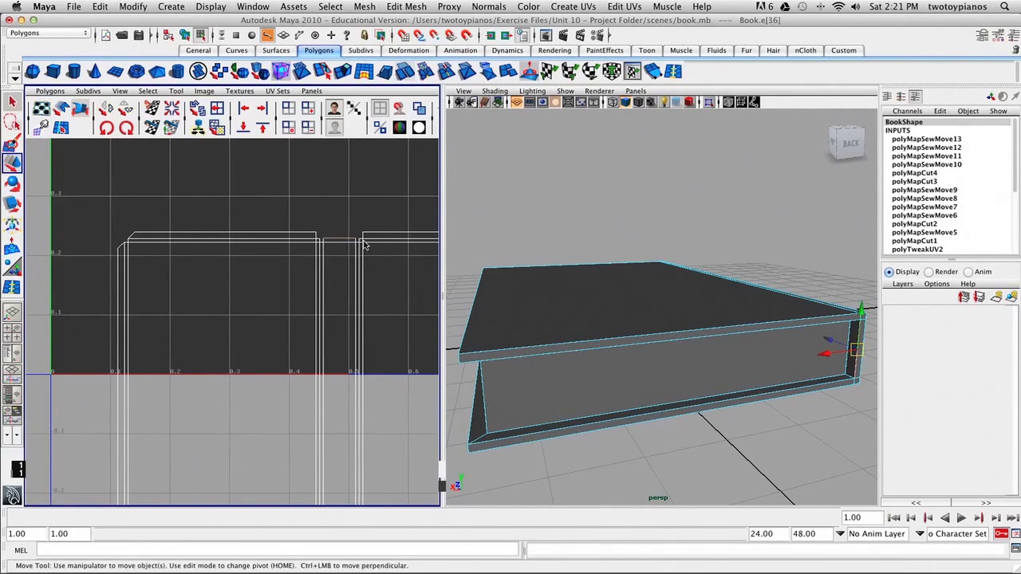
right_click_drag(364, 243, 289, 251, "alt")
middle_click_drag(283, 422, 205, 230, "alt")
right_click_drag(220, 275, 353, 299, "alt")
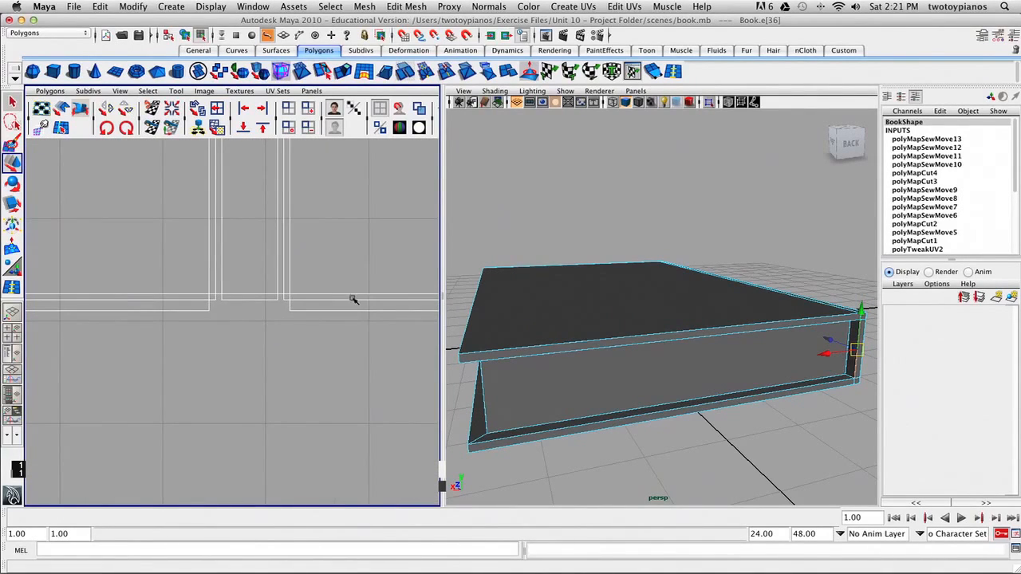
left_click_drag(242, 301, 256, 312, "shift")
right_click_drag(256, 312, 182, 273, "alt")
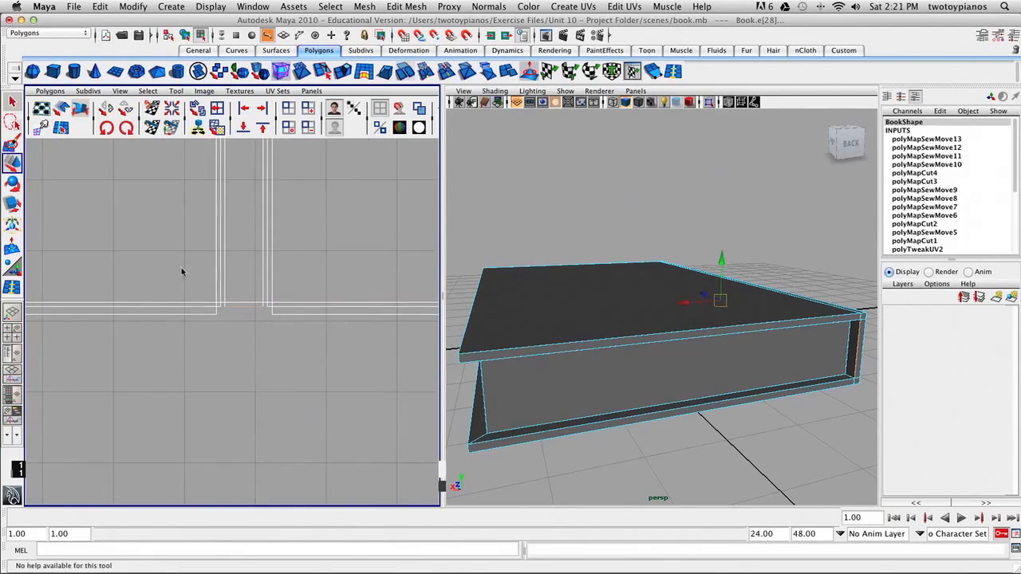
right_click_drag(261, 264, 152, 233, "alt")
middle_click_drag(157, 231, 157, 312, "alt")
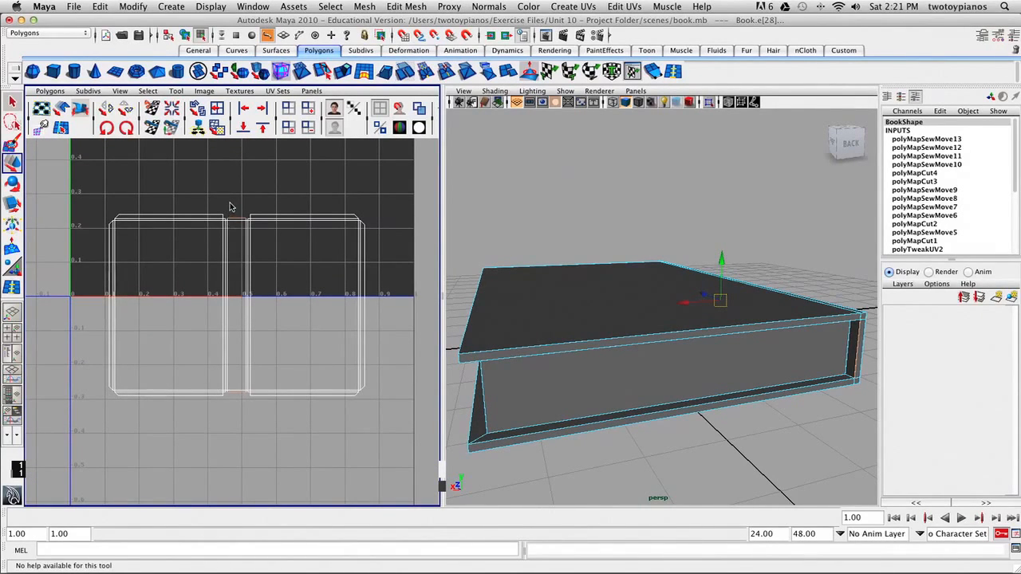
right_click_drag(221, 285, 225, 249, "alt")
middle_click_drag(226, 249, 227, 301, "alt")
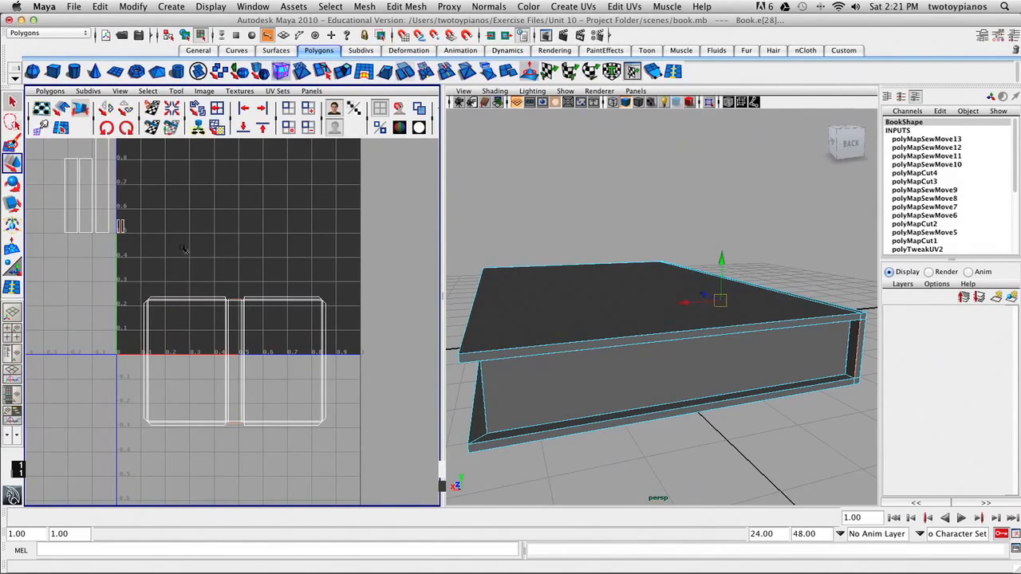
right_click_drag(39, 233, 195, 231, "alt")
middle_click_drag(107, 192, 255, 296, "alt")
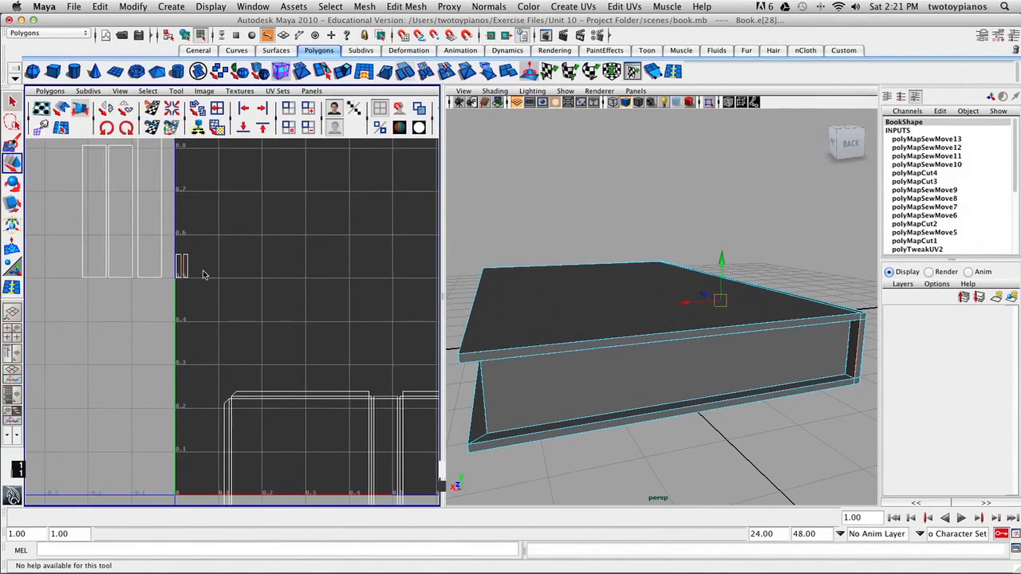
right_click_drag(157, 275, 395, 277, "alt")
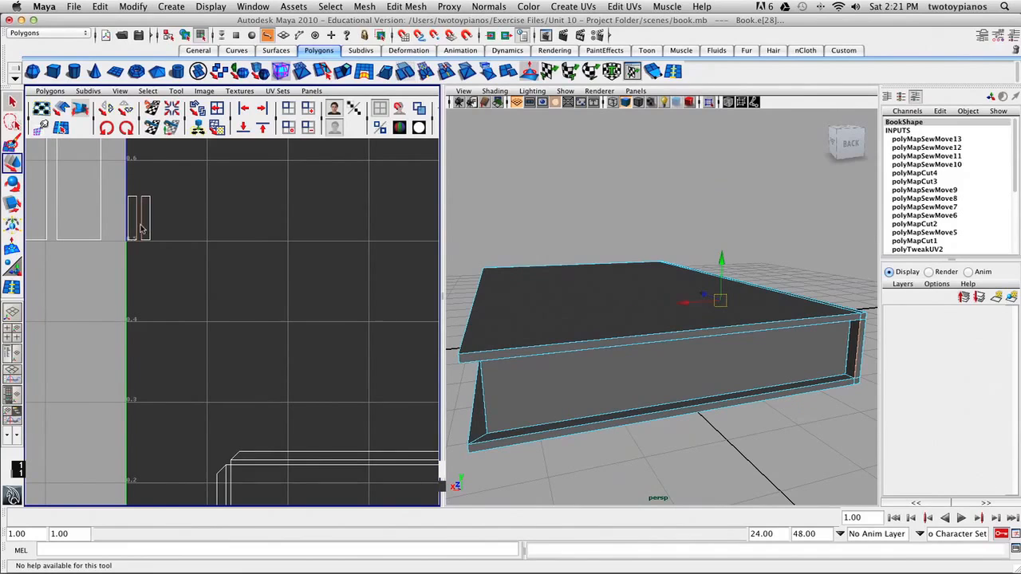
right_click_drag(243, 294, 72, 286, "alt")
middle_click_drag(232, 286, 198, 216, "alt")
left_click(173, 130)
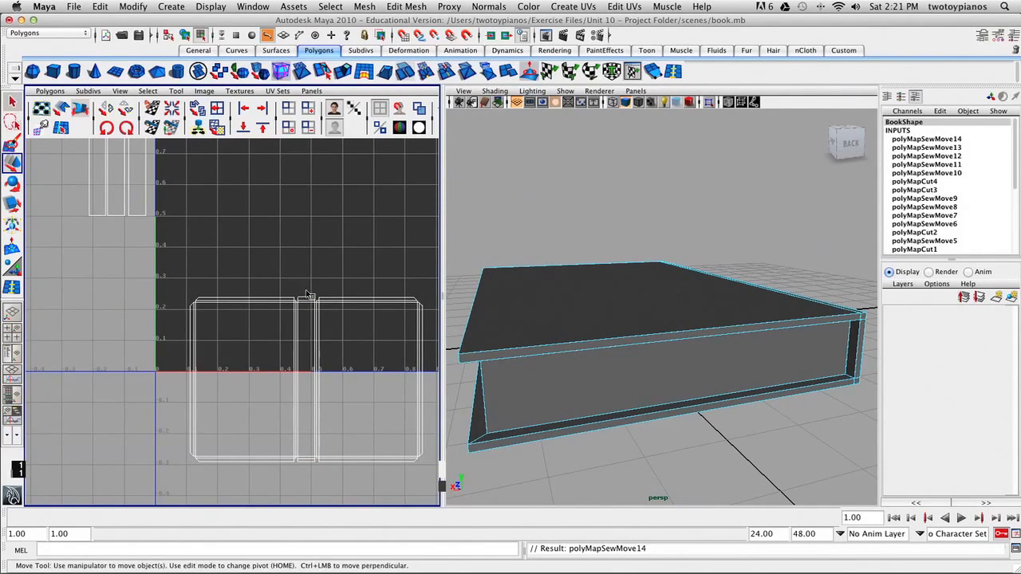
right_click_drag(309, 295, 152, 281, "alt")
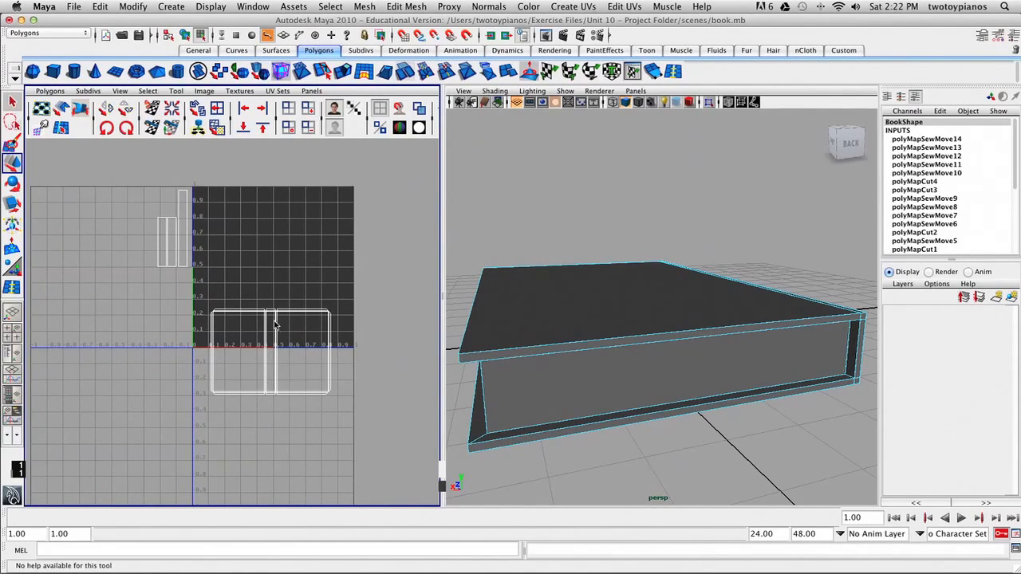
Select all UVs of the cover shell and move it straight up into the upper part of the 0–1 texture space.
right_click_drag(275, 324, 300, 322)
left_click_drag(198, 289, 361, 440)
left_click_drag(269, 277, 264, 165)
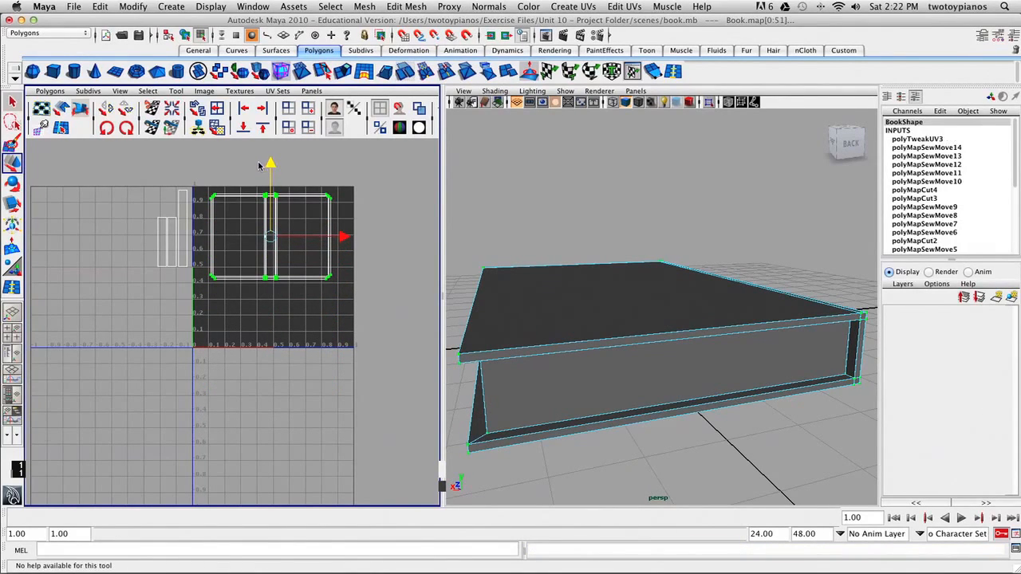
Move the three page strips' UVs below the cover shell, rotate them to lie horizontally, and place them just beneath it.
left_click_drag(140, 181, 192, 302)
left_click_drag(170, 230, 263, 322)
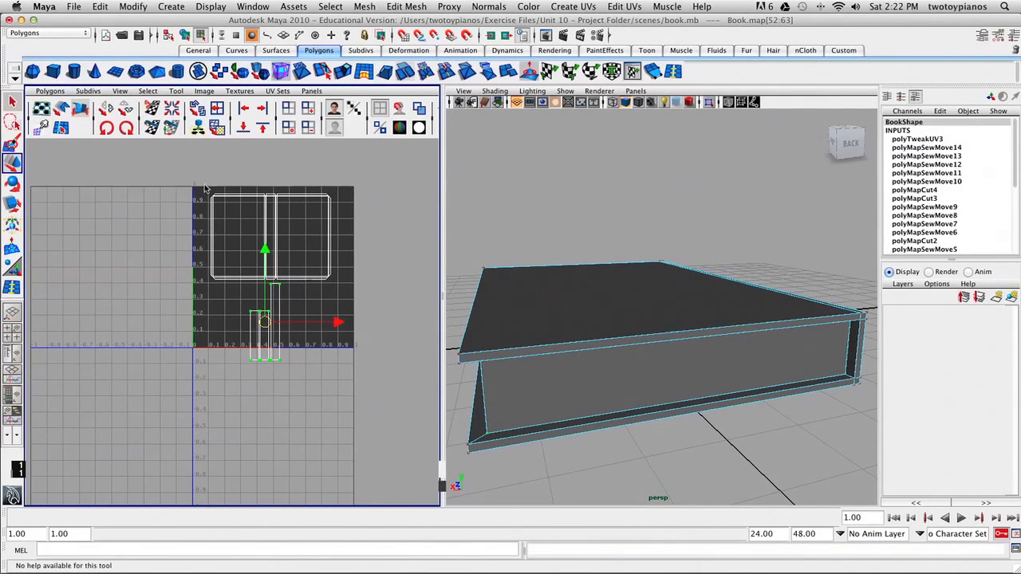
left_click(127, 129)
left_click(127, 129)
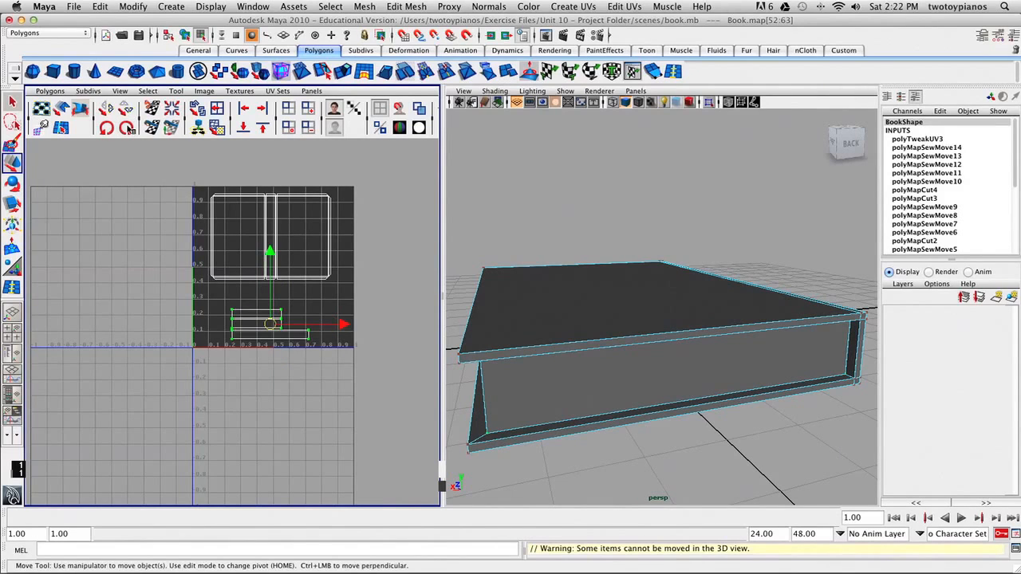
left_click_drag(273, 257, 271, 230)
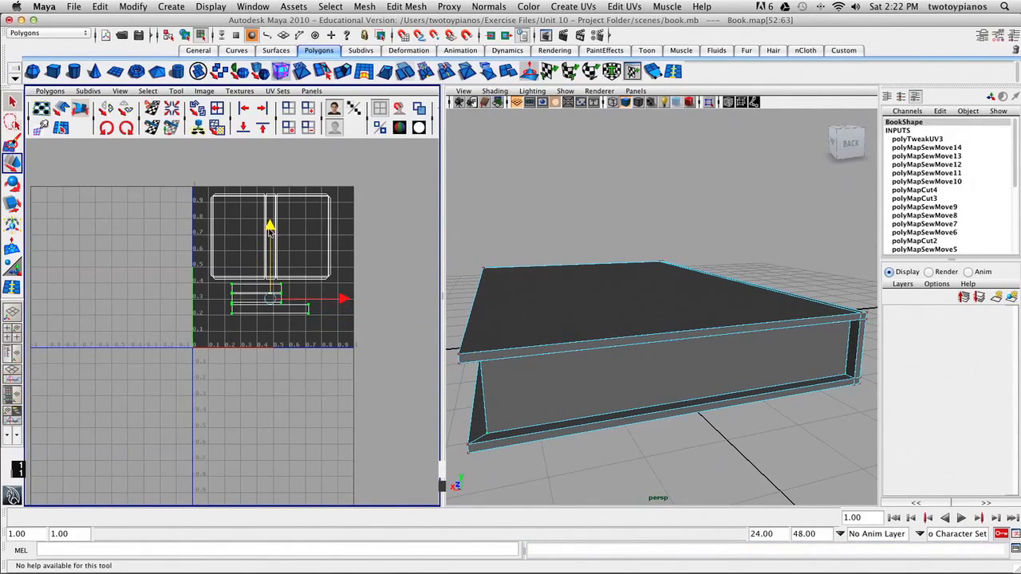
left_click(259, 298)
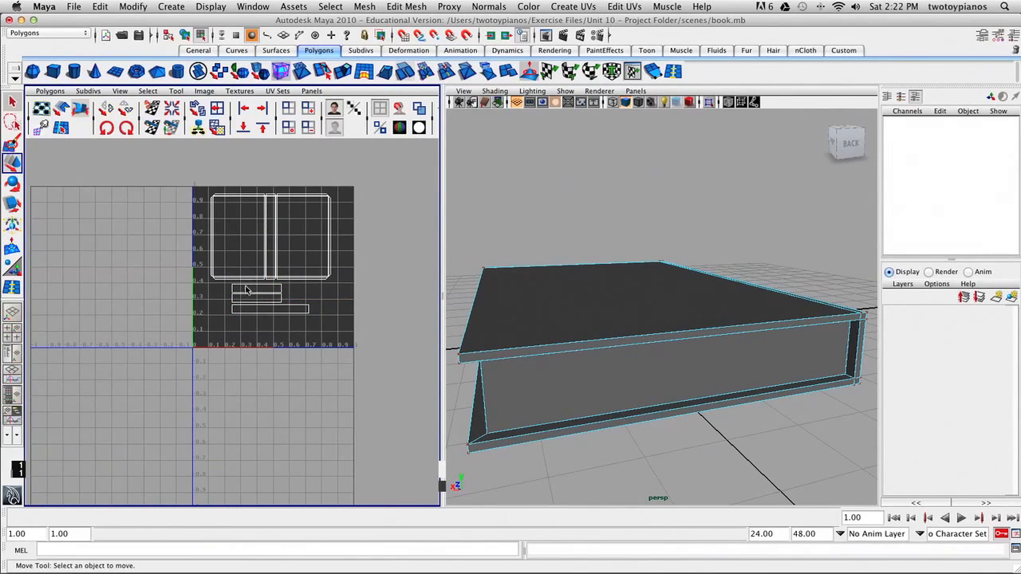
Select the UVs of all shells, center them in the 0–1 texture space and scale them uniformly to nearly fill it.
middle_click_drag(245, 291, 257, 403, "alt")
right_click_drag(256, 402, 282, 367, "alt")
middle_click_drag(282, 367, 229, 286, "alt")
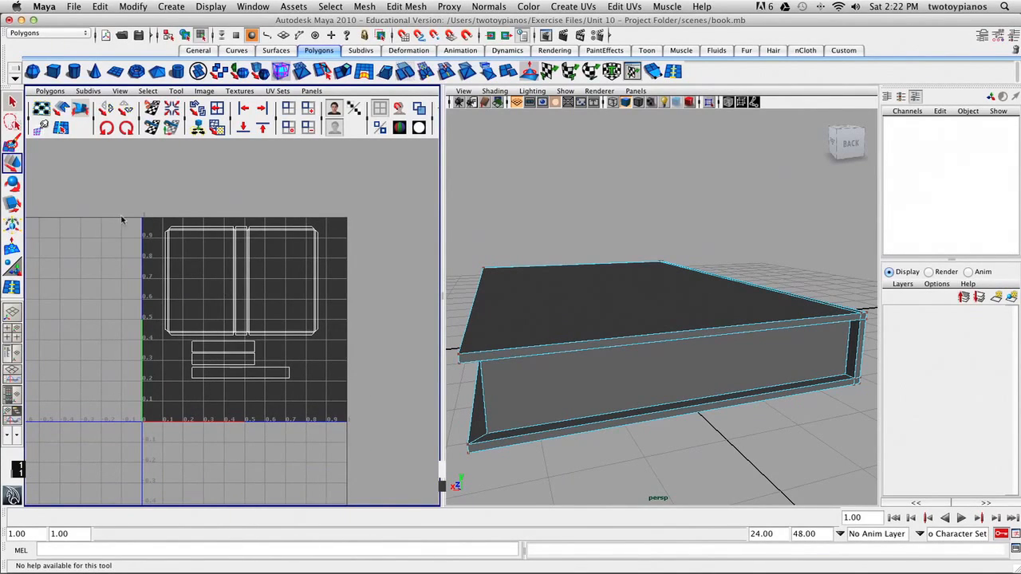
left_click_drag(116, 199, 363, 399)
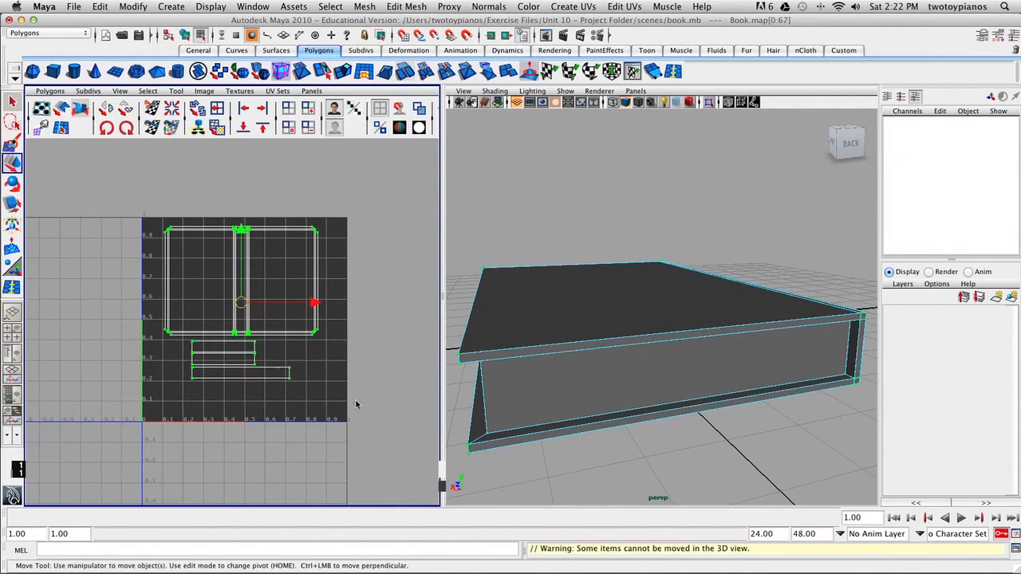
left_click_drag(241, 304, 245, 323)
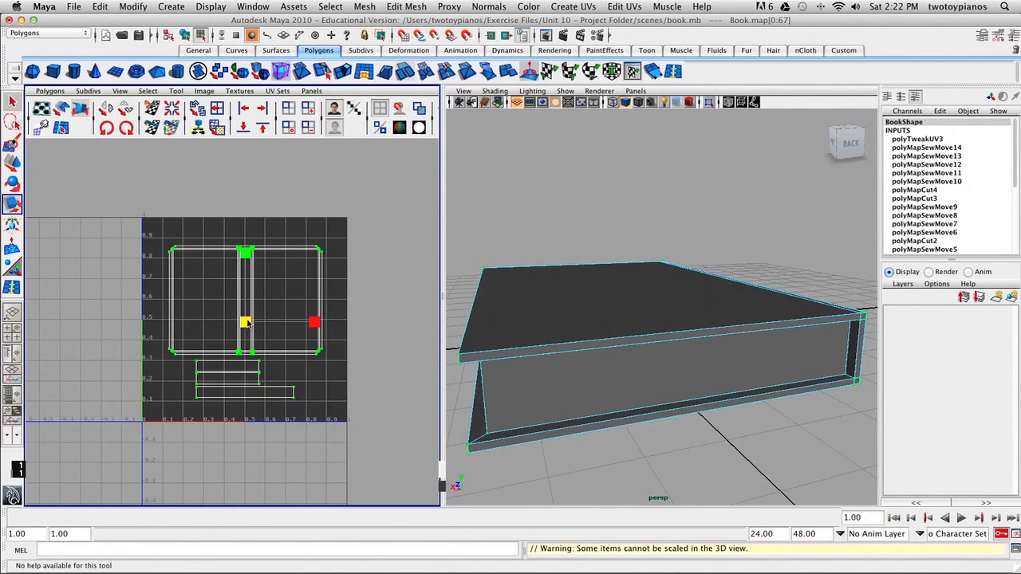
left_click_drag(246, 321, 263, 324)
key("w")
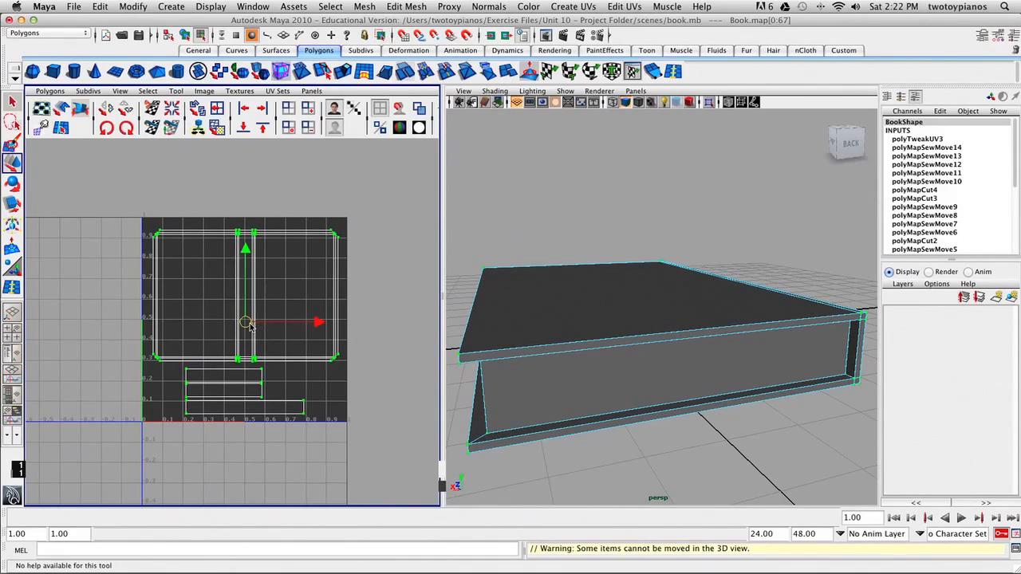
scroll(237, 321, "up", 2)
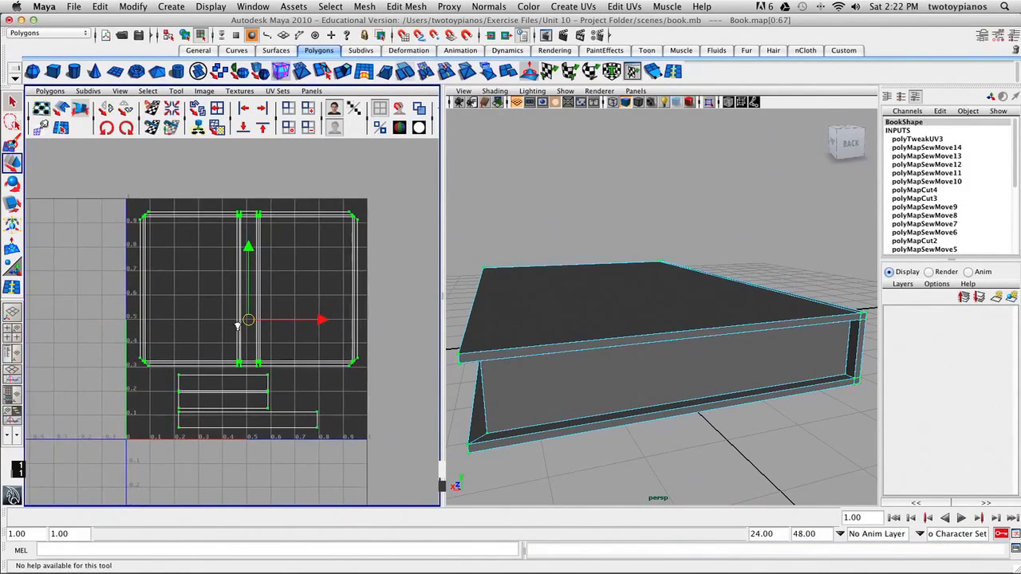
key("r")
left_click_drag(246, 327, 256, 323)
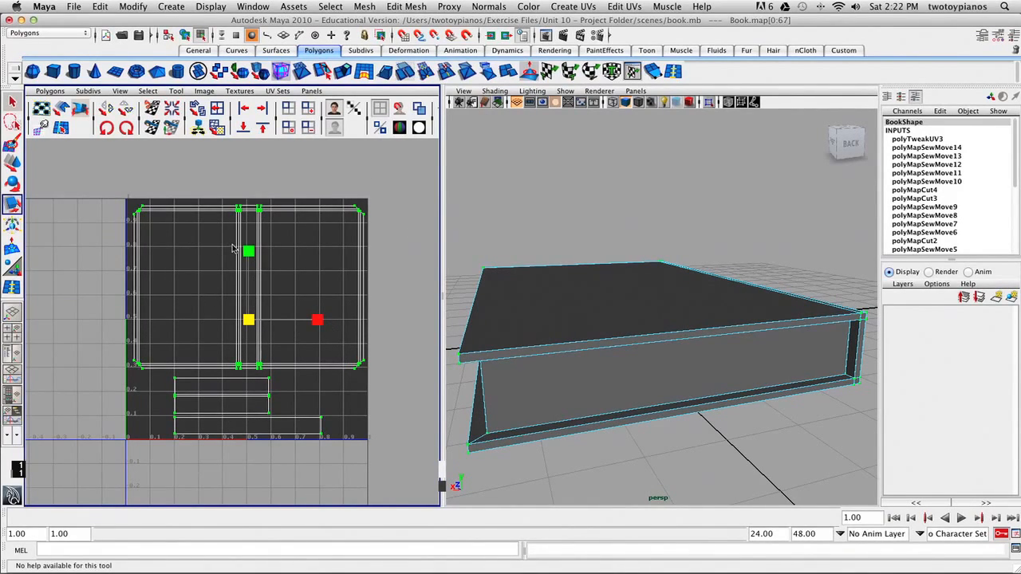
left_click_drag(249, 321, 191, 327)
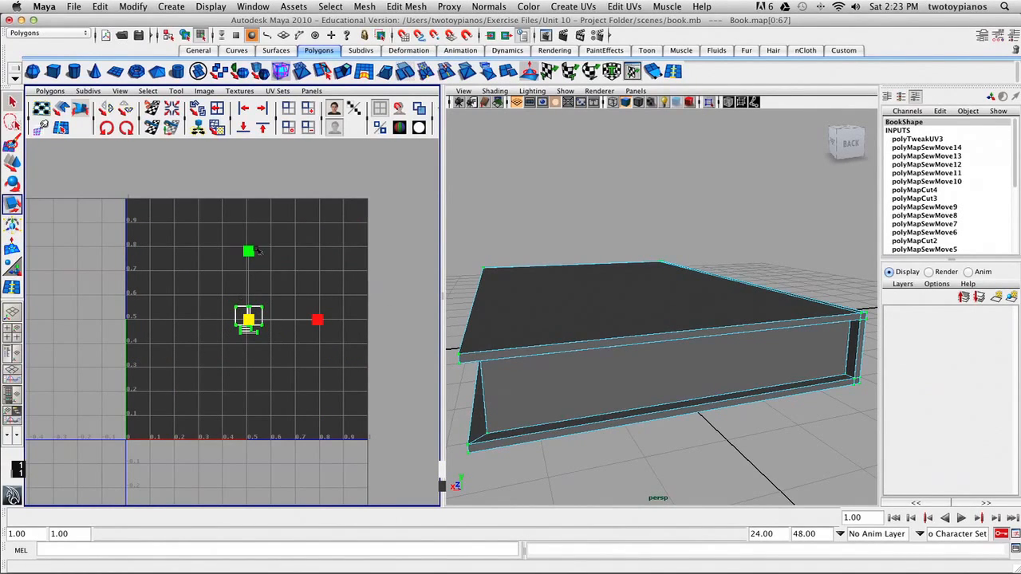
scroll(247, 323, "up", 2)
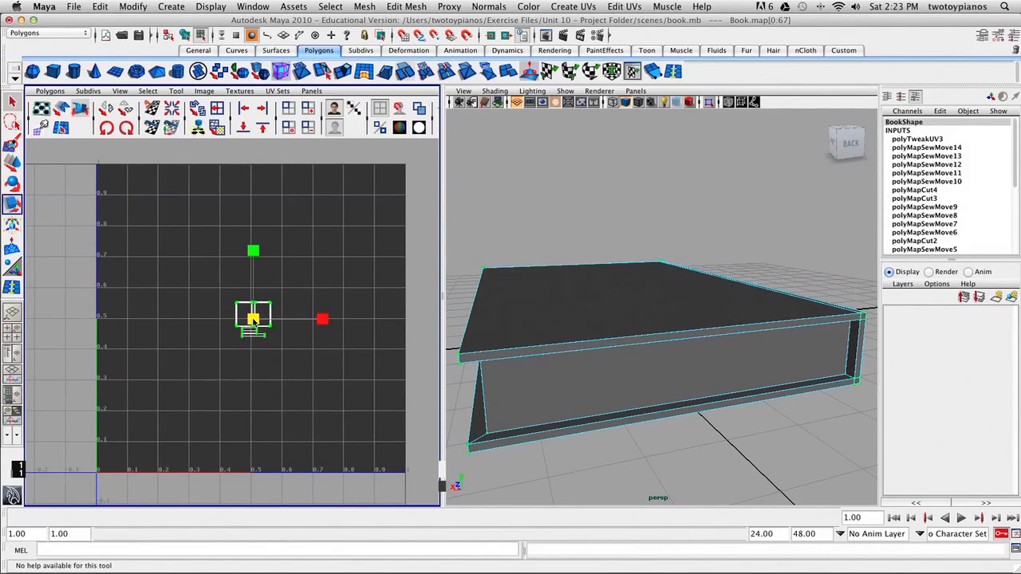
key("ctrl+z")
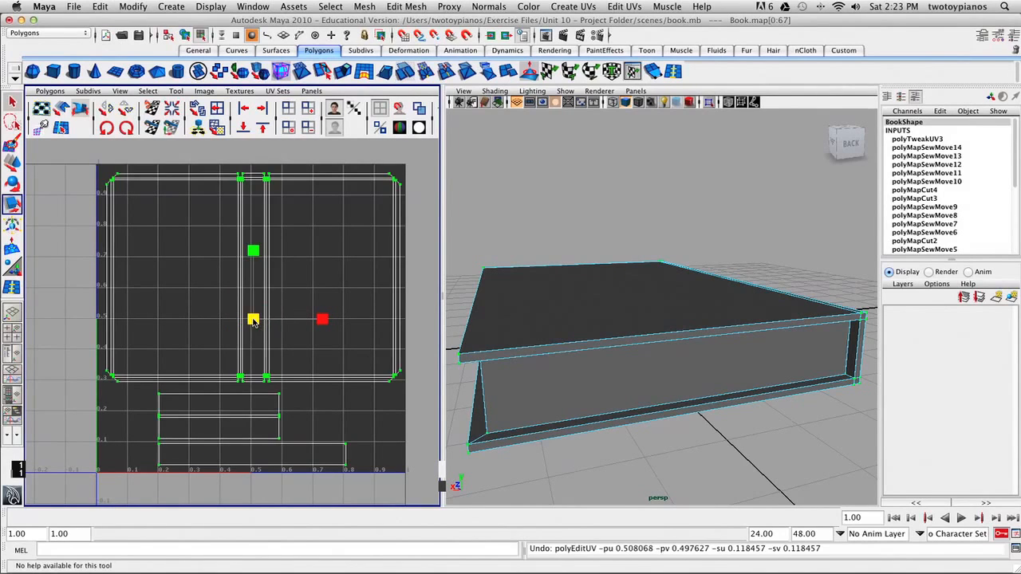
Deselect the UVs and select the whole book model in object mode, viewed from above its front cover.
left_click(330, 415)
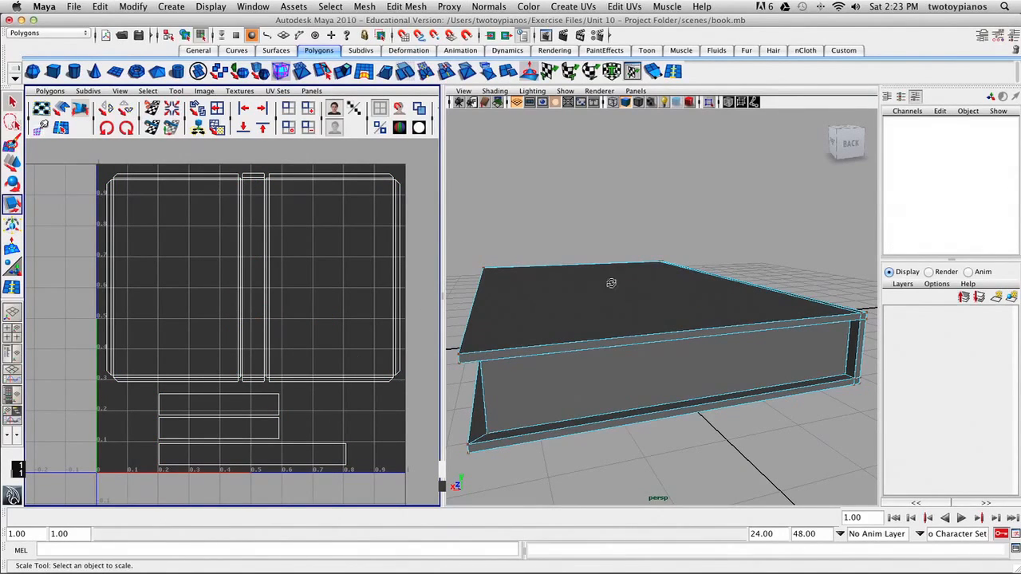
right_click_drag(611, 285, 528, 281, "alt")
left_click_drag(528, 280, 650, 292, "alt")
right_click_drag(650, 292, 688, 275)
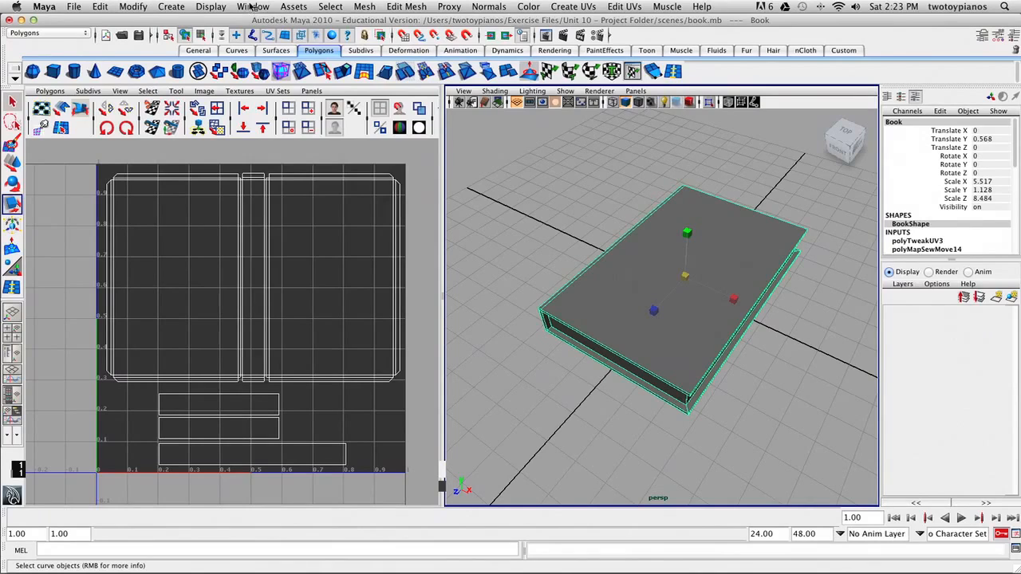
Open the Hypershade beside the book model and delete the existing lambert2 material.
left_click(252, 7)
mouse_move(292, 39)
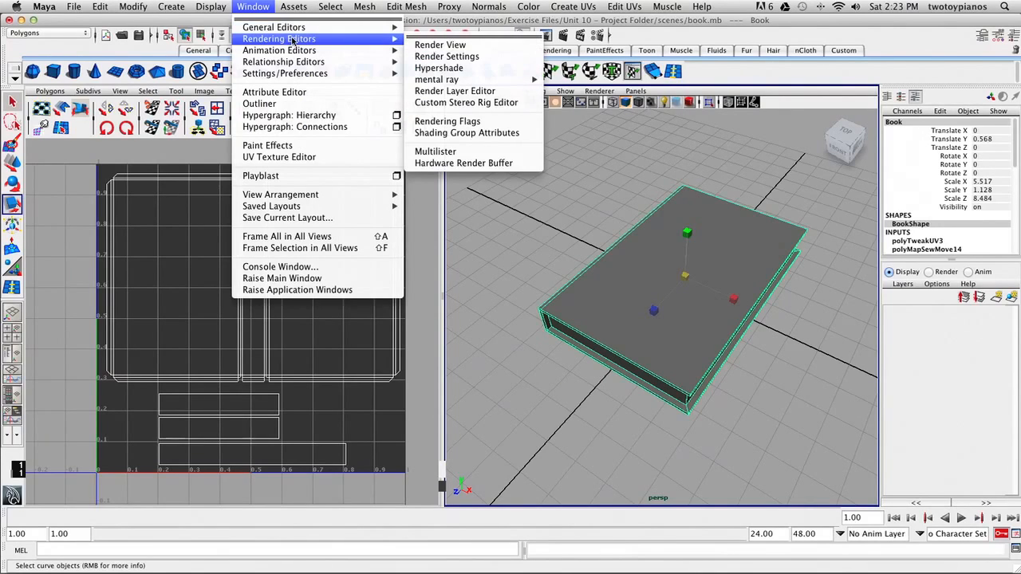
left_click(446, 69)
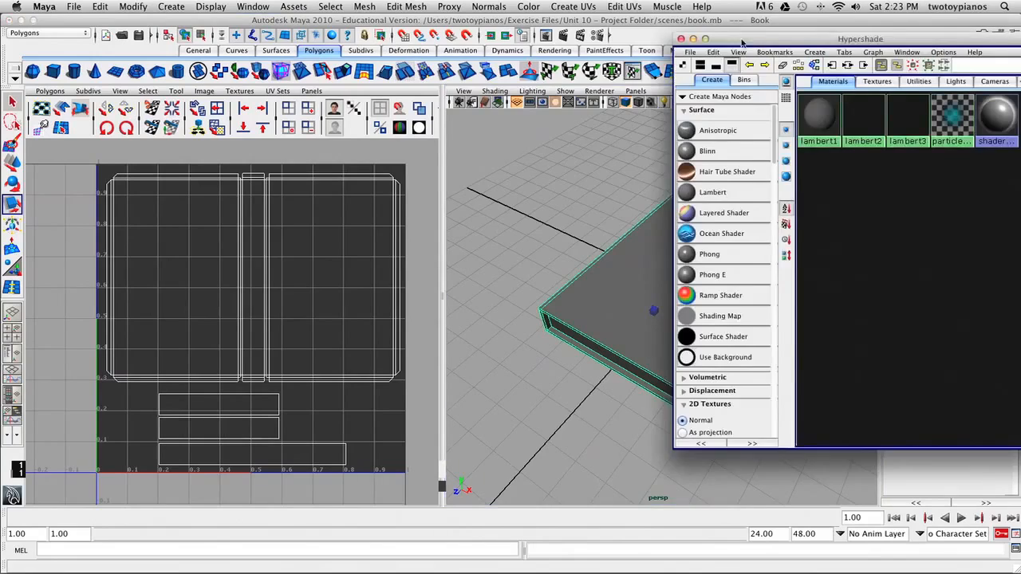
left_click_drag(752, 42, 263, 24)
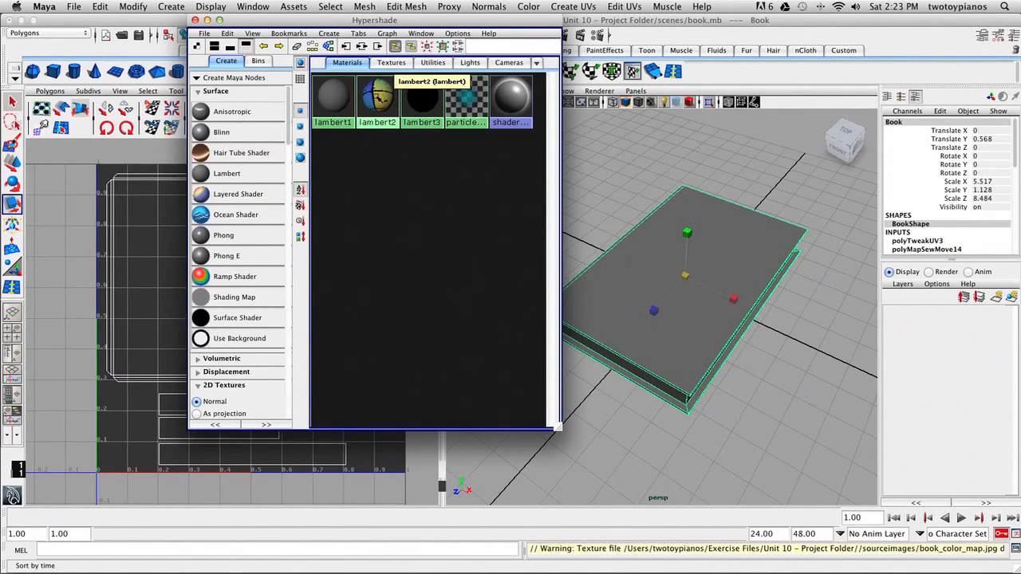
left_click(378, 98)
key("Delete")
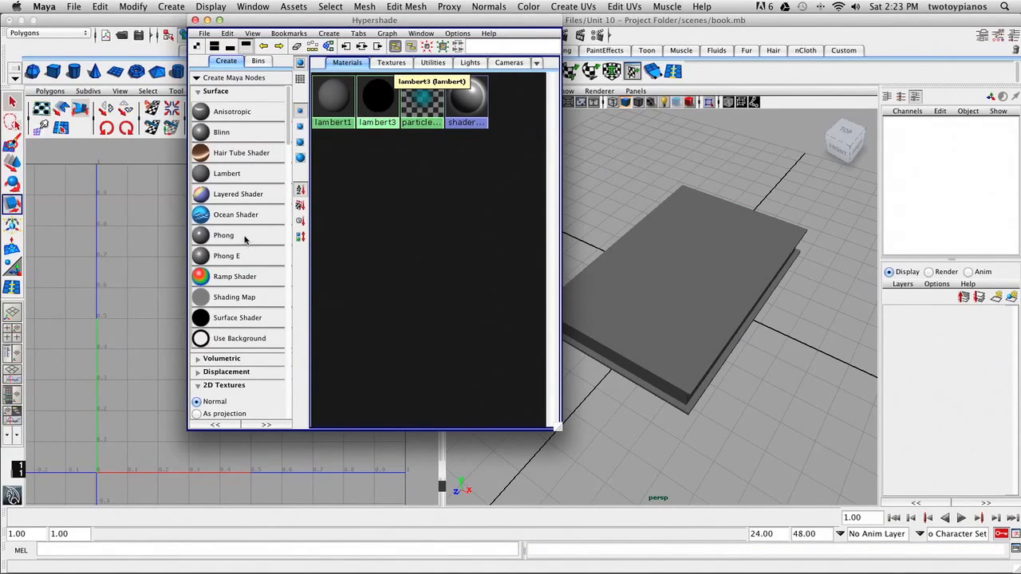
Create a new Lambert material and connect a File texture to its color.
left_click(225, 177)
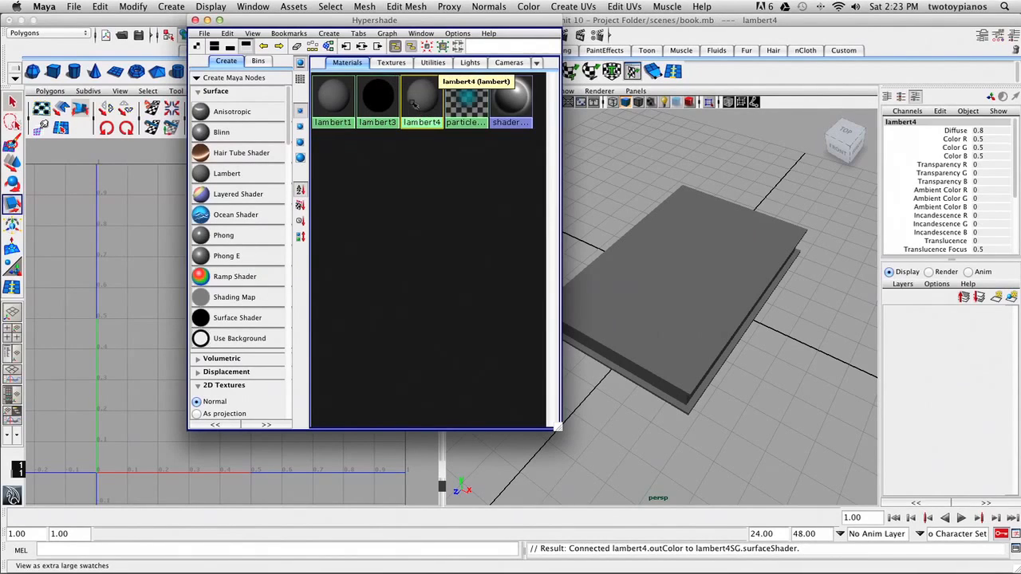
double_click(422, 97)
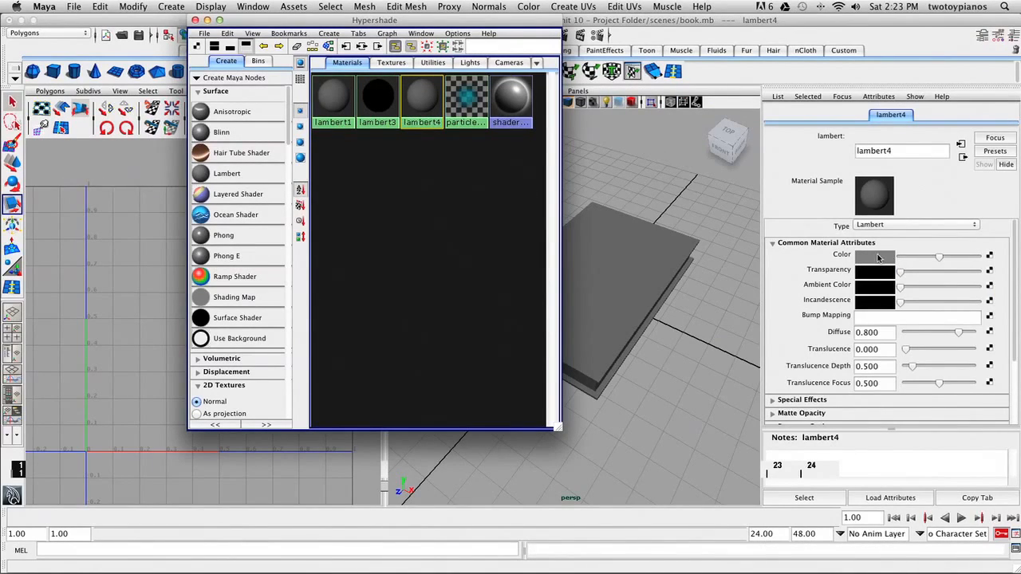
left_click(989, 255)
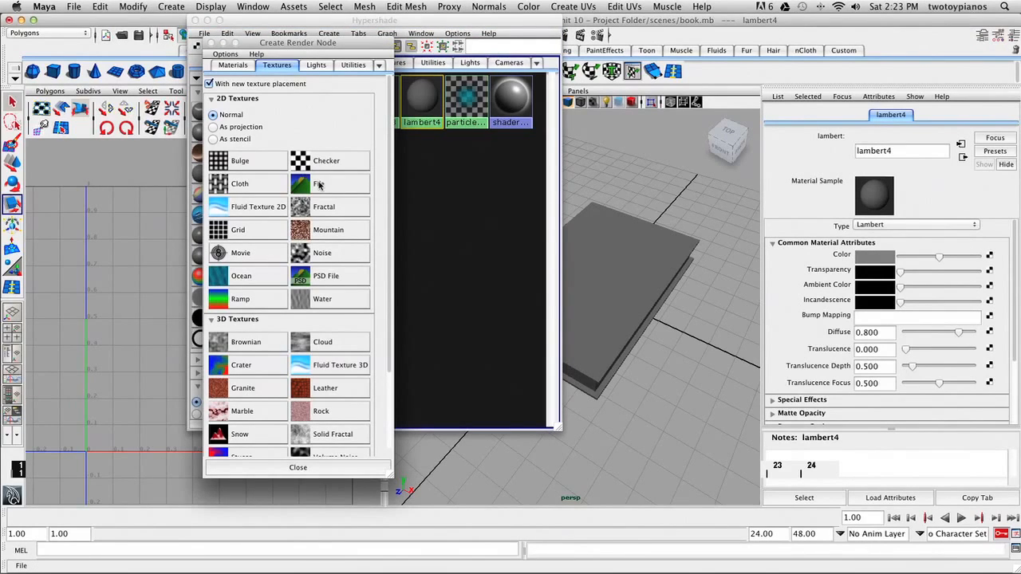
left_click(319, 184)
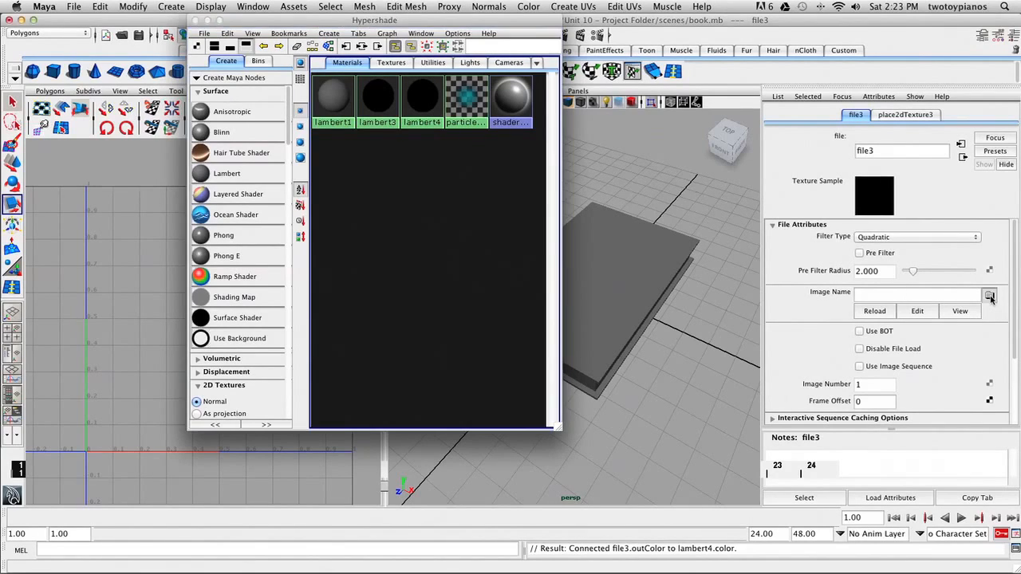
Load UV_number_grid.jpg from the sourceimages folder as the file texture's image.
left_click(991, 296)
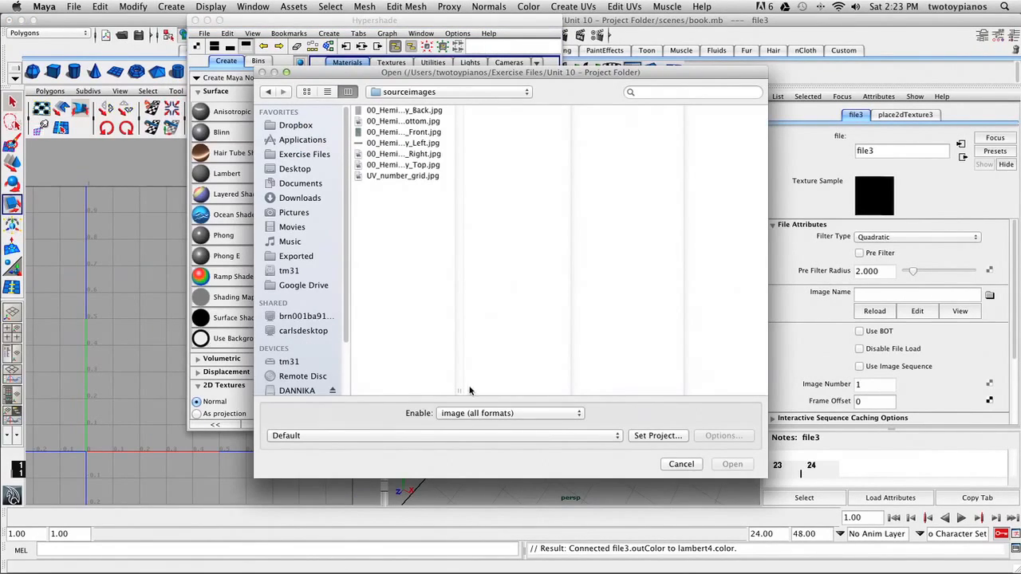
left_click_drag(459, 391, 543, 378)
left_click(403, 176)
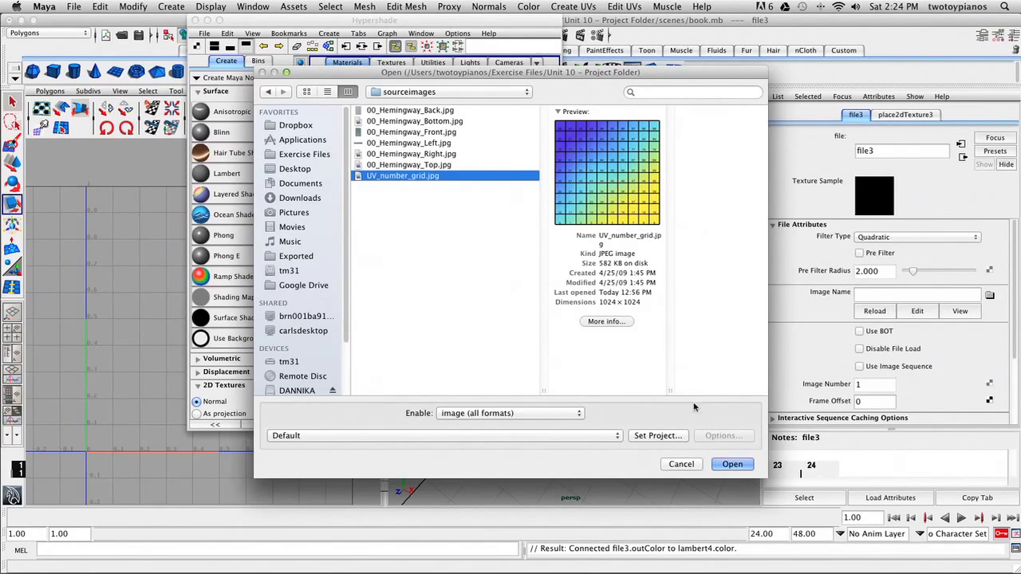
left_click(731, 465)
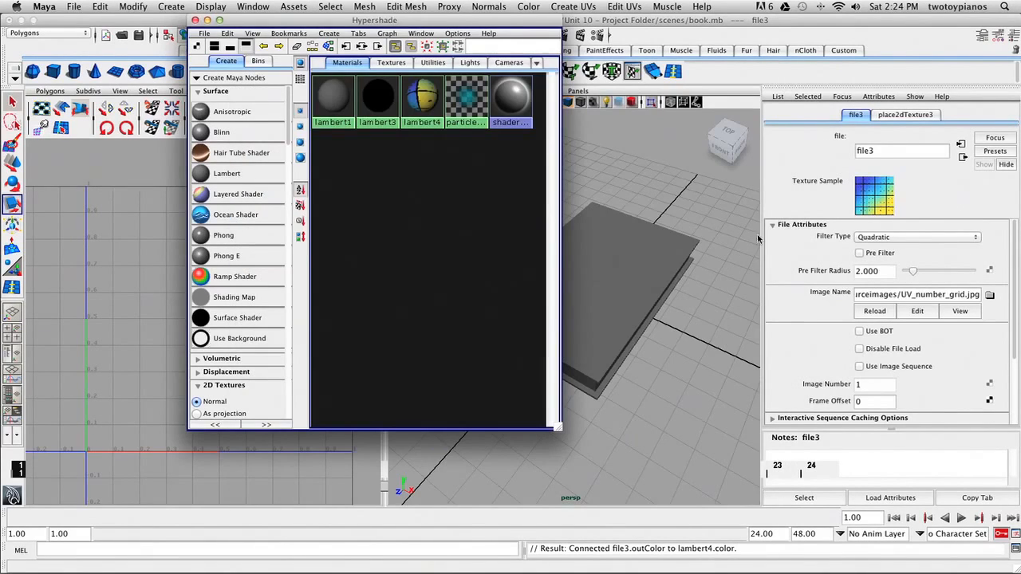
Assign the number-grid Lambert to the book, show textures in the perspective view, and close the Hypershade.
left_click_drag(447, 22, 345, 23)
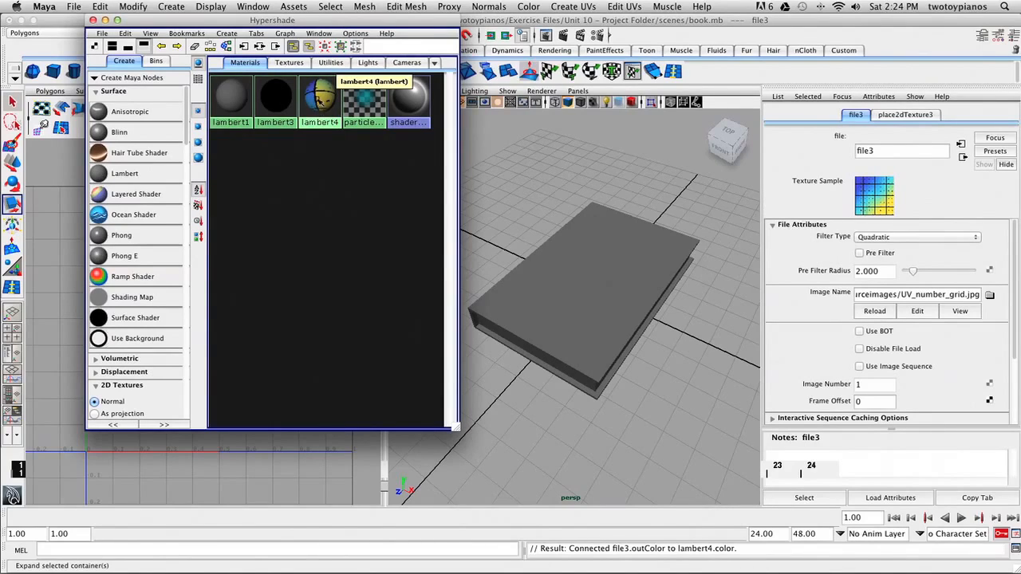
middle_click_drag(330, 109, 651, 214)
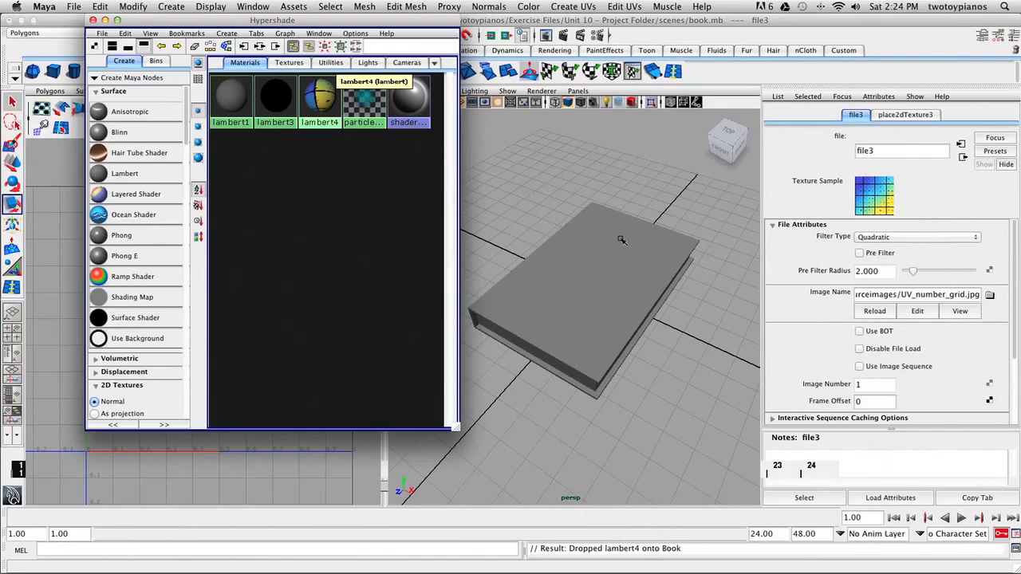
left_click(621, 239)
key("6")
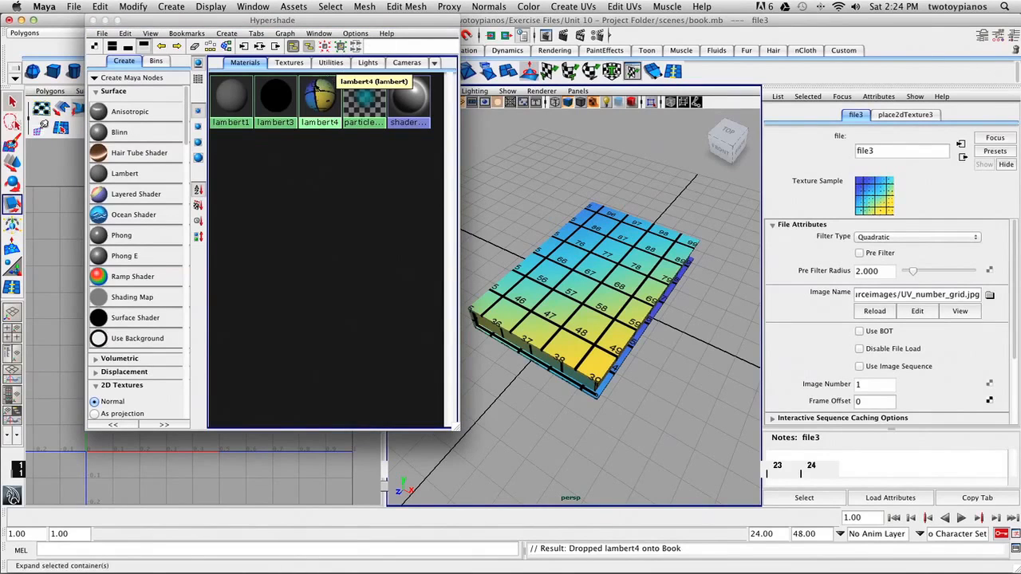
left_click(93, 19)
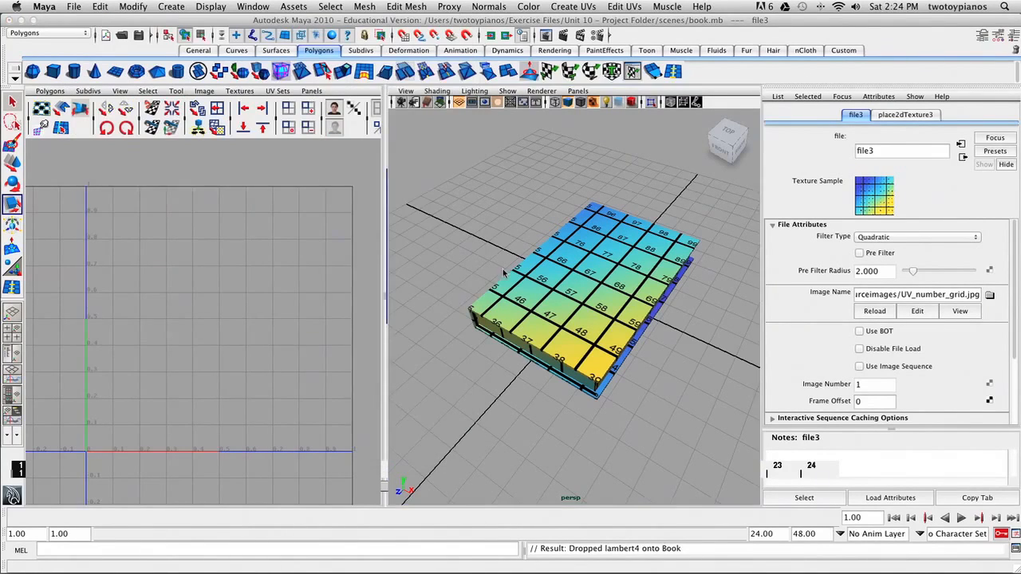
Select the book and examine the number grid on its cover, spine and page edges for distortion, continuity and orientation.
left_click(600, 339)
left_click_drag(600, 339, 574, 271, "alt")
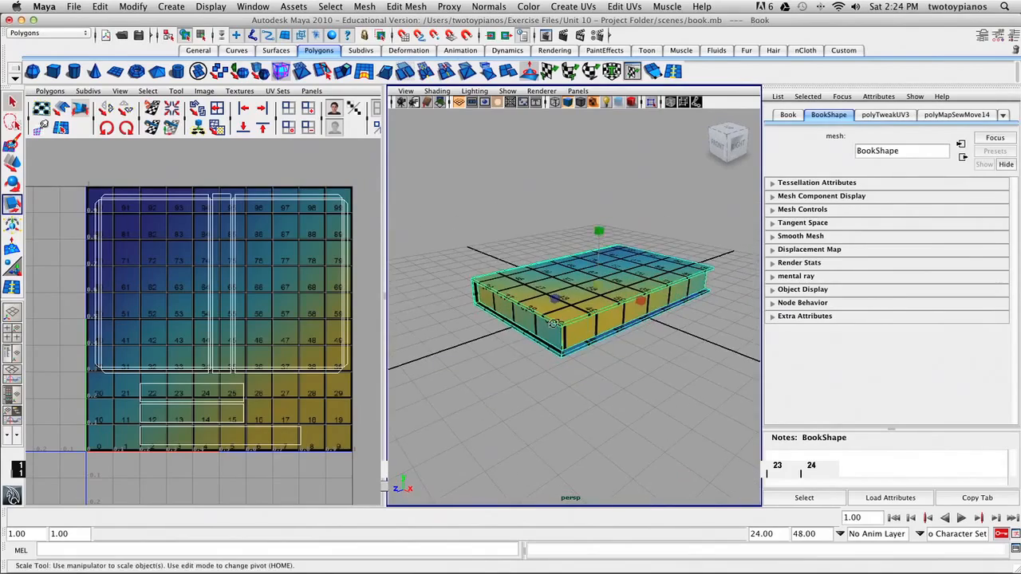
right_click_drag(594, 295, 695, 322, "alt")
left_click_drag(594, 267, 678, 371, "alt")
left_click_drag(583, 313, 540, 309, "alt")
right_click_drag(541, 309, 574, 352, "alt")
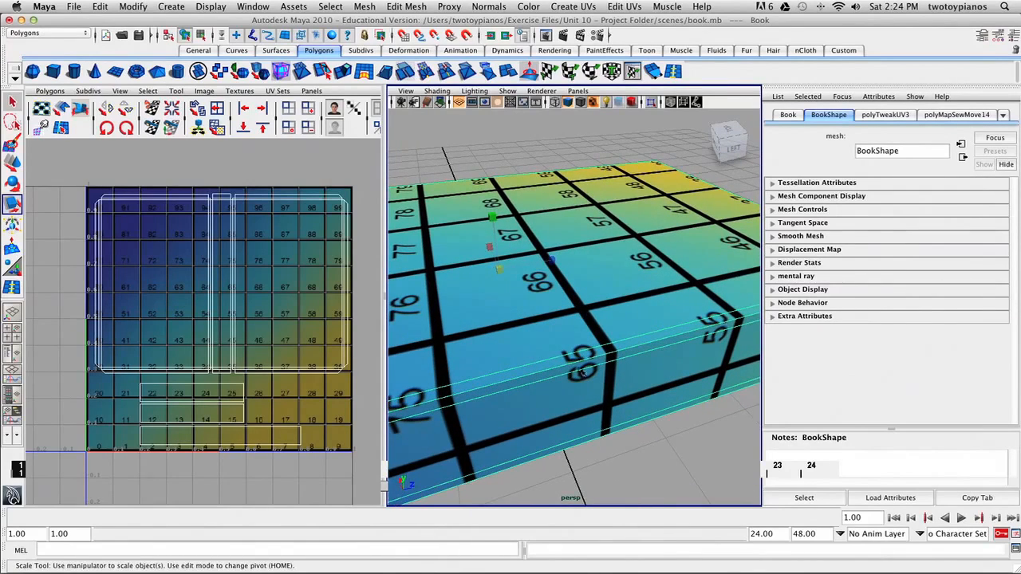
left_click_drag(615, 392, 606, 317, "alt")
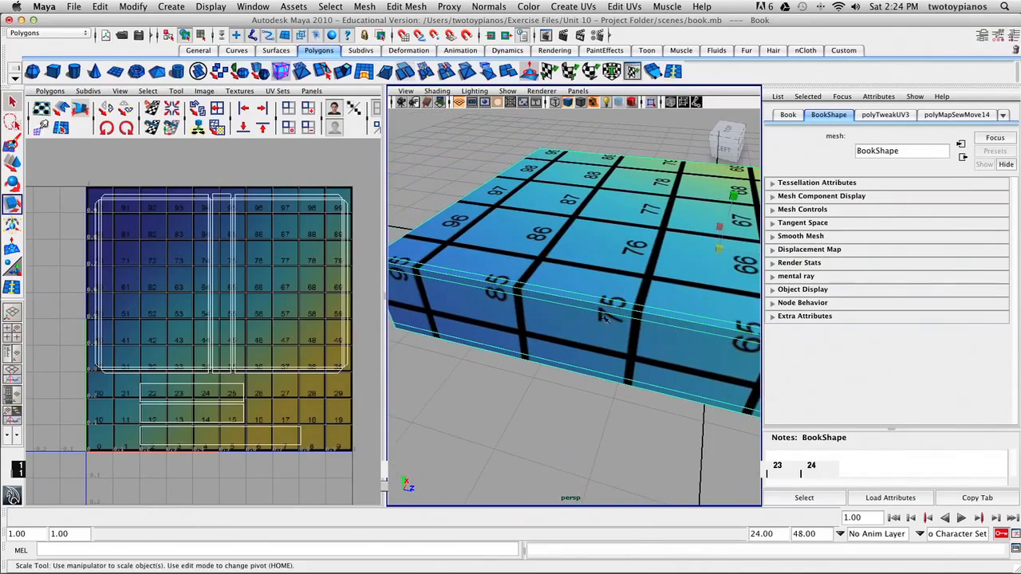
mouse_move(675, 380)
left_mouse_down("alt")
mouse_move(611, 337)
mouse_move(607, 303)
mouse_move(629, 257)
mouse_move(543, 333)
mouse_move(602, 259)
mouse_move(562, 265)
left_mouse_up("alt")
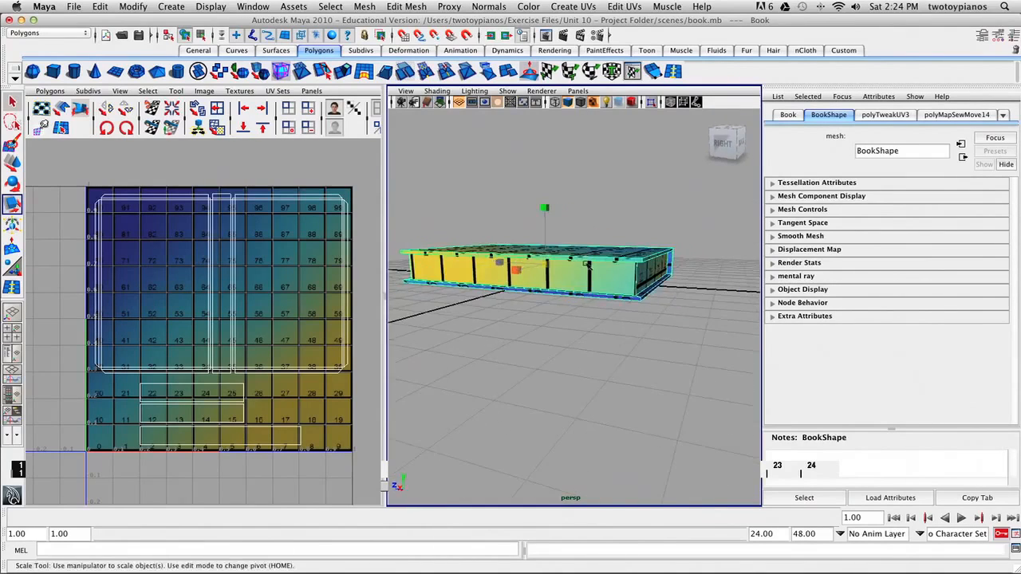
left_click_drag(631, 269, 592, 288, "alt")
right_click_drag(592, 287, 656, 295, "alt")
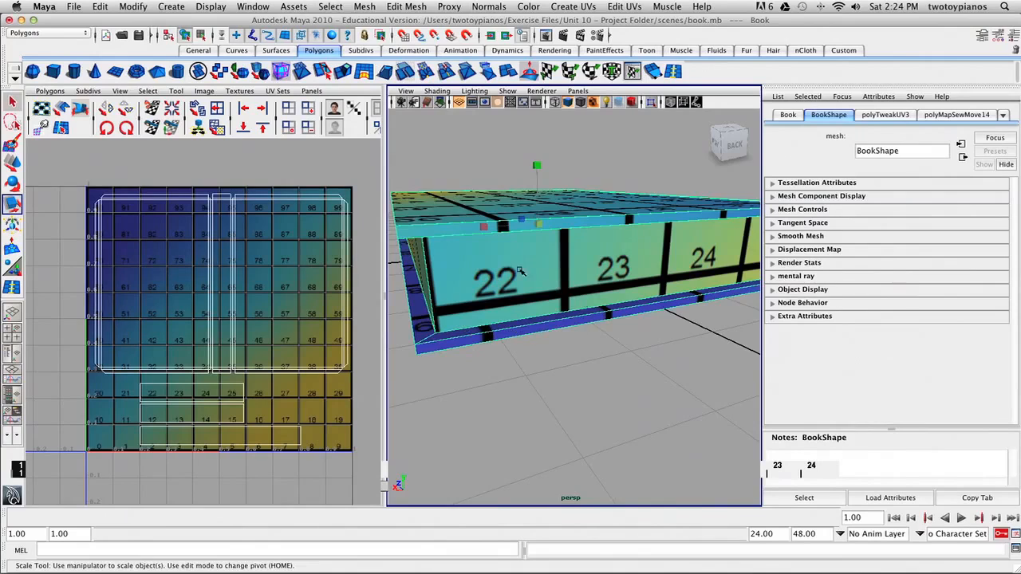
mouse_move(526, 272)
left_mouse_down("alt")
mouse_move(650, 260)
mouse_move(662, 249)
left_mouse_up("alt")
left_click_drag(479, 214, 575, 229, "alt")
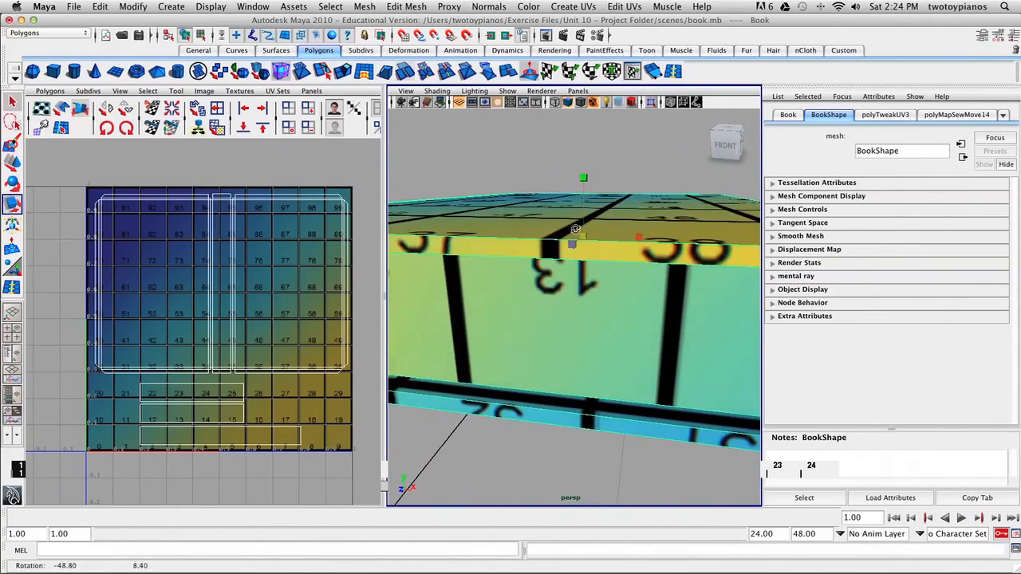
right_click_drag(660, 326, 477, 346, "alt")
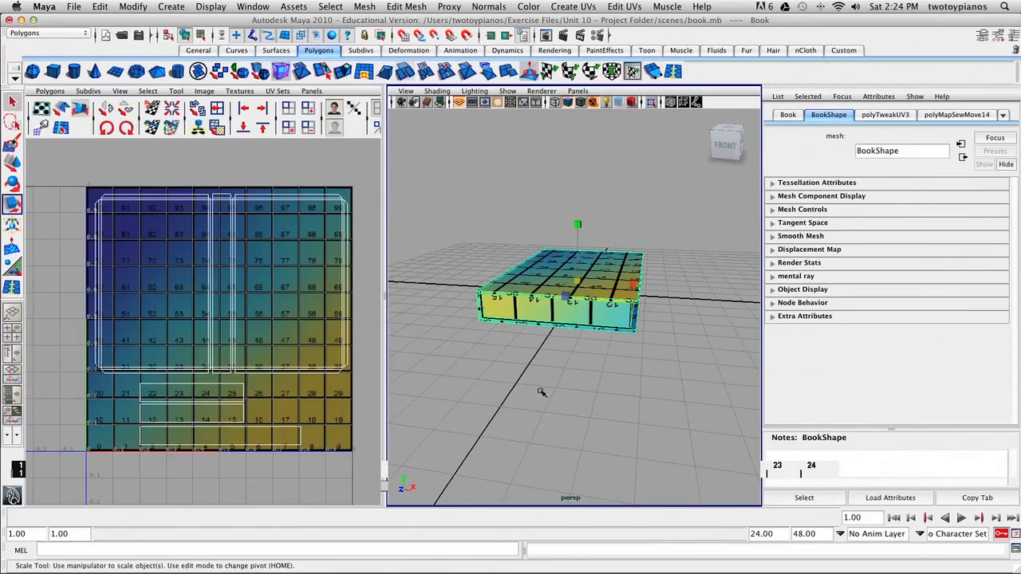
left_click_drag(545, 323, 573, 301, "alt")
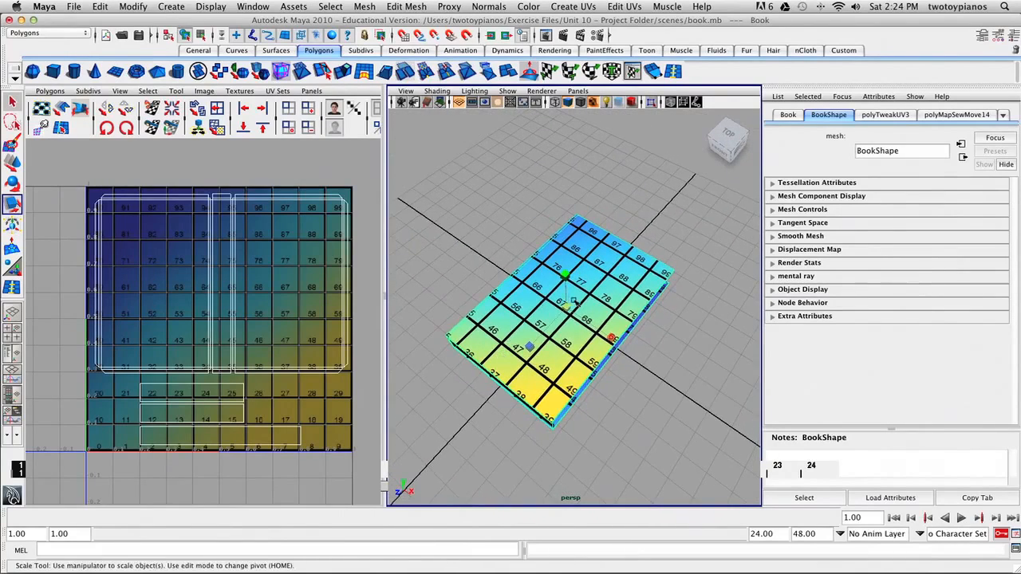
right_click_drag(573, 302, 638, 306, "alt")
left_click_drag(638, 307, 651, 267, "alt")
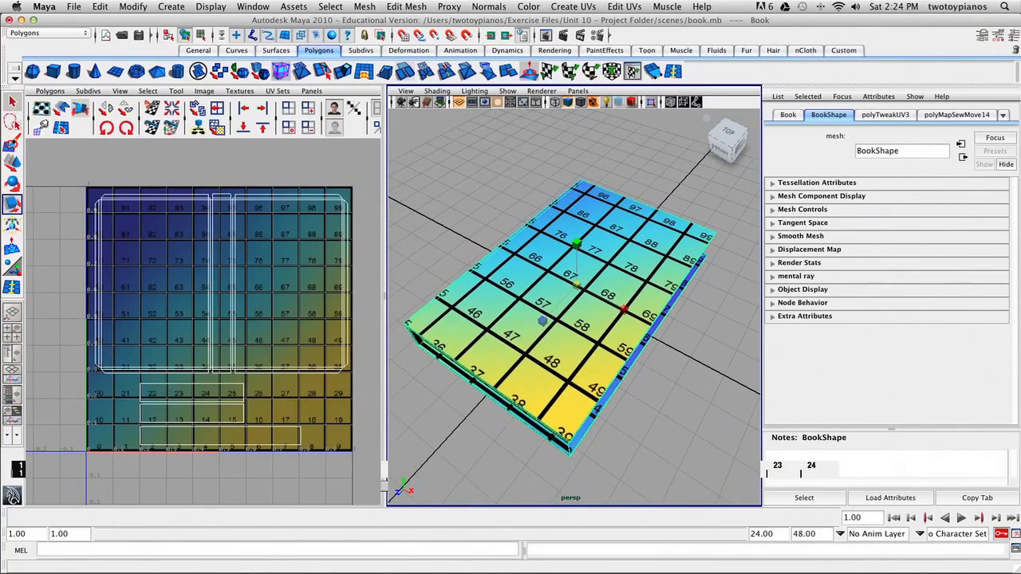
Hide the Attribute Editor and Channel Box to enlarge the views, and reselect the whole book.
left_click(1014, 36)
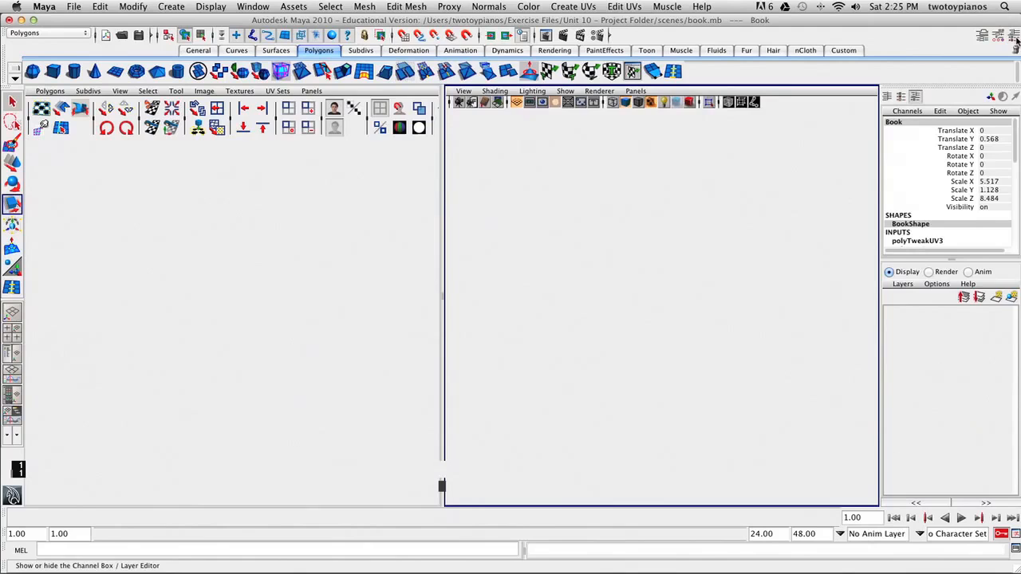
left_click(1016, 39)
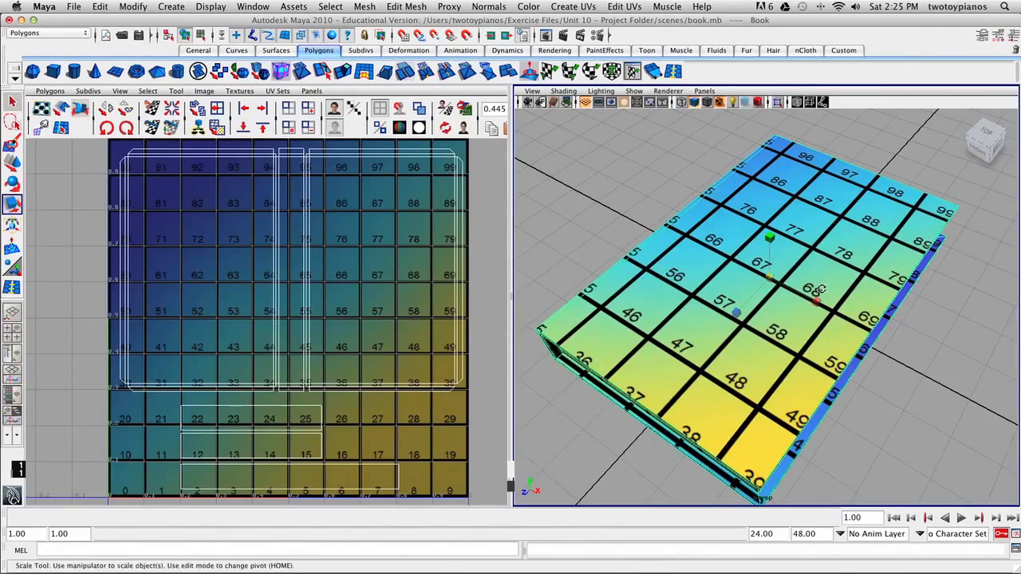
right_click_drag(818, 287, 738, 277, "alt")
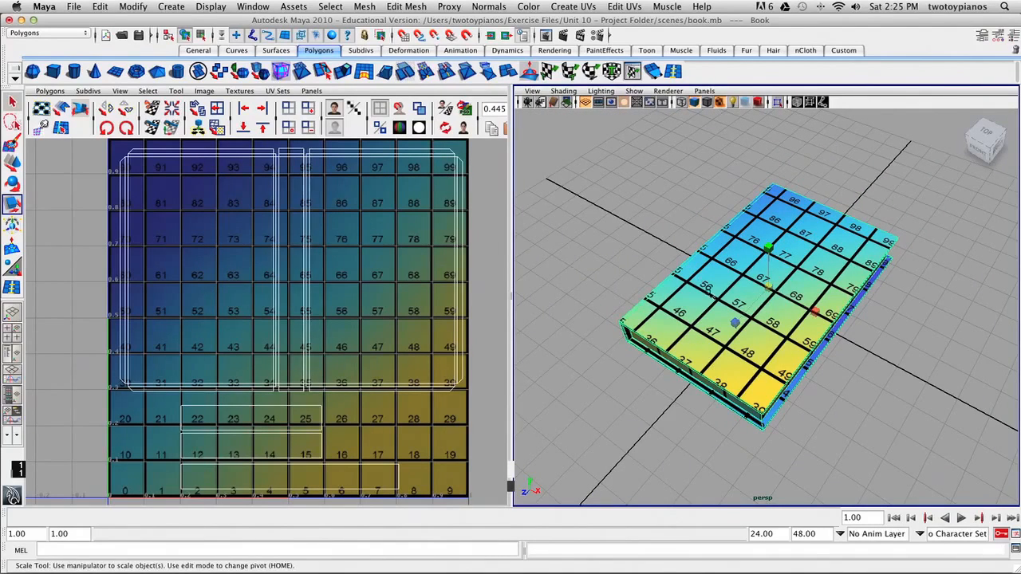
left_click(650, 231)
left_click_drag(632, 213, 843, 354)
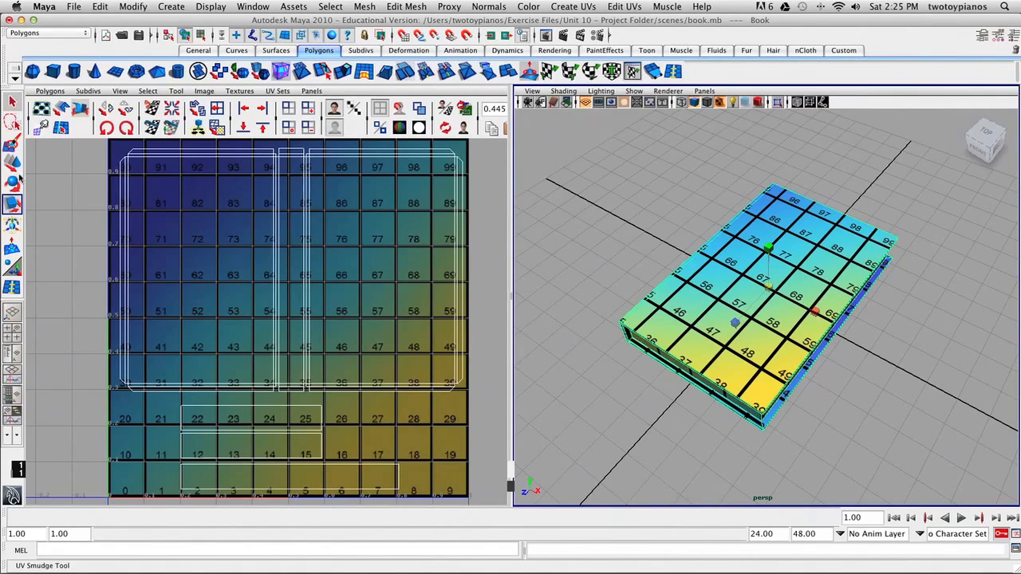
Start a UV Snapshot of the book and name its output file outUV_book in the project's images folder.
left_click(50, 91)
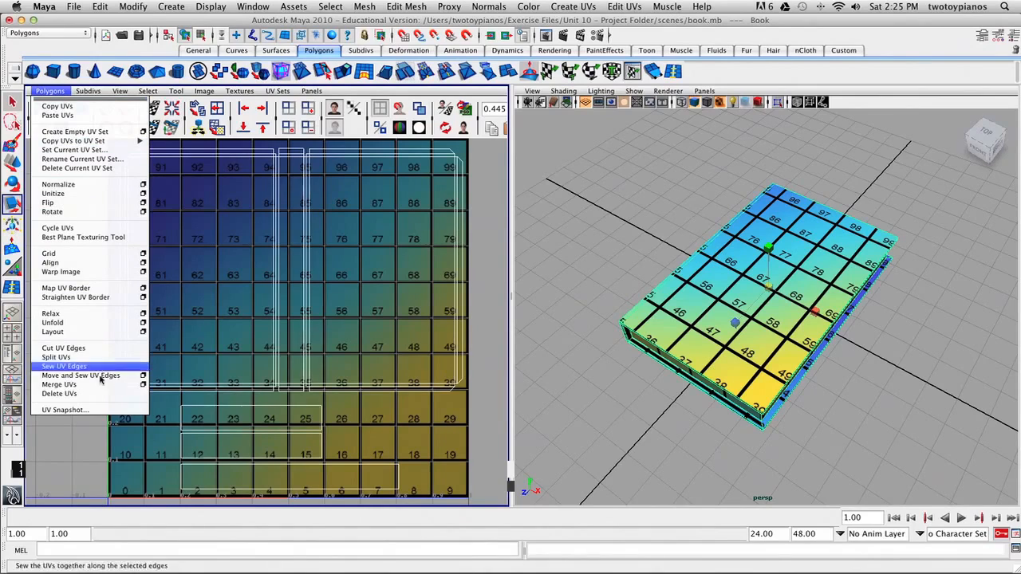
left_click(113, 412)
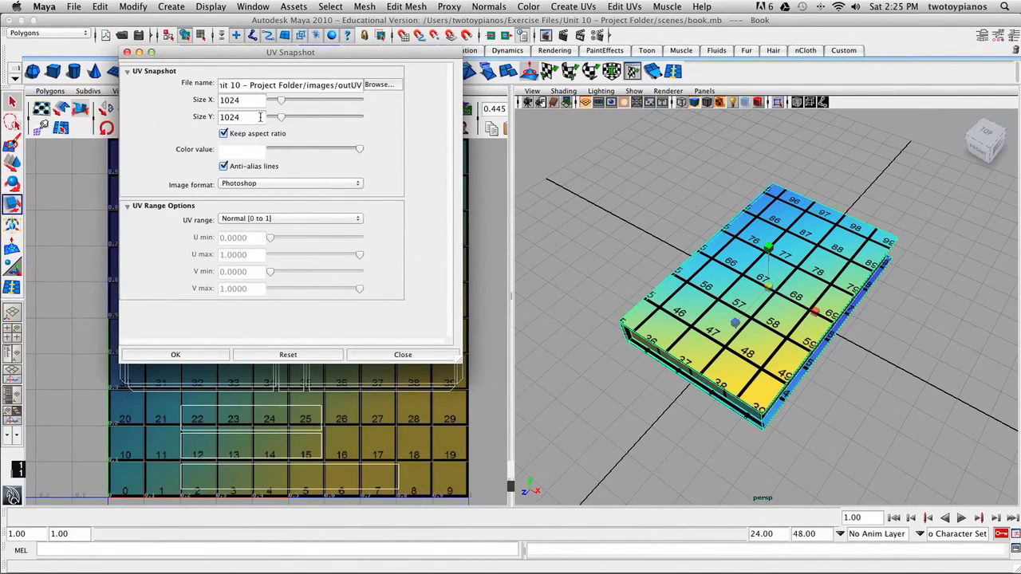
left_click(298, 85)
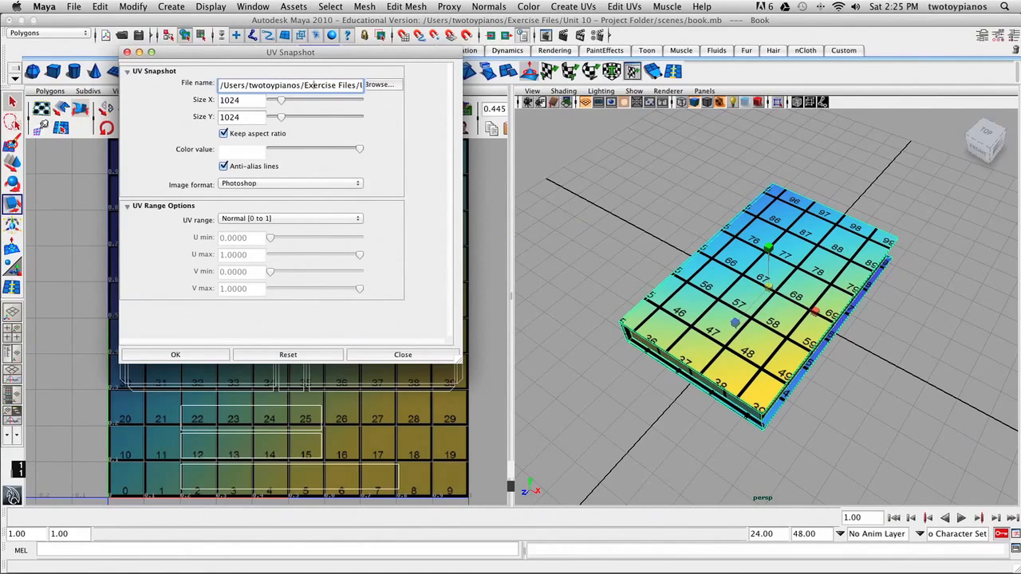
key("Right")
key("Right")
key("Right")
key("Right")
key("Right")
key("Right")
key("Right")
key("Right")
key("Right")
key("Right")
key("Right")
key("Right")
key("Right")
key("Right")
key("Right")
key("Right")
key("Right")
key("Right")
key("Right")
key("Right")
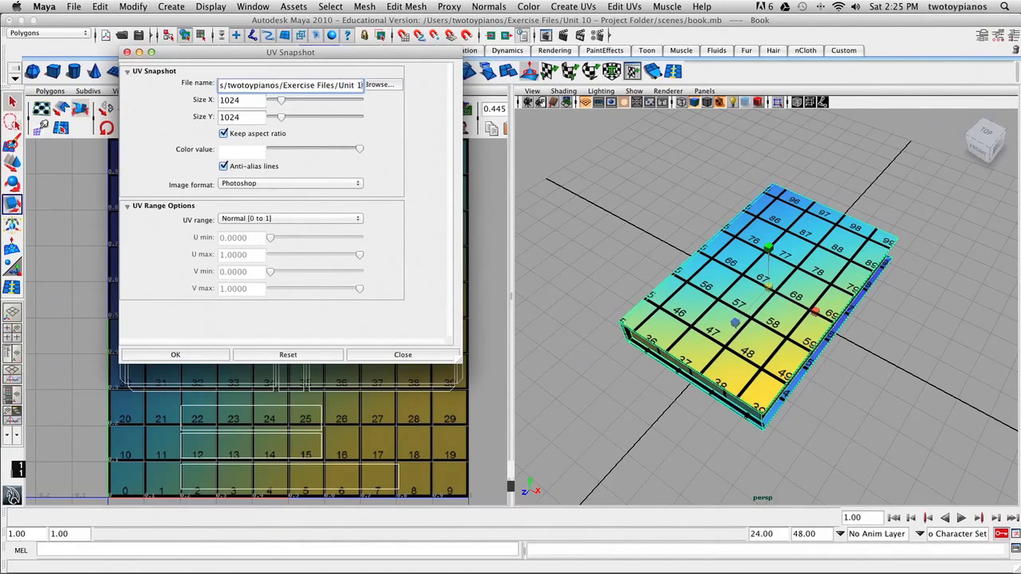
key("Right")
key("Right")
key("Right")
key("Right")
key("Right")
key("Right")
key("Right")
key("Right")
key("Right")
key("Right")
key("Right")
key("Right")
key("Right")
key("Right")
key("Right")
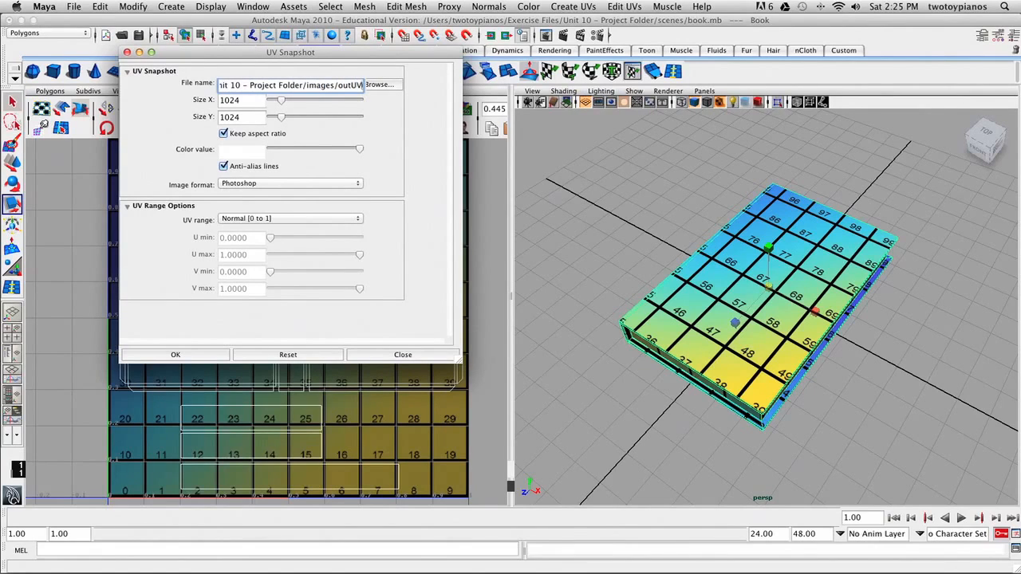
type("_book")
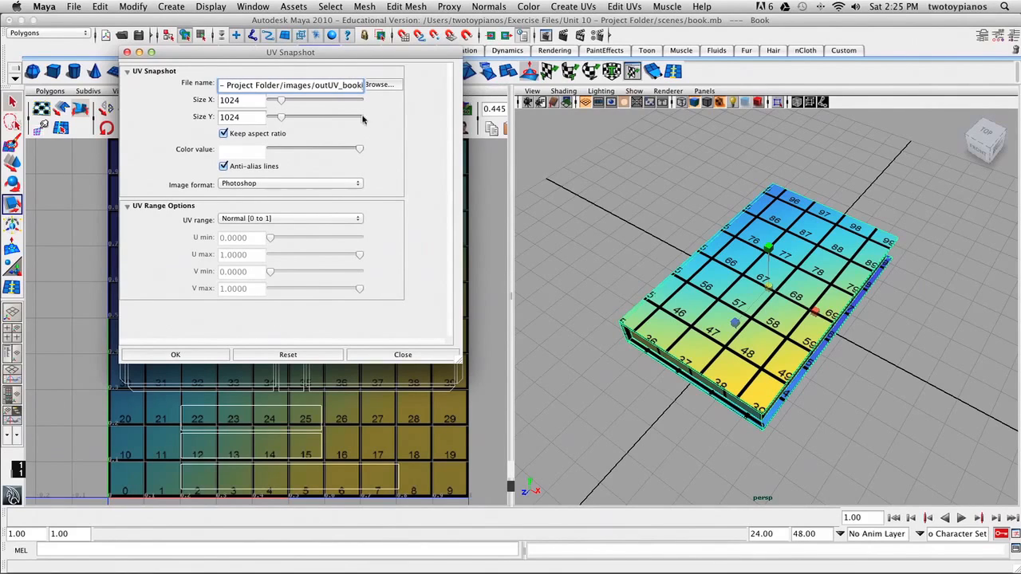
Set the UV snapshot size to 2048 by 2048 and save the snapshot.
left_click_drag(241, 99, 145, 102)
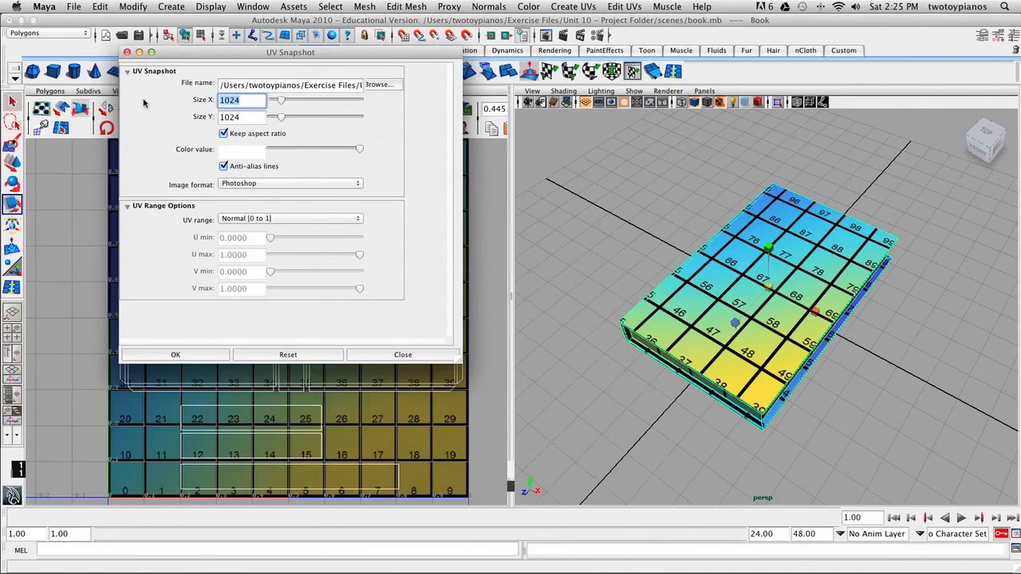
type("2048")
left_click(244, 116)
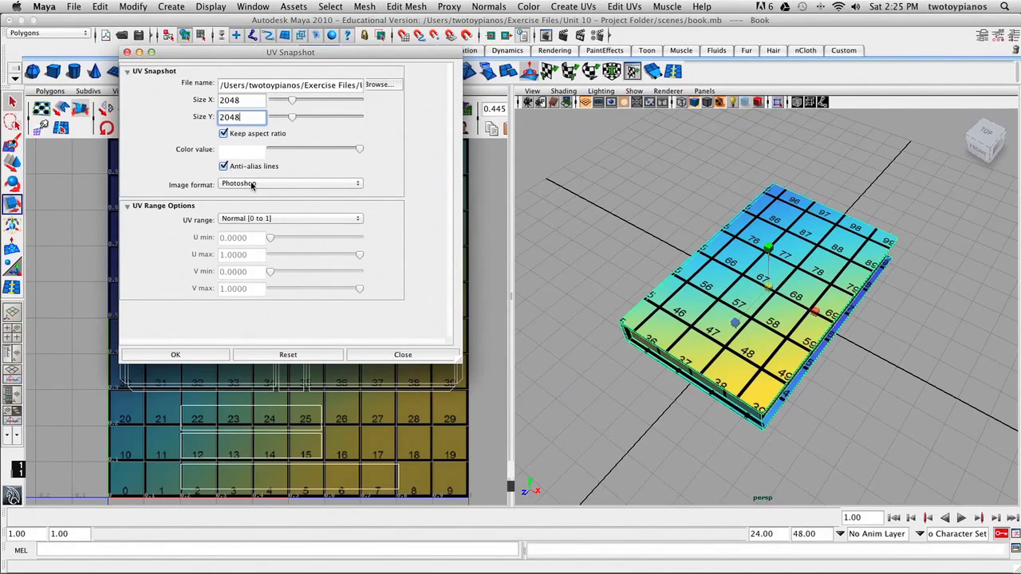
left_click(176, 355)
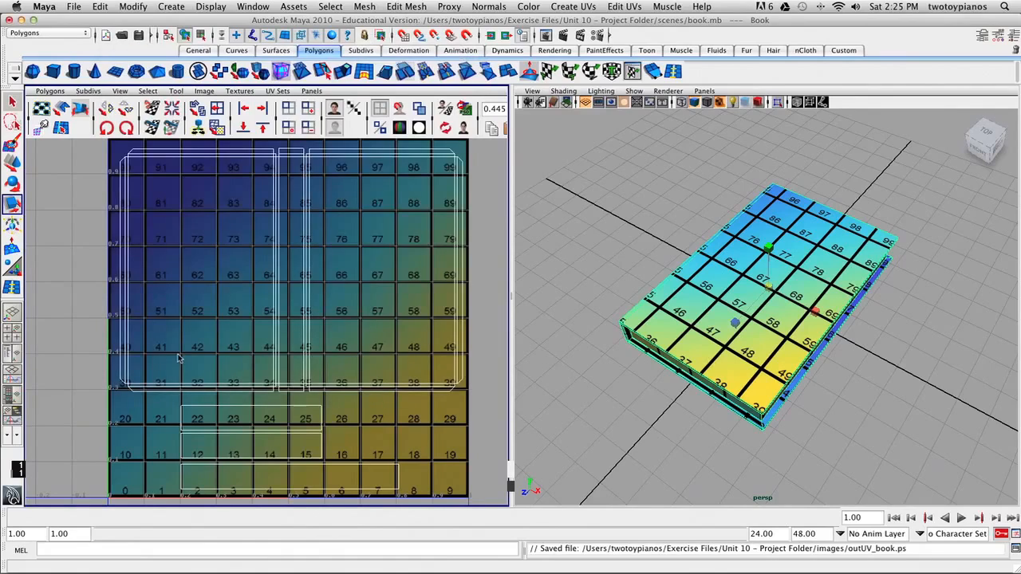